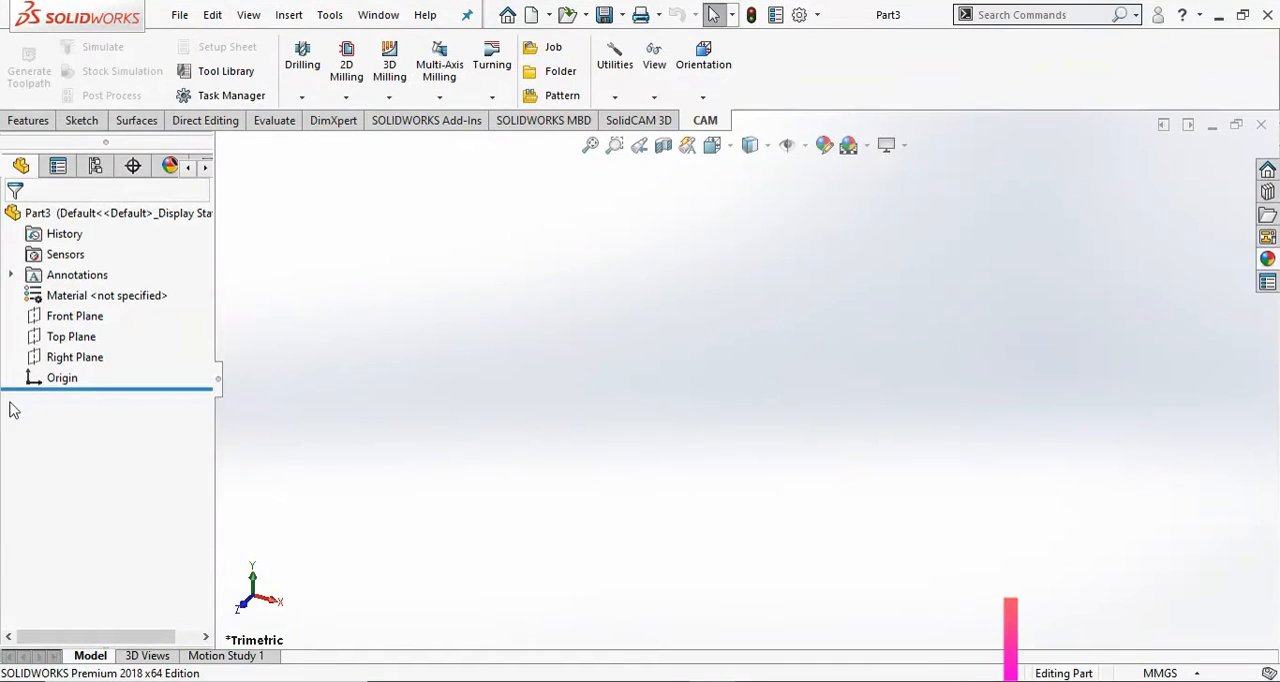
Start a sketch on the Top Plane and draw a corner rectangle from the origin, about 72 mm tall.
click(65, 340)
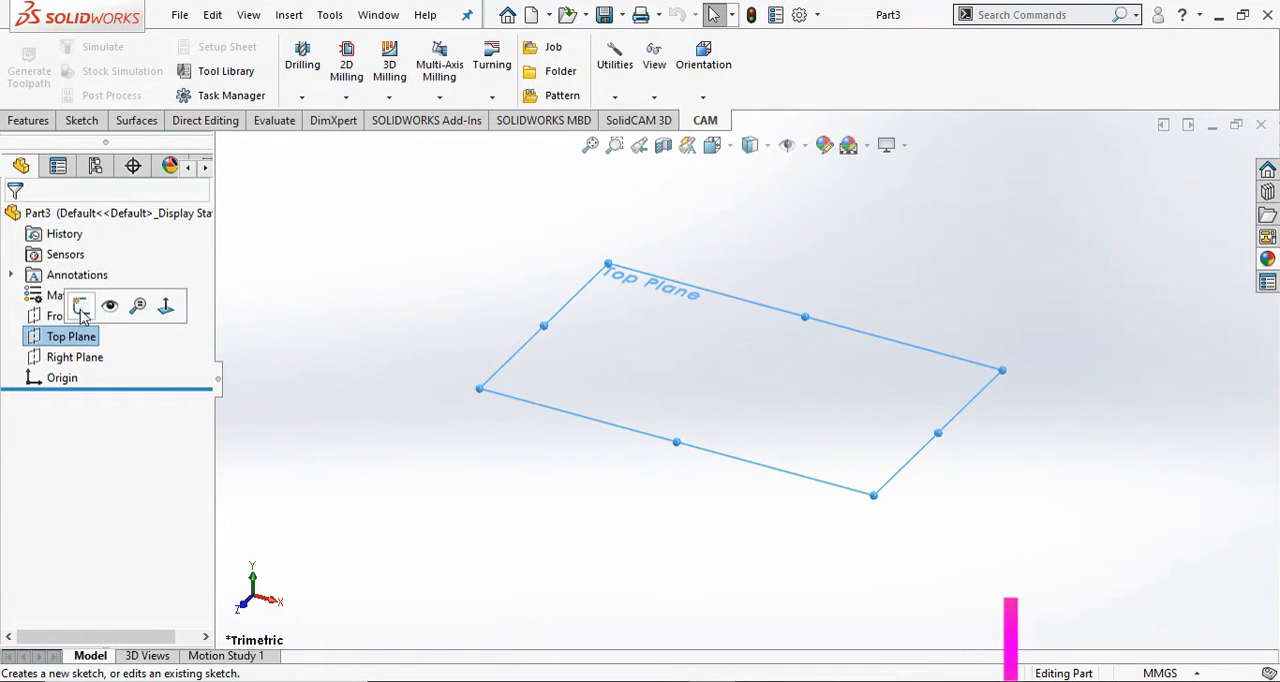
click(81, 306)
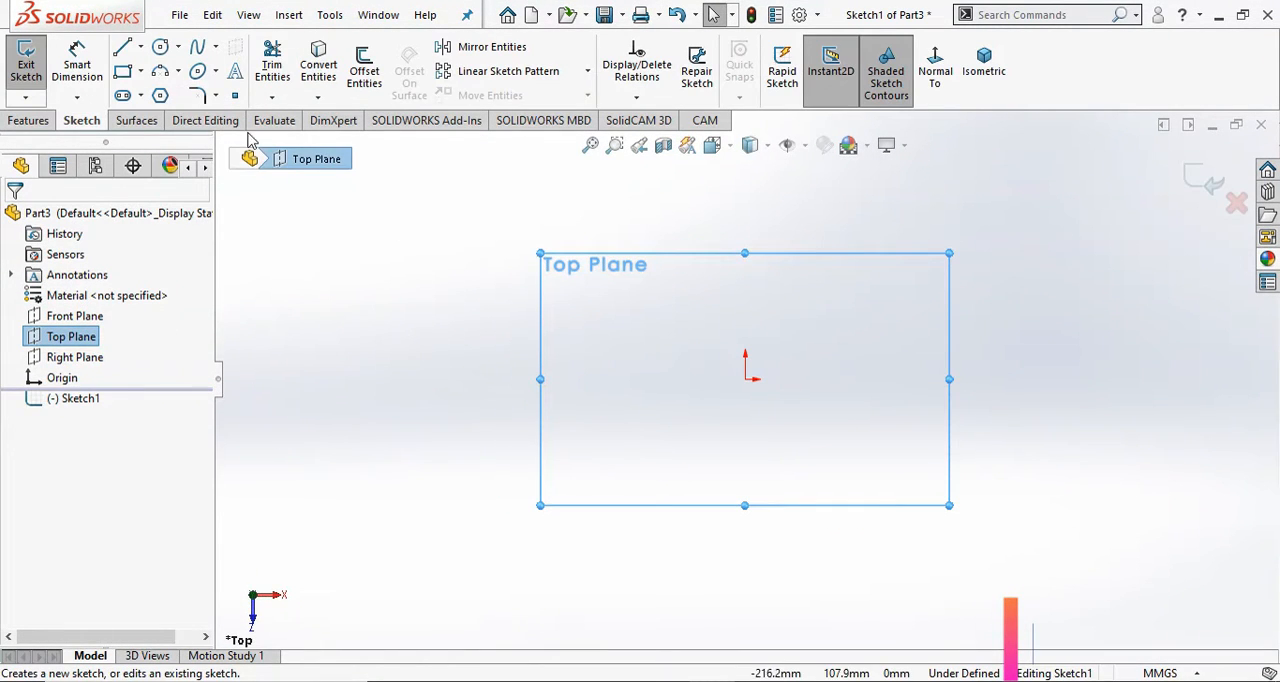
click(141, 73)
click(184, 95)
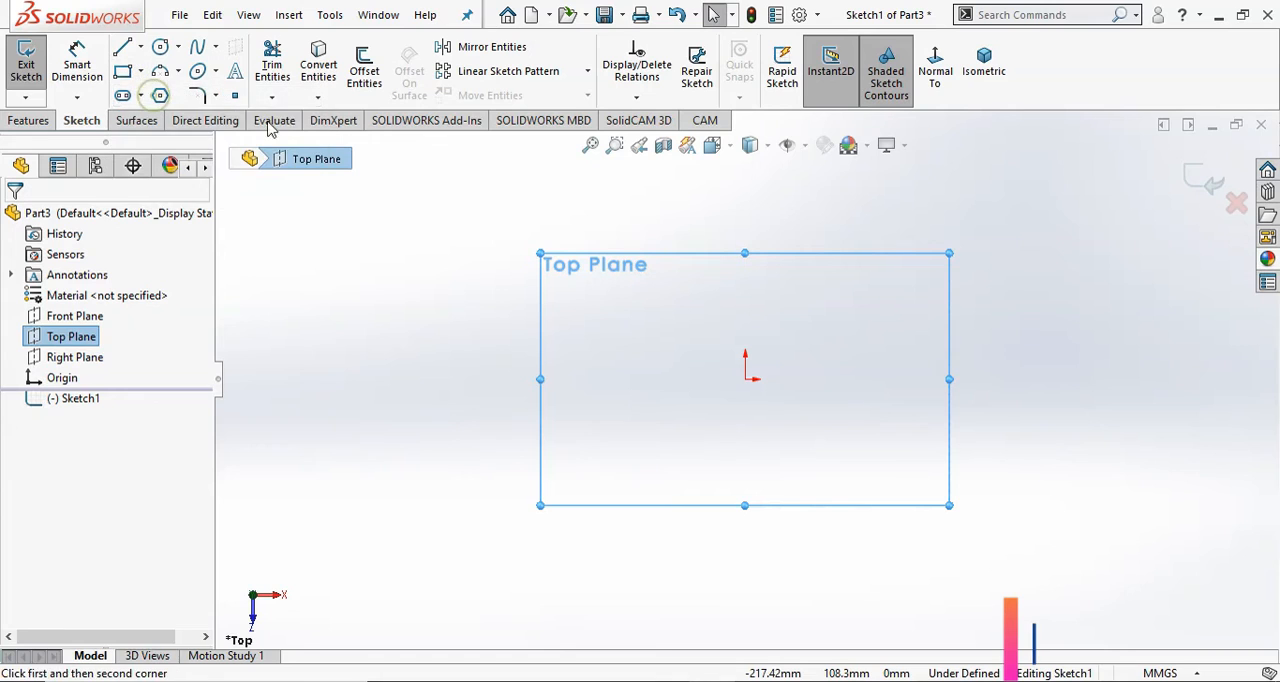
click(745, 379)
click(863, 214)
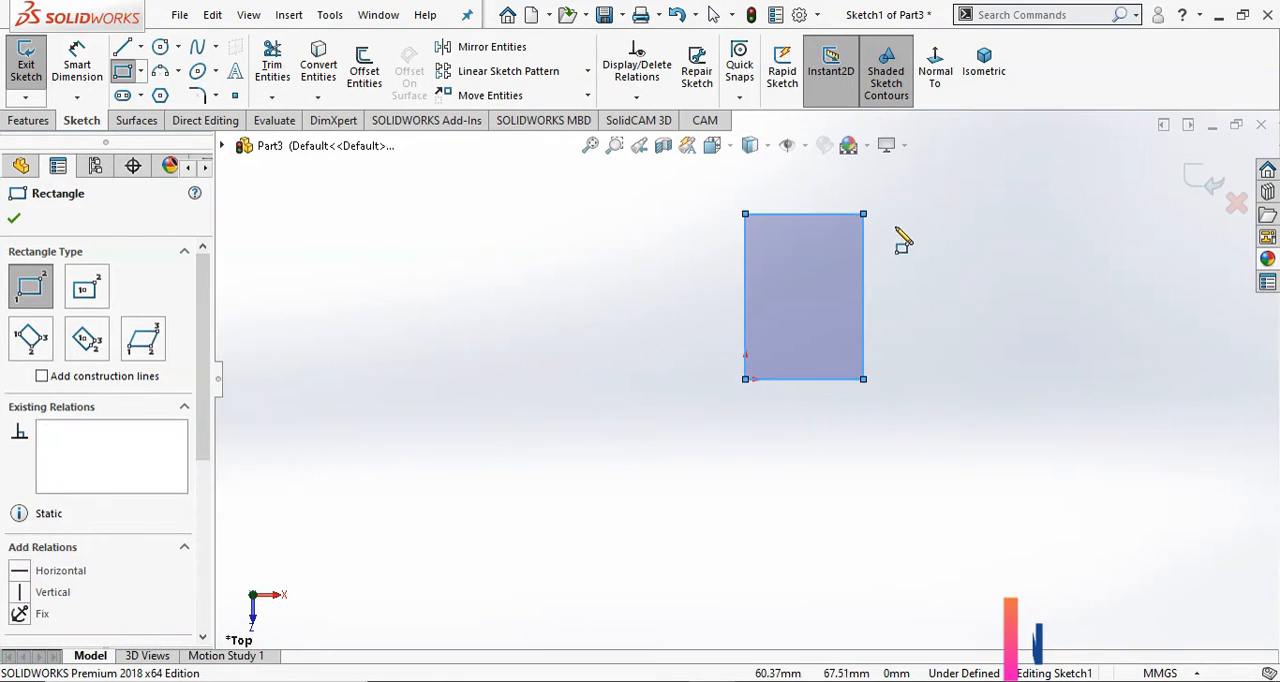
right_click(945, 250)
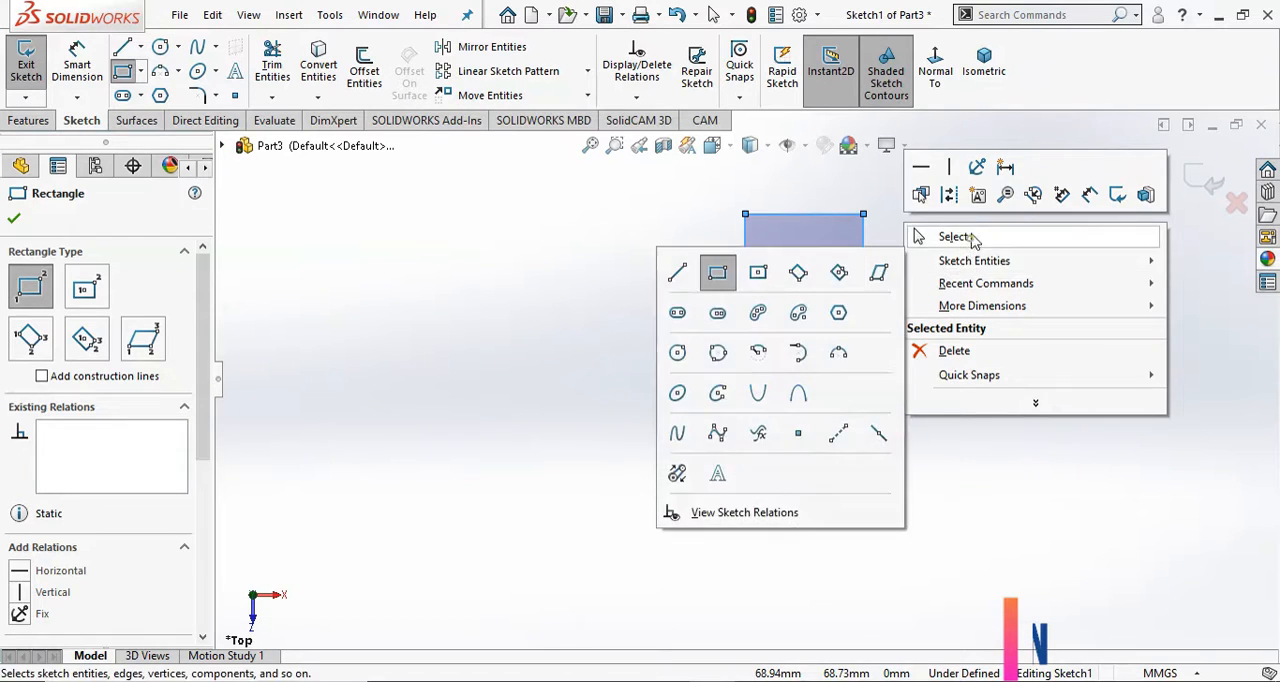
click(915, 237)
Dimension the rectangle's vertical side through the origin at 145 mm.
click(77, 65)
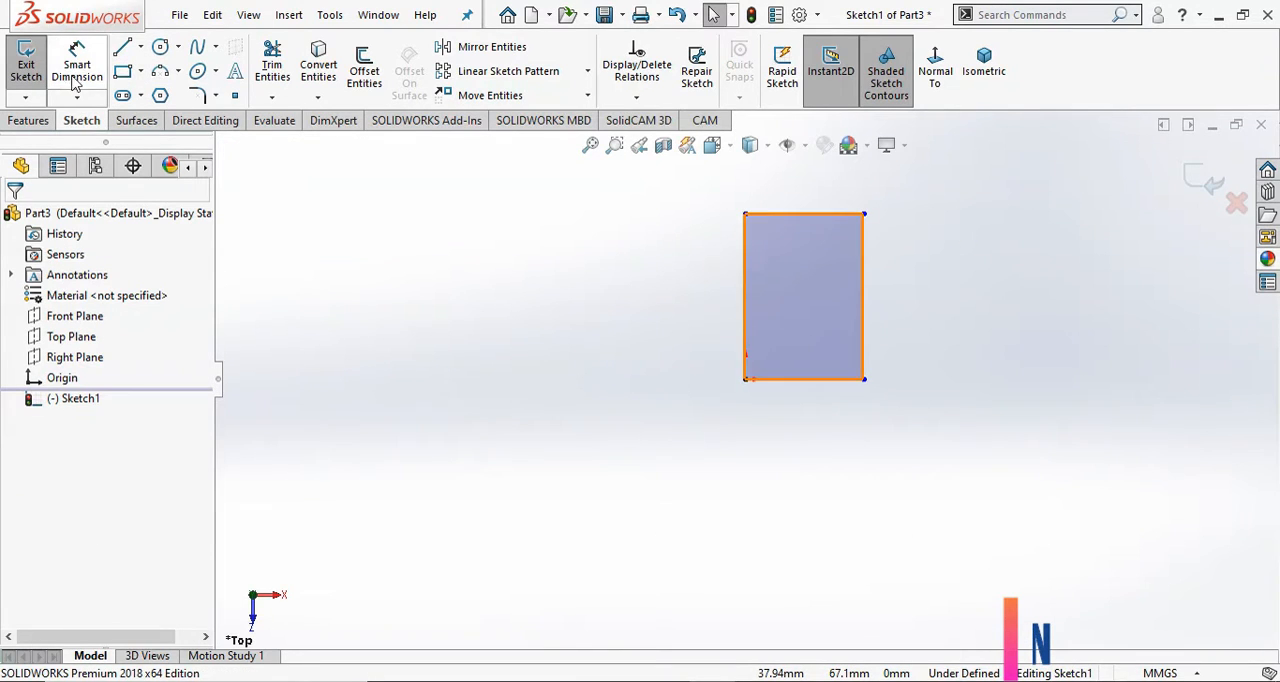
click(745, 311)
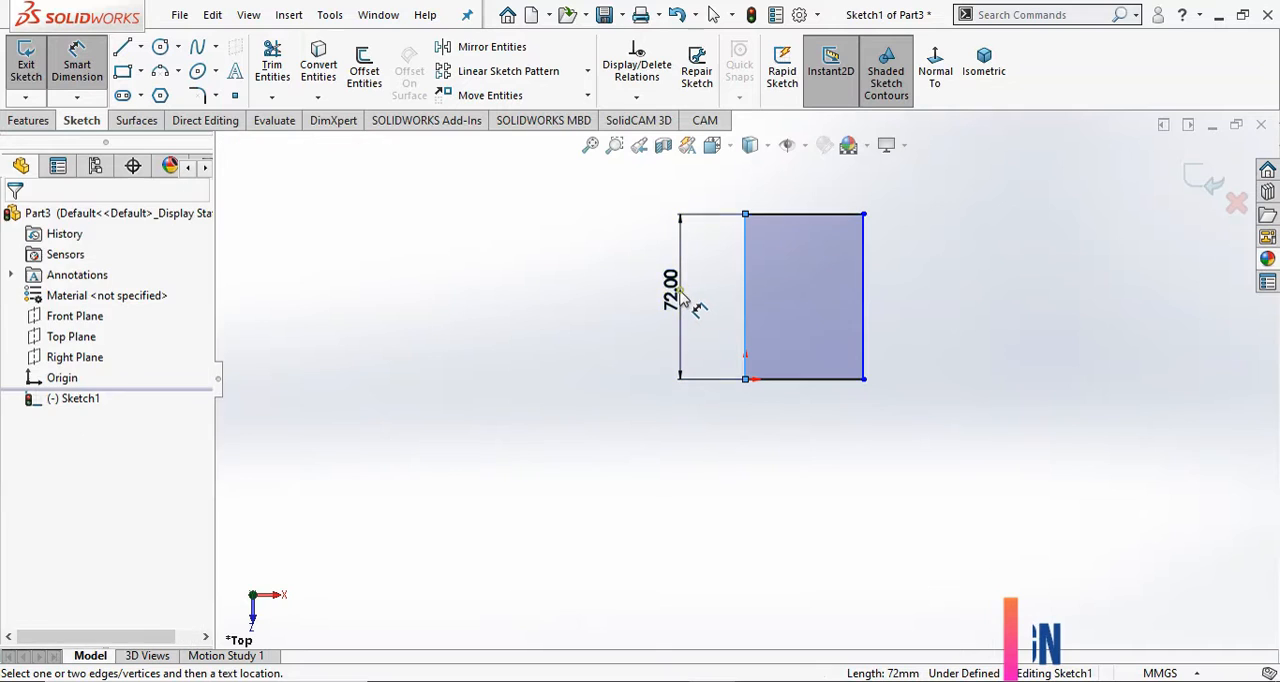
click(681, 298)
text(1)
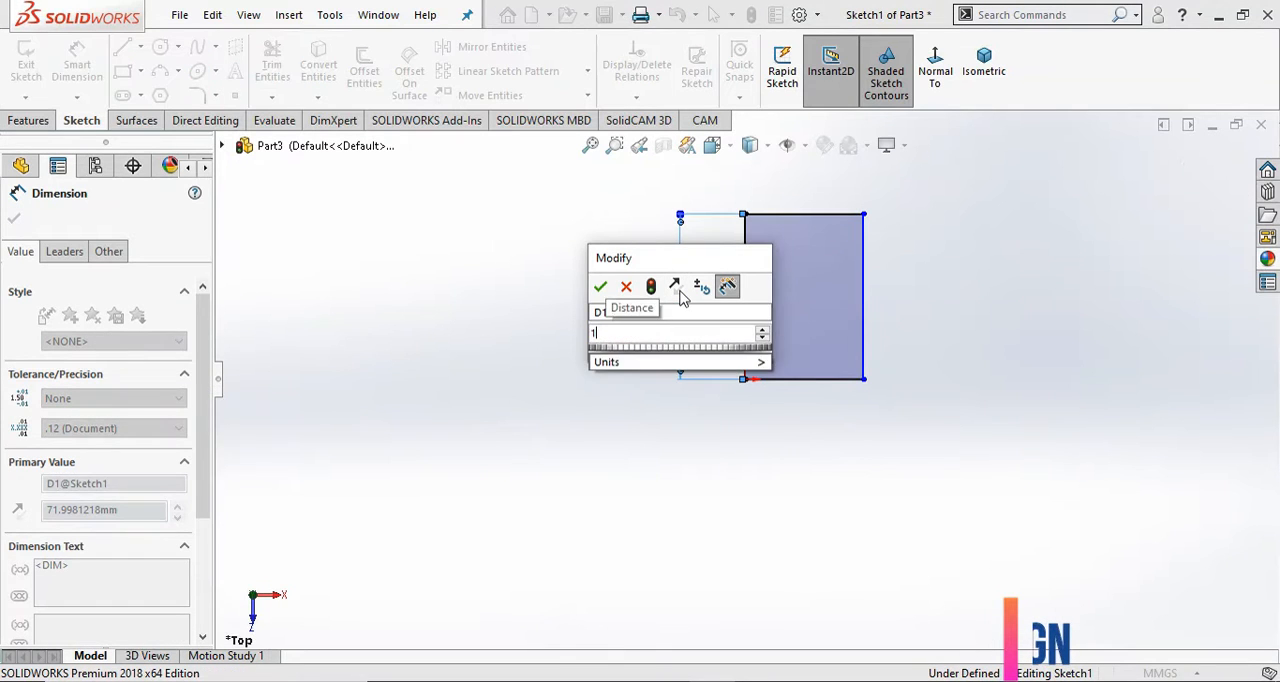
text(45)
click(601, 288)
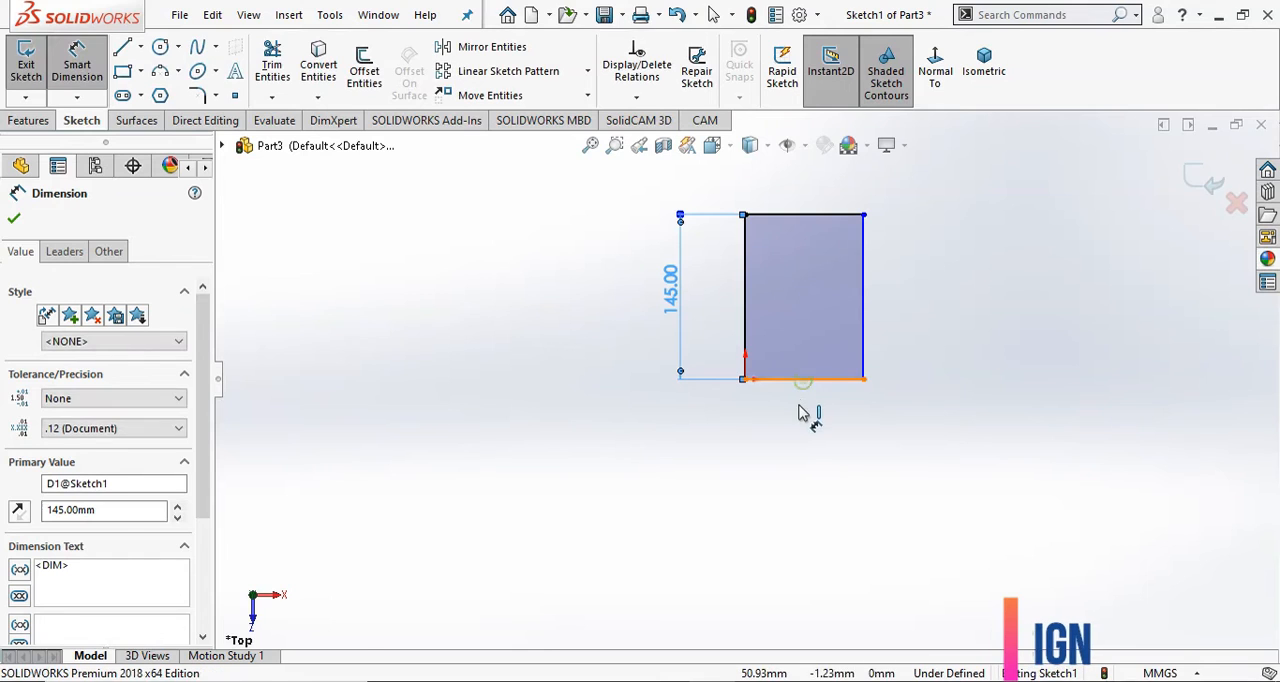
Dimension the rectangle's lower horizontal side at 72 mm and finish the sketch.
click(800, 402)
click(800, 437)
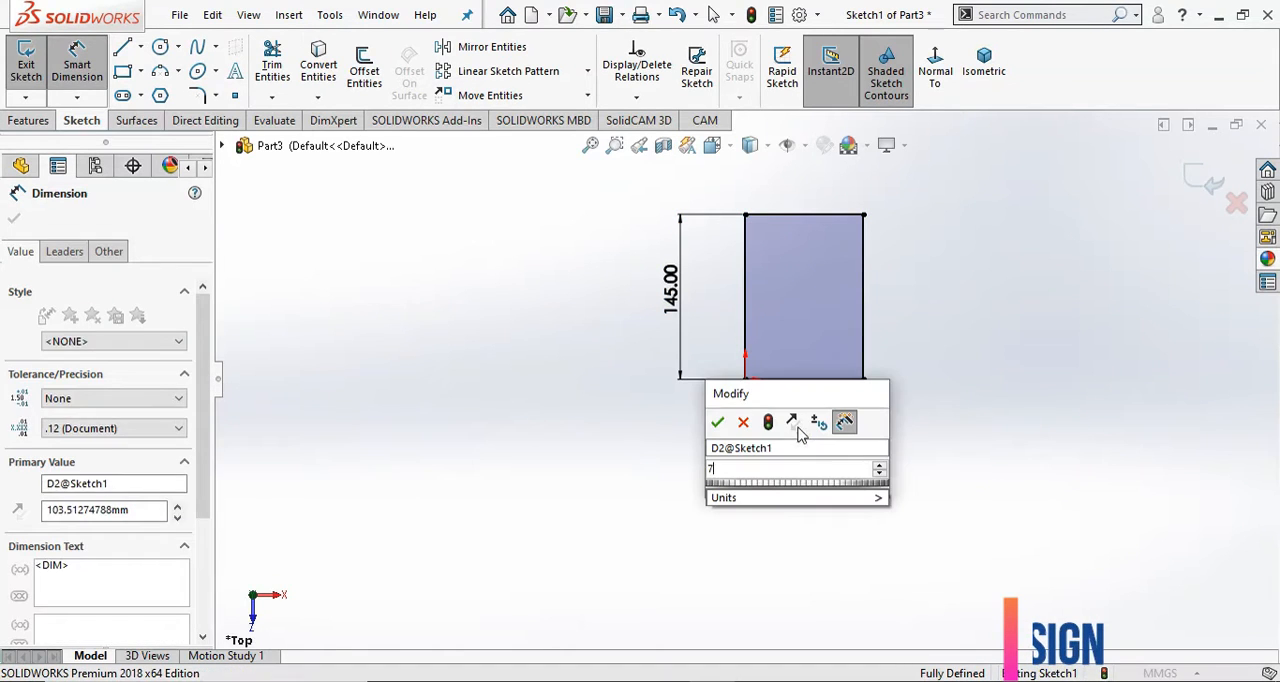
text(72)
click(718, 424)
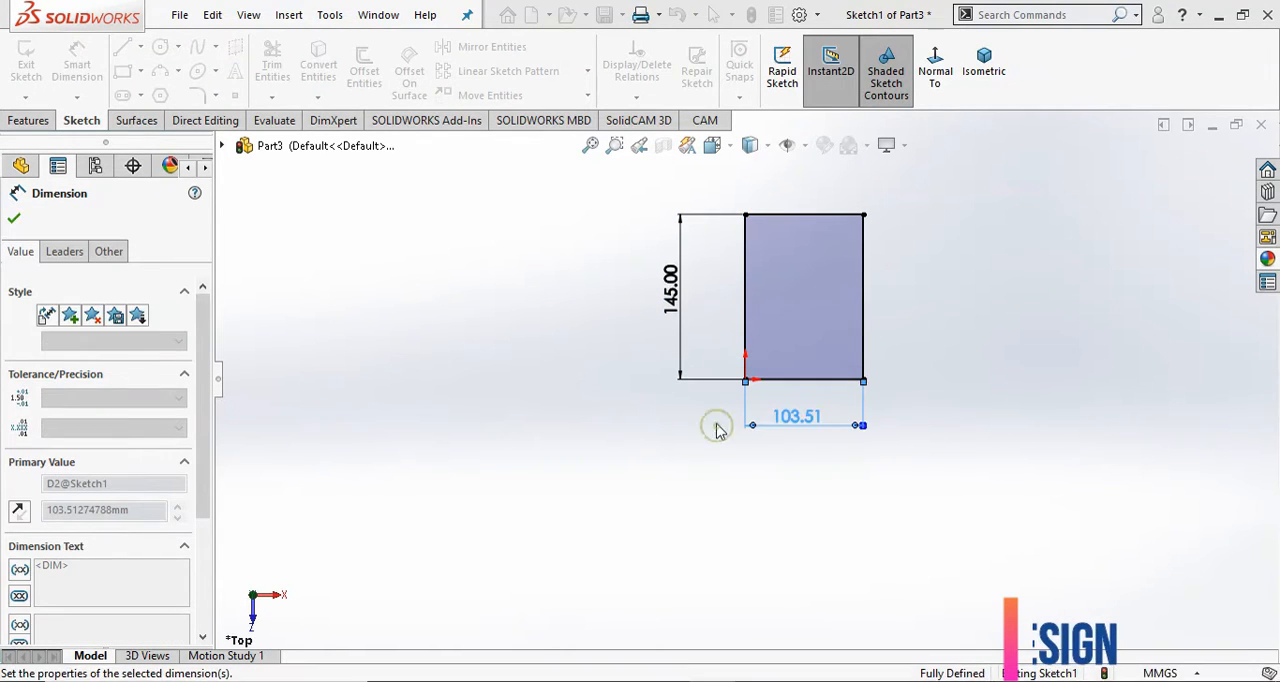
scroll(975, 265, down, 2)
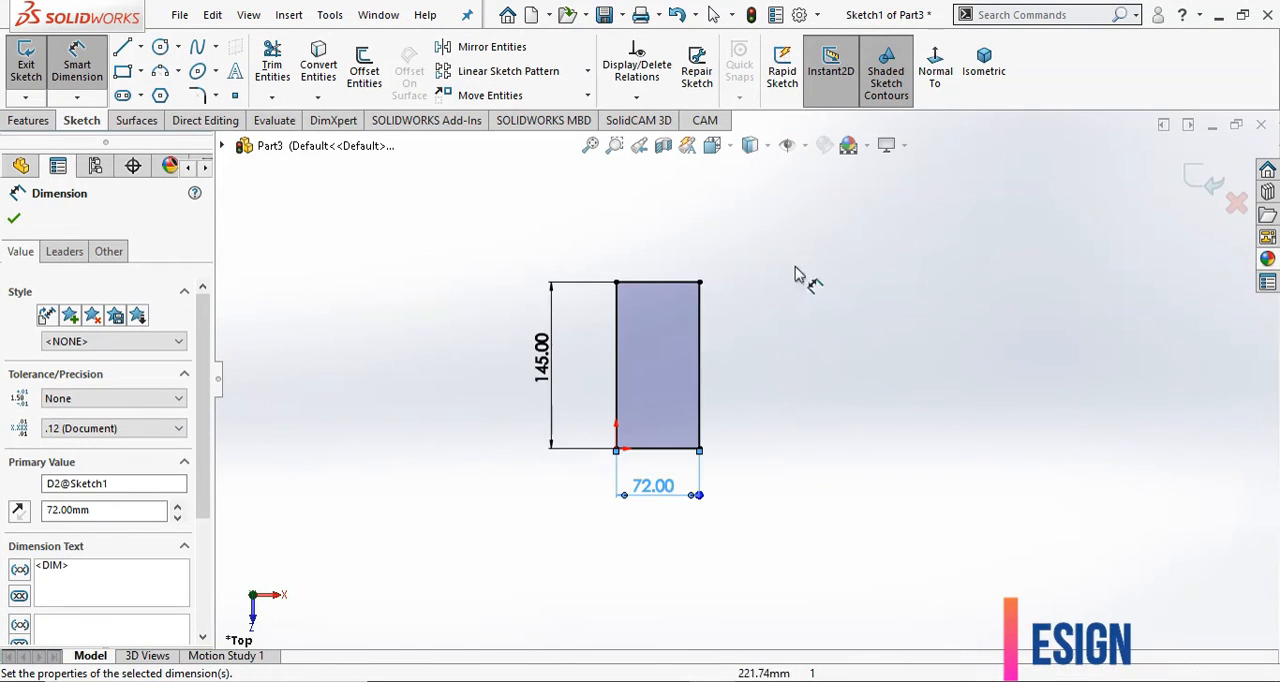
click(14, 218)
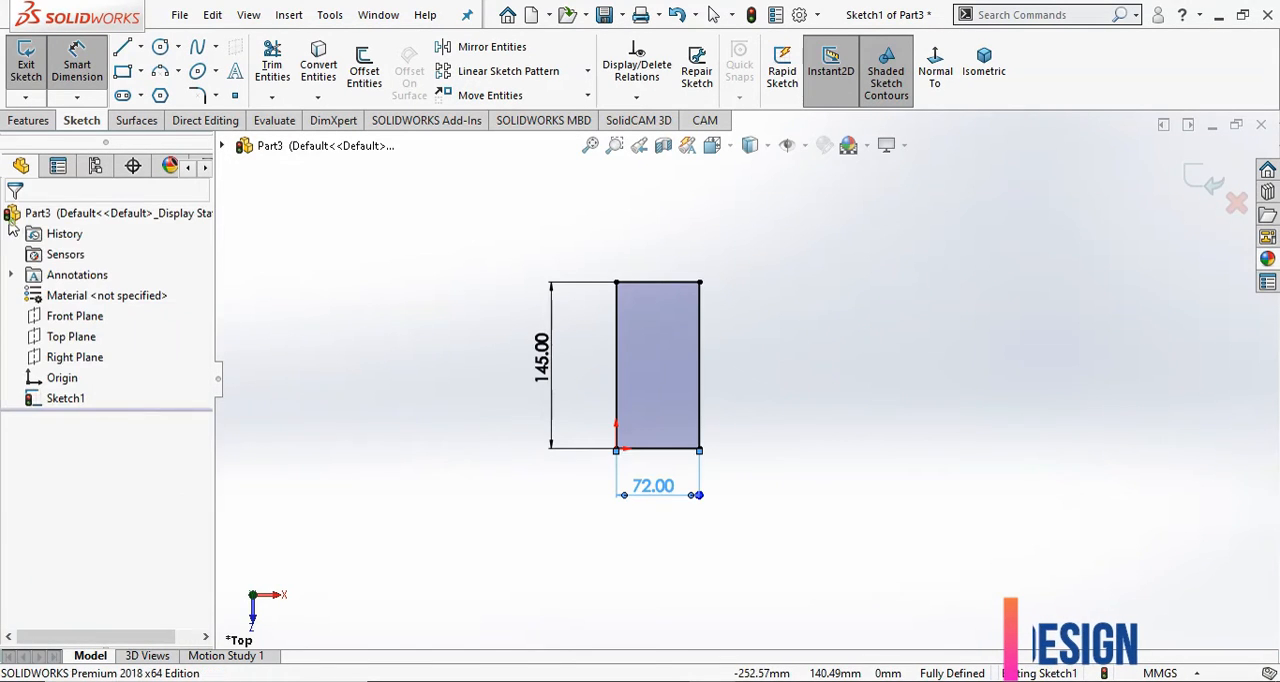
click(1205, 180)
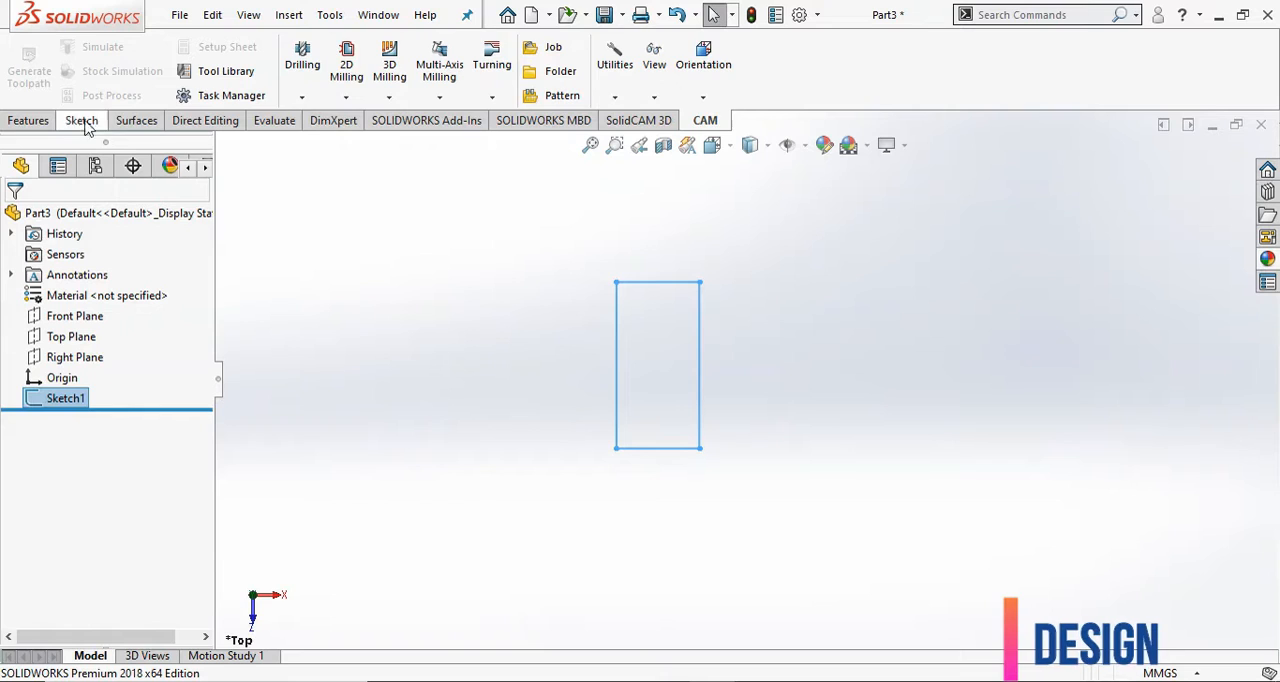
Extrude the rectangle sketch into a solid block with a Blind depth of 25 mm.
click(14, 121)
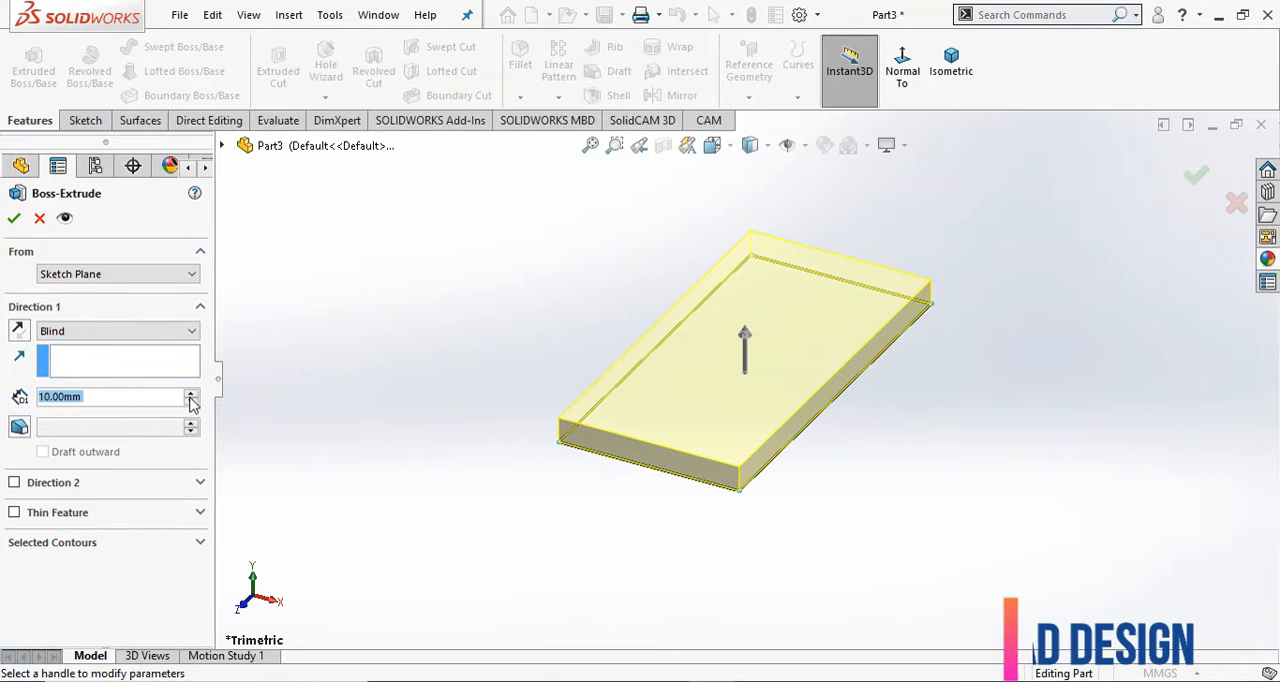
text(25)
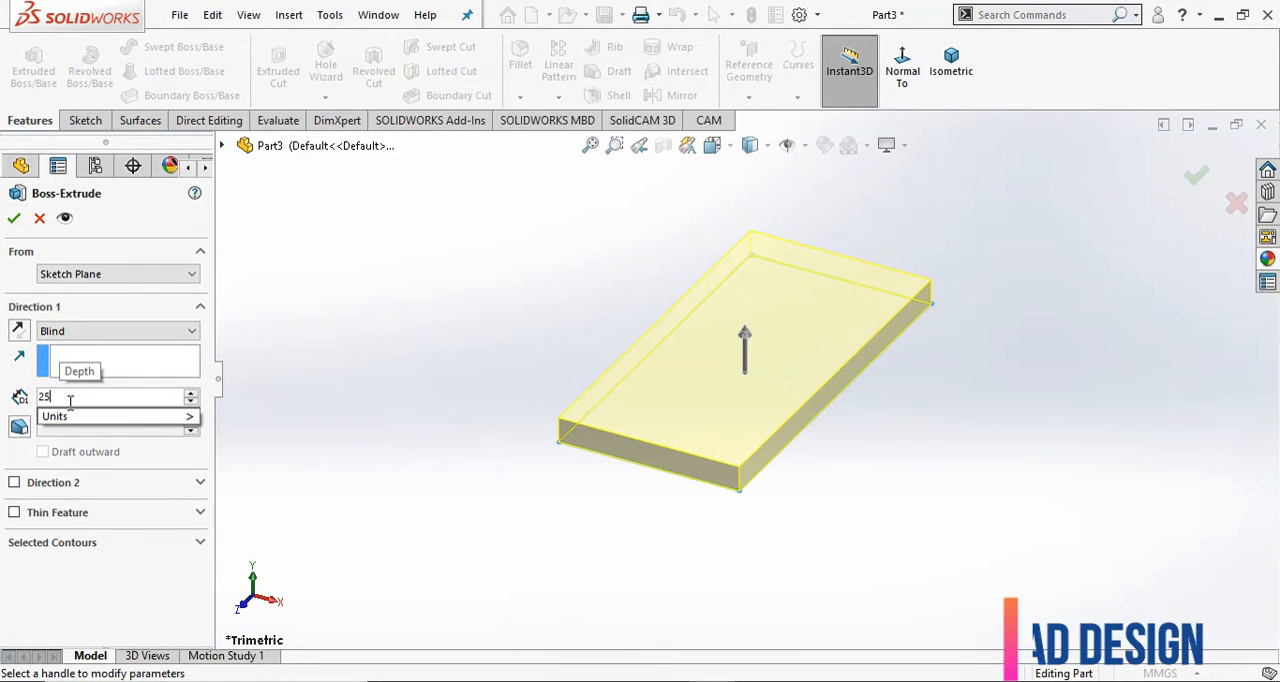
key(Return)
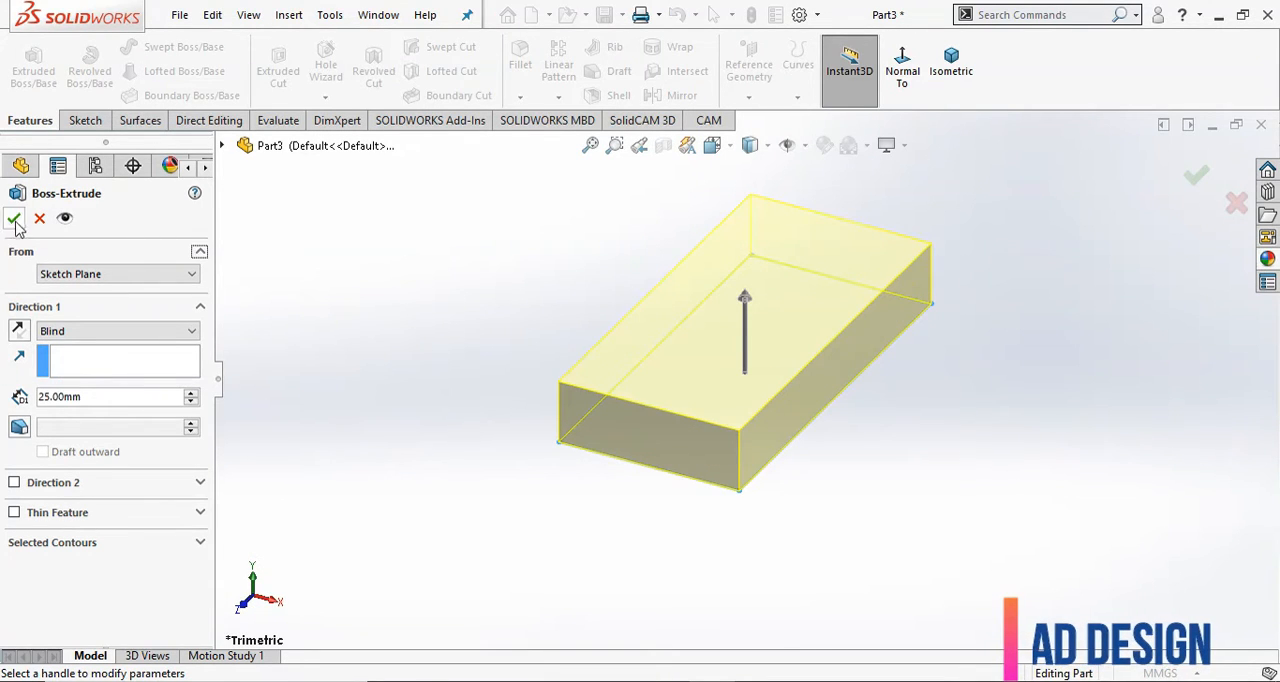
key(Return)
scroll(534, 487, up, 3)
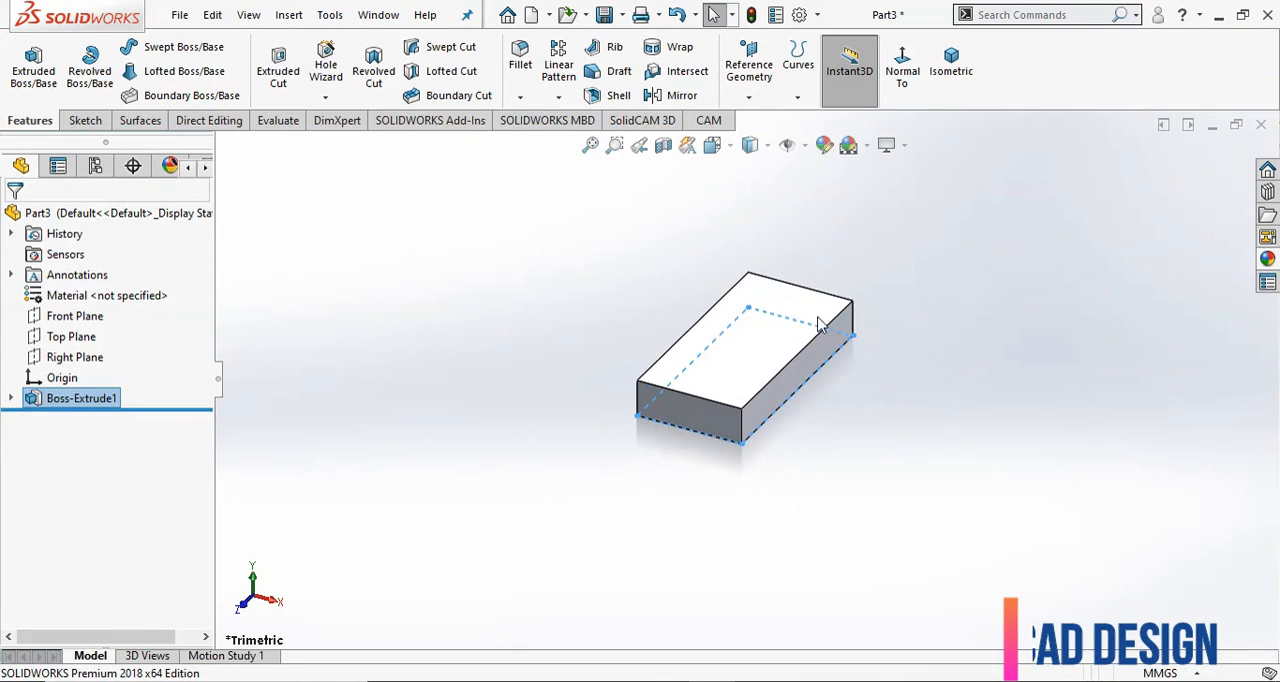
scroll(818, 319, down, 2)
click(983, 328)
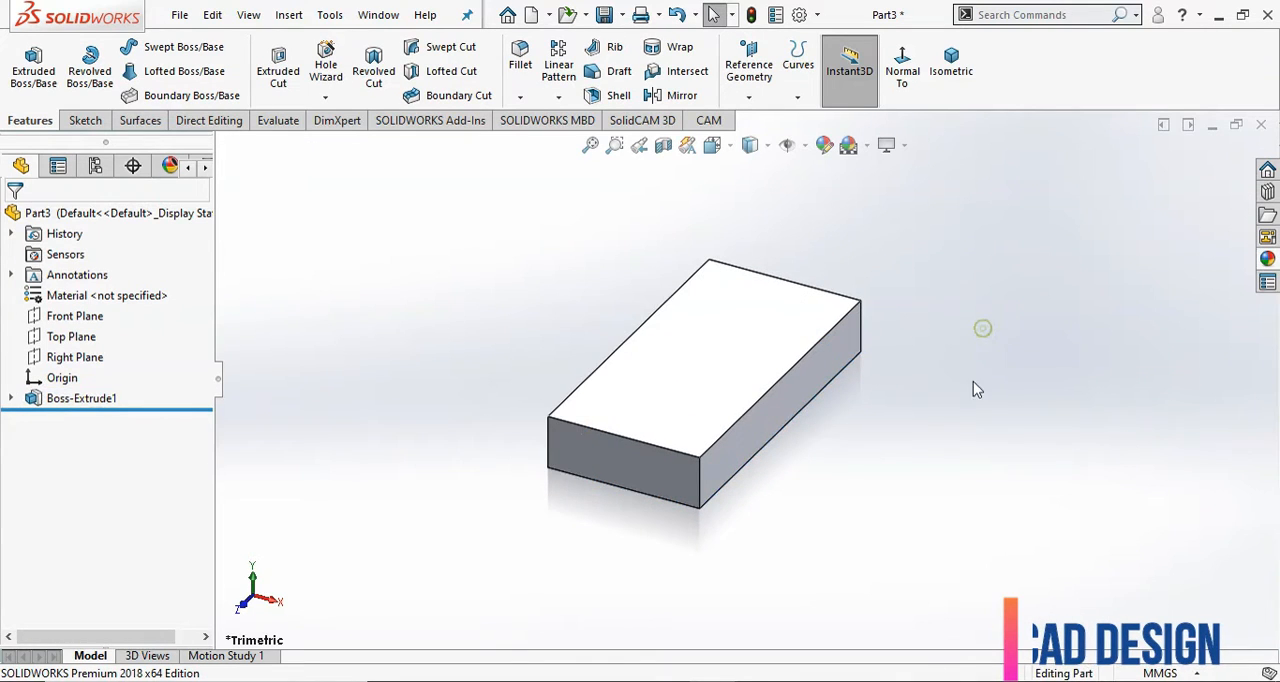
Start a sketch on the block's top face and draw a corner rectangle about 32 × 56 mm inward from its upper short edge.
click(818, 328)
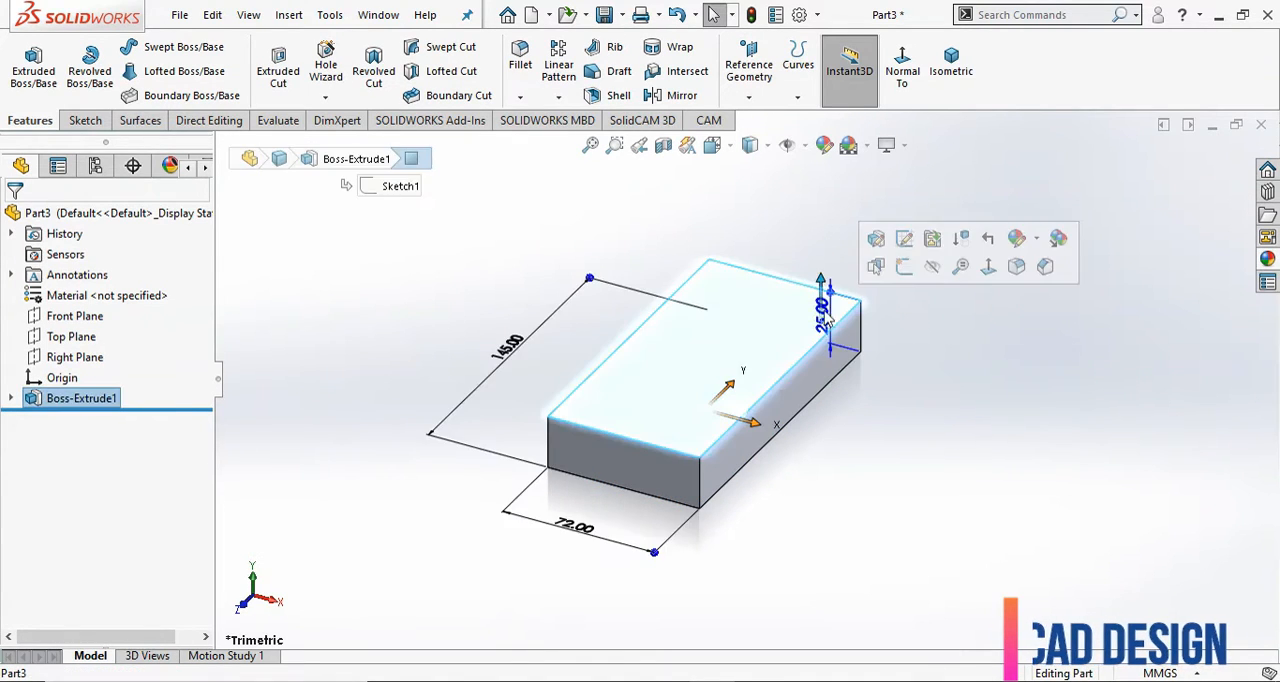
click(908, 264)
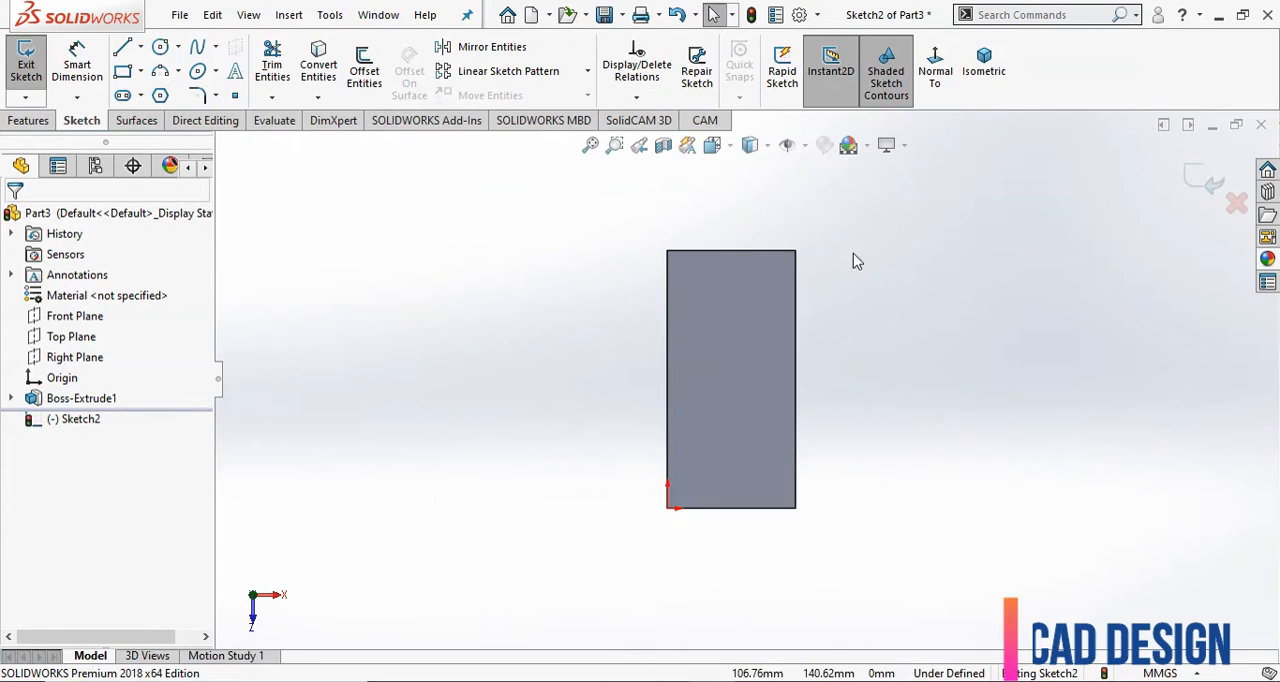
click(141, 72)
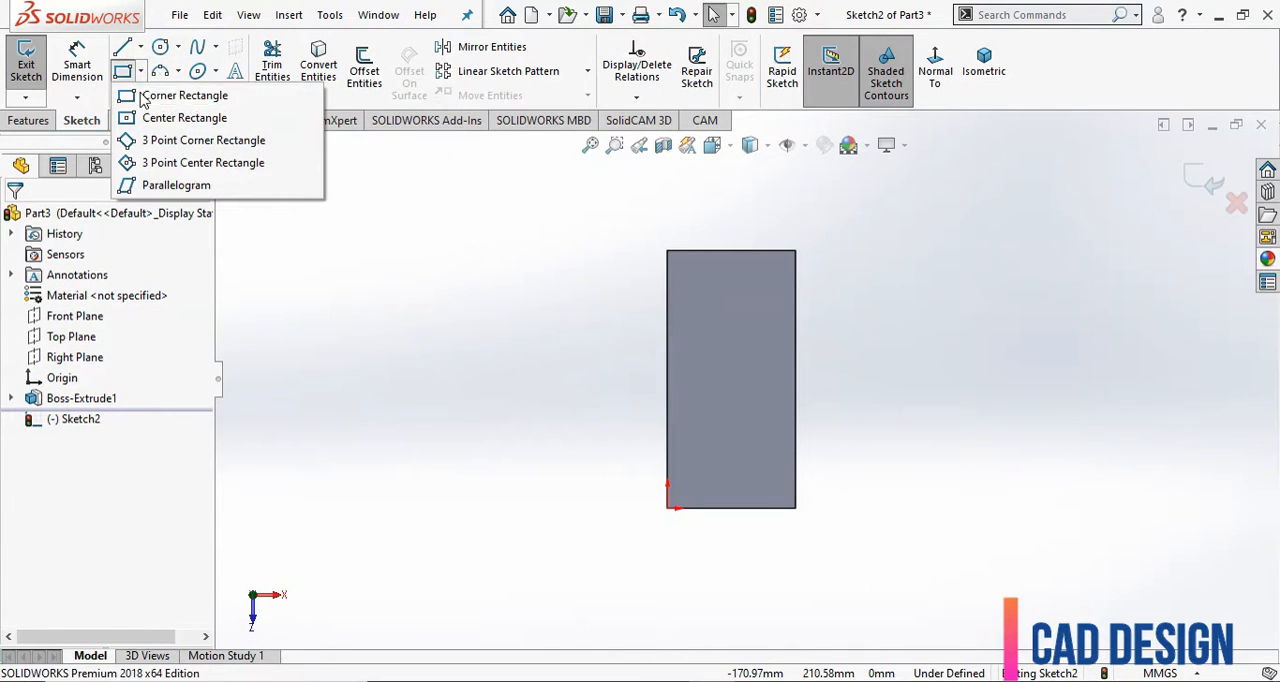
click(160, 94)
click(708, 251)
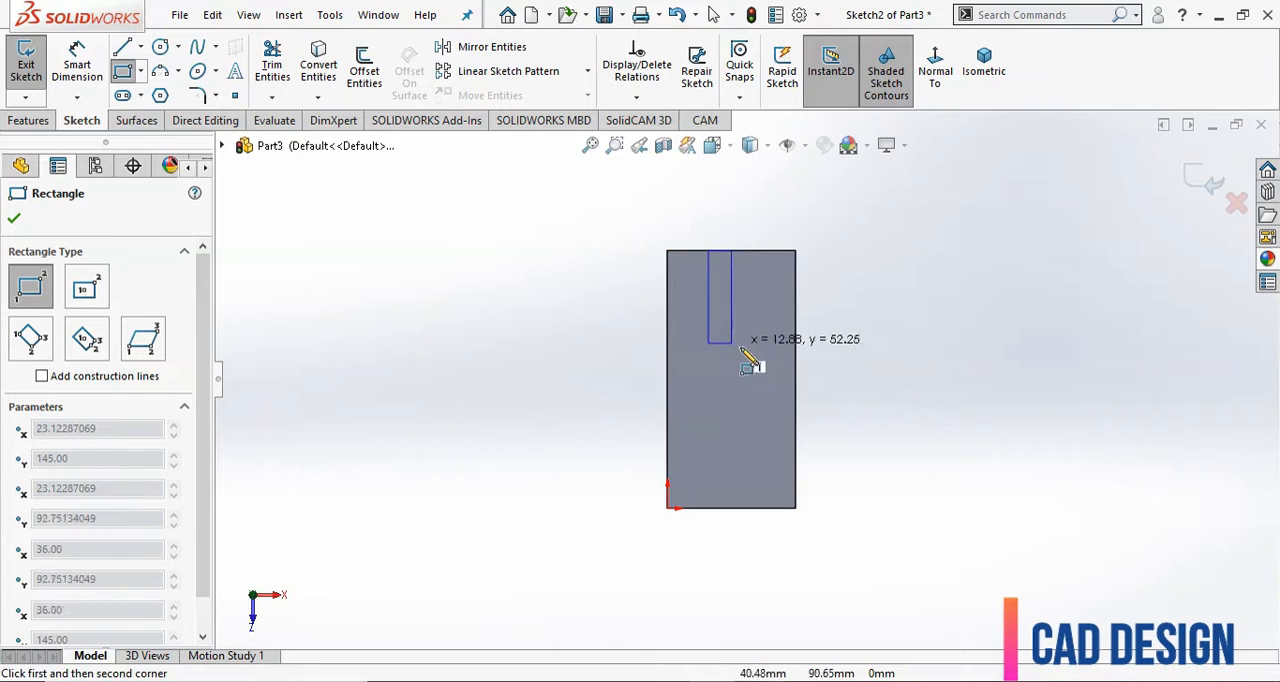
click(765, 350)
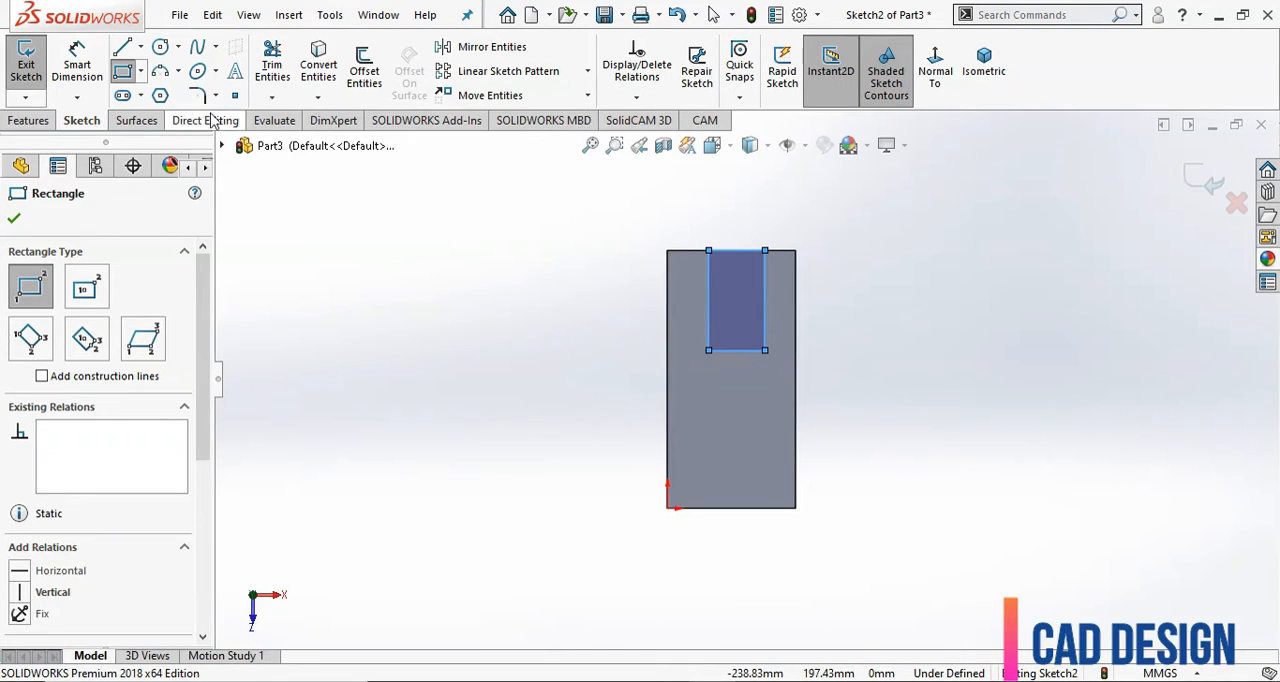
Draw a circle of about 15.8 mm radius centred on the midpoint of the small rectangle's lower side, reaching its corner.
click(161, 48)
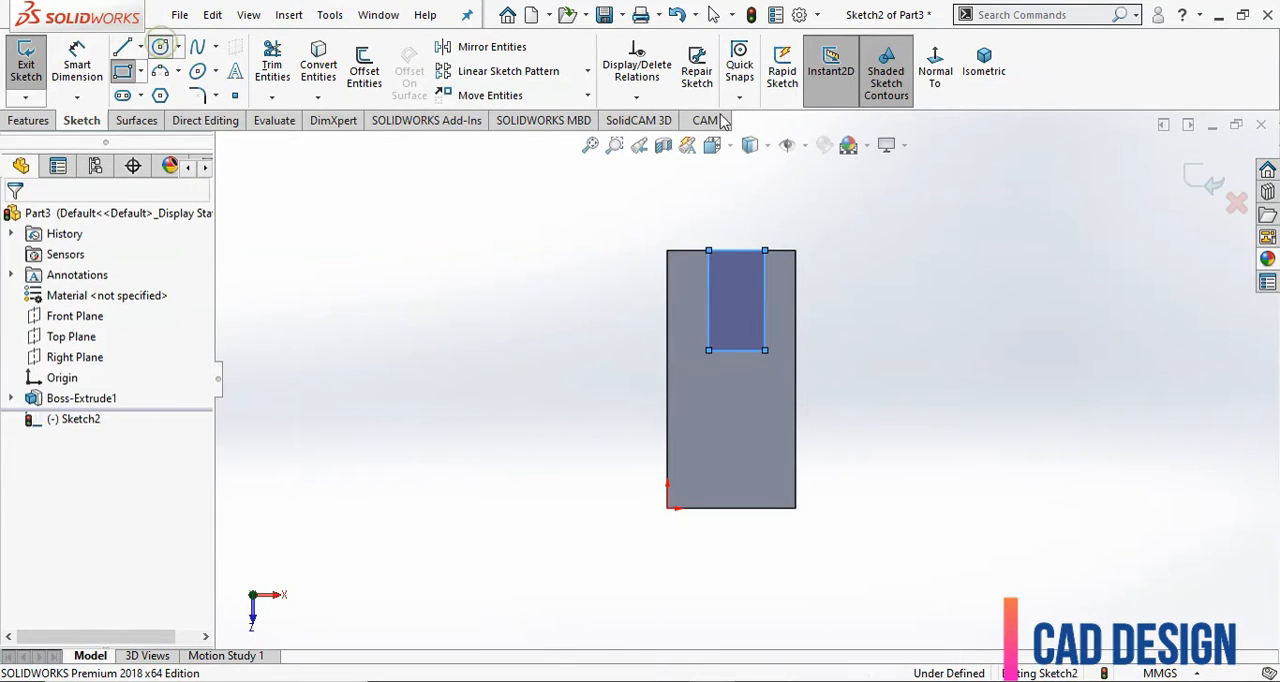
click(736, 350)
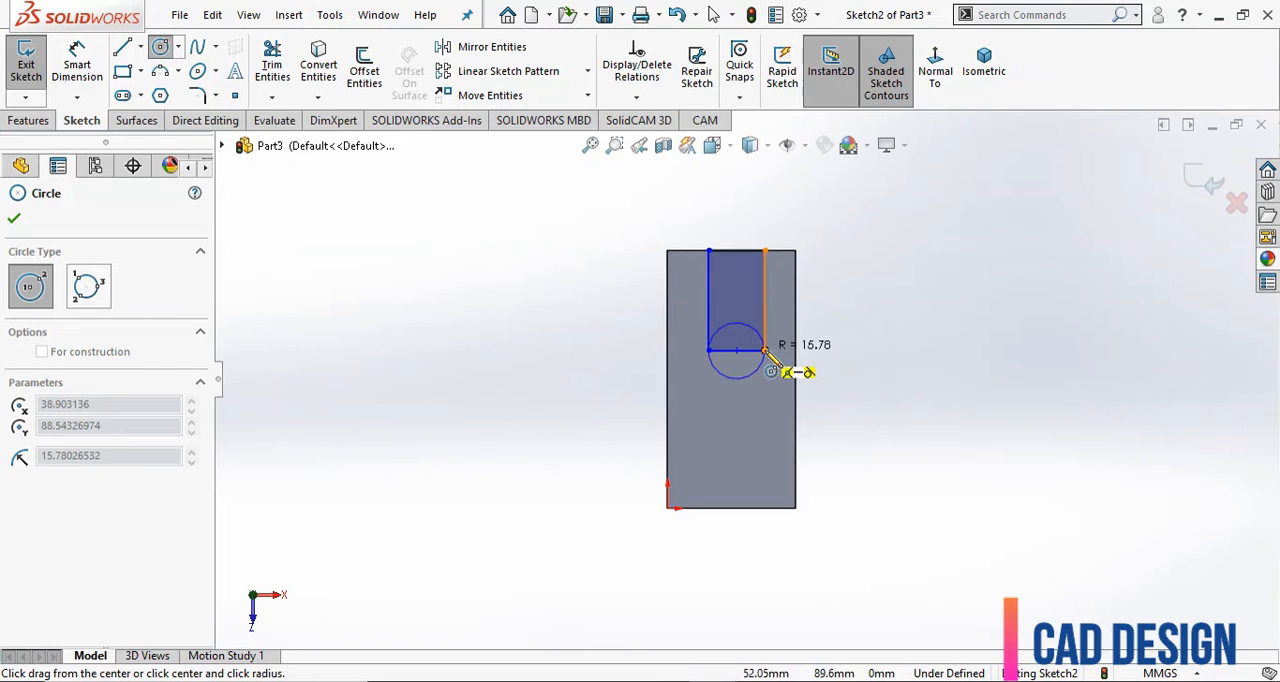
click(765, 352)
Dimension the distance between the small rectangle's right side and the block's right edge at 24 mm.
scroll(782, 380, down, 3)
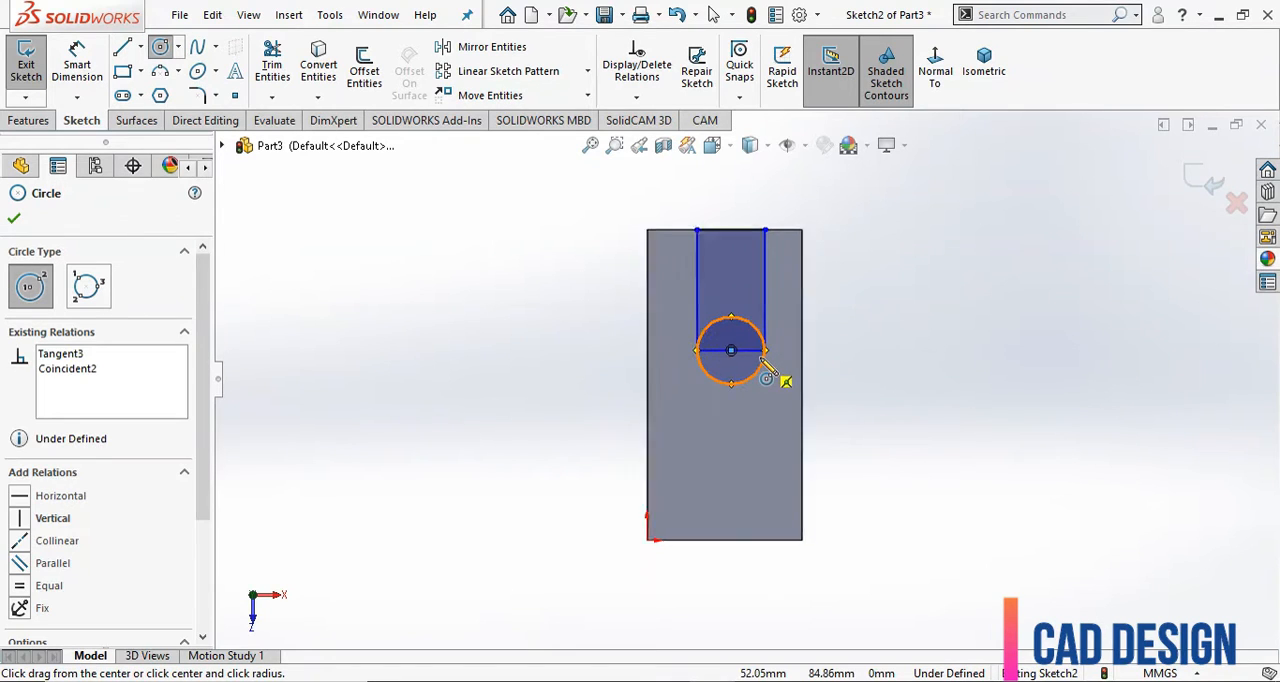
click(80, 68)
scroll(610, 370, up, 2)
scroll(720, 325, down, 2)
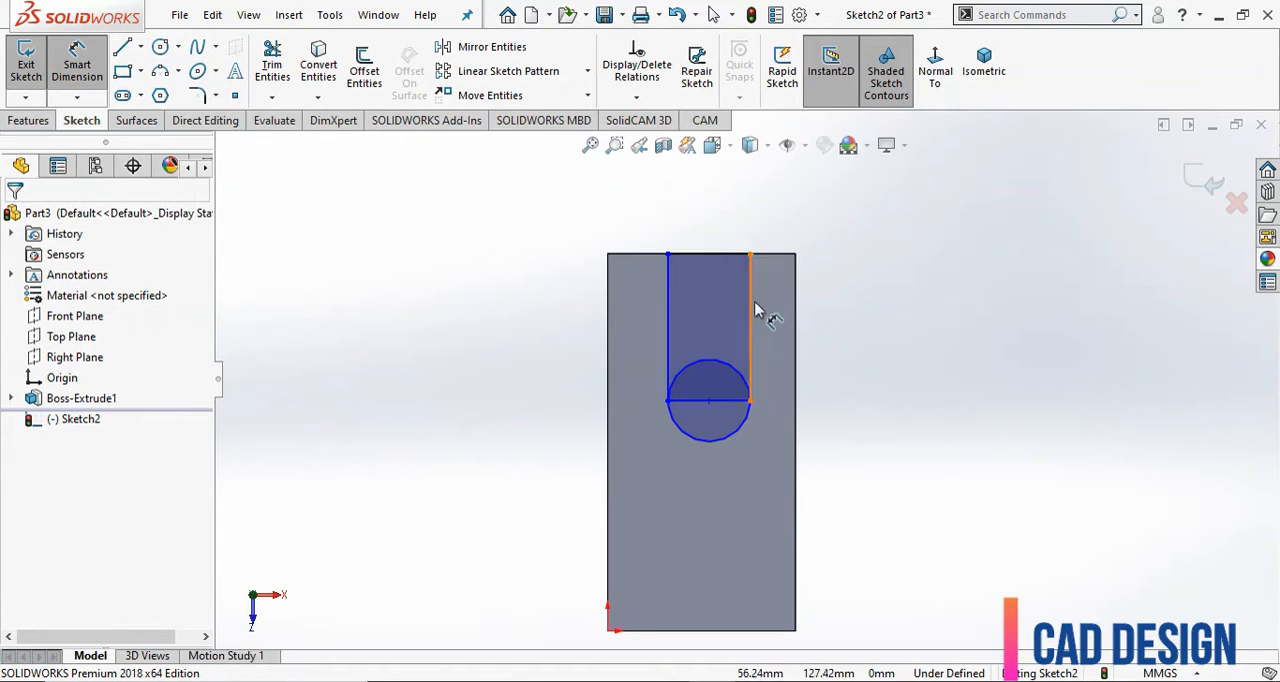
click(750, 306)
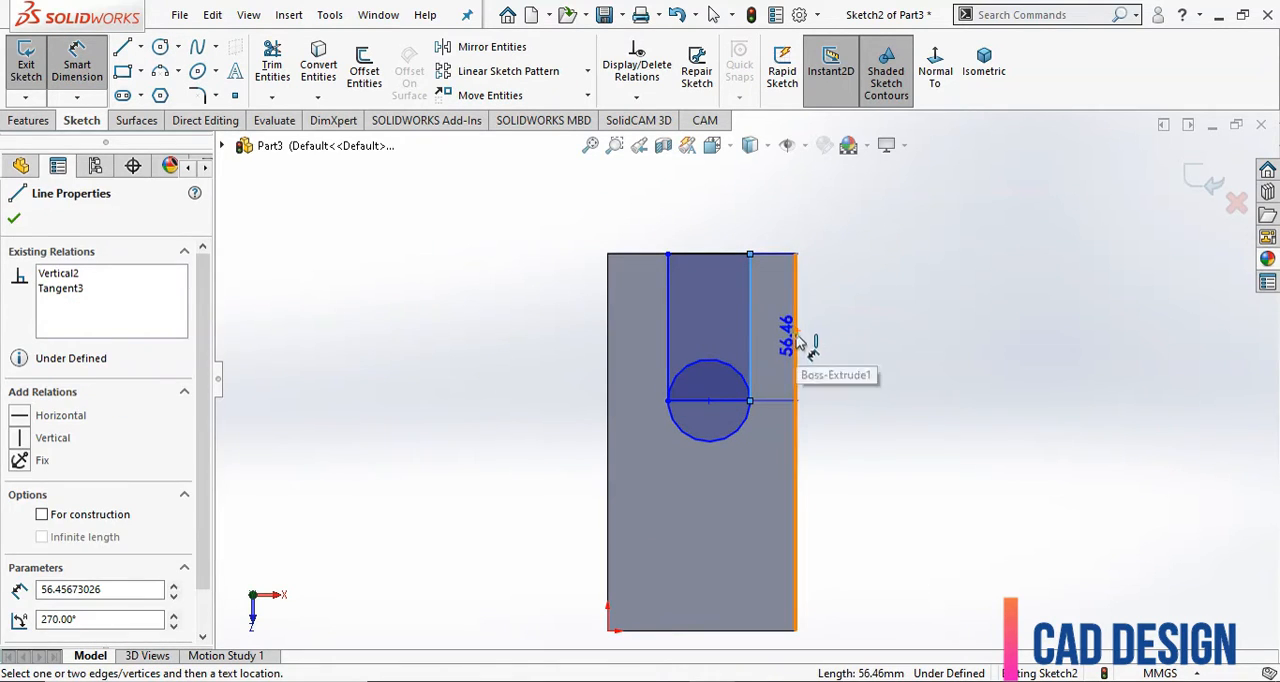
click(796, 335)
click(798, 222)
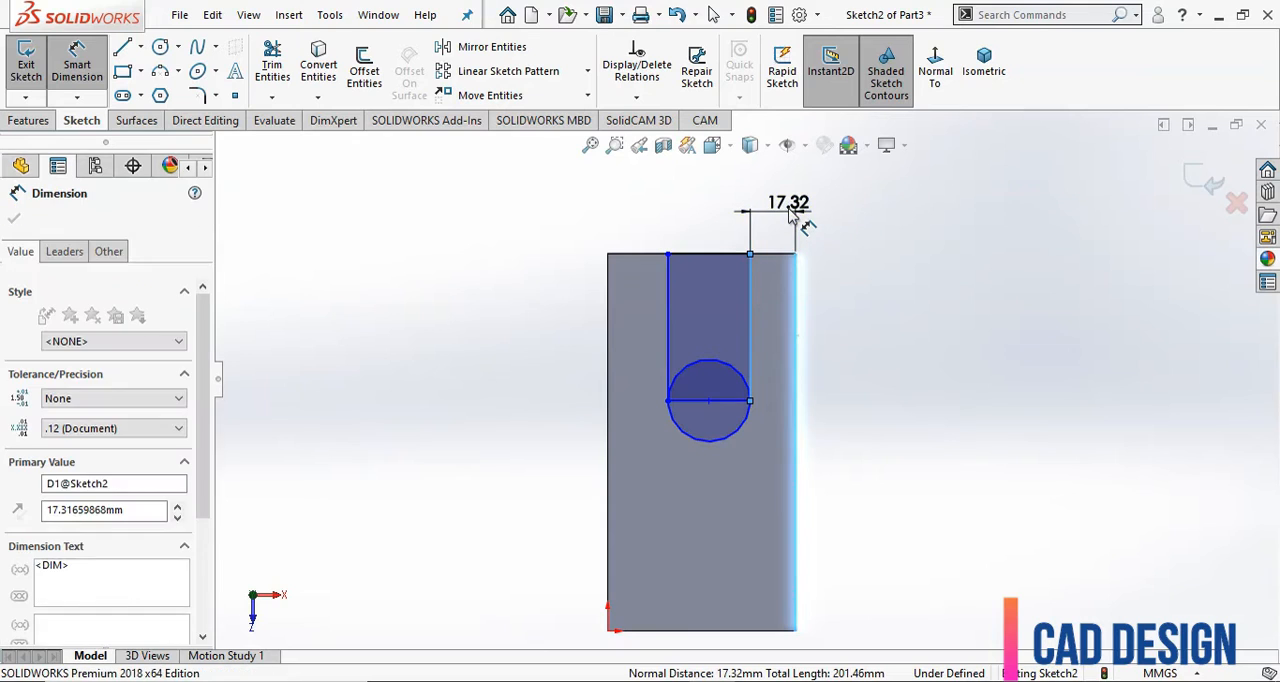
text(24)
key(Return)
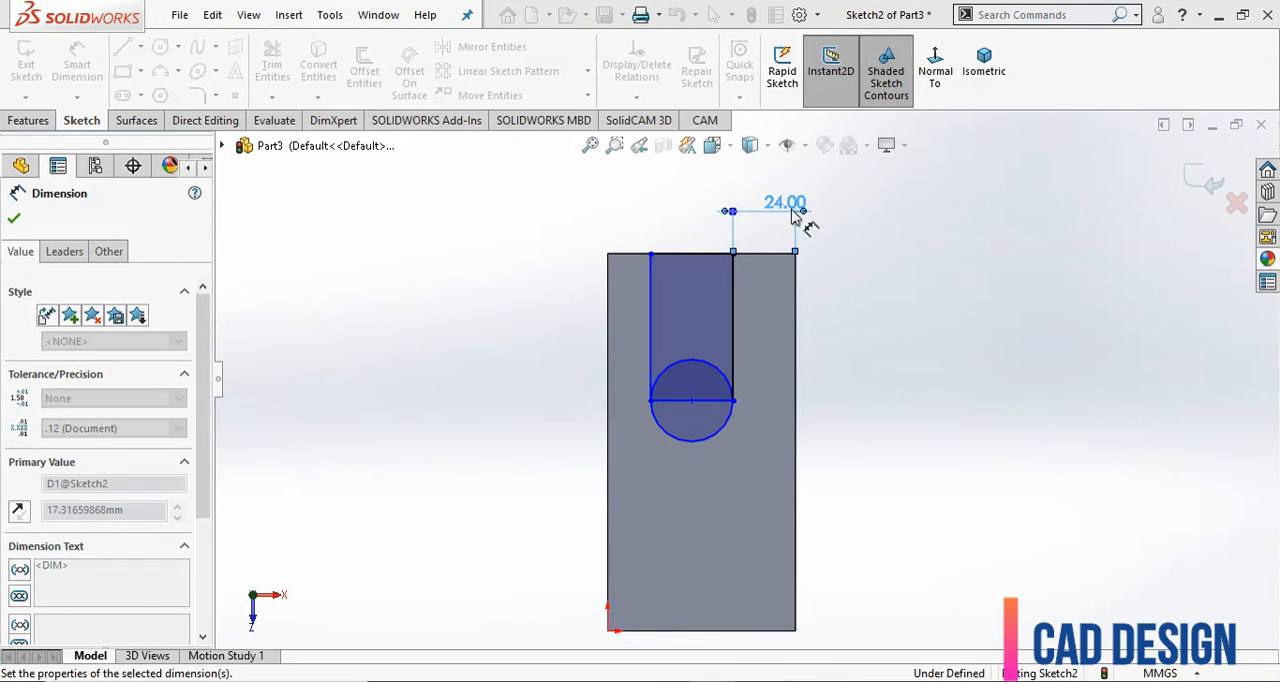
Dimension the circle's diameter at 24 mm.
click(726, 442)
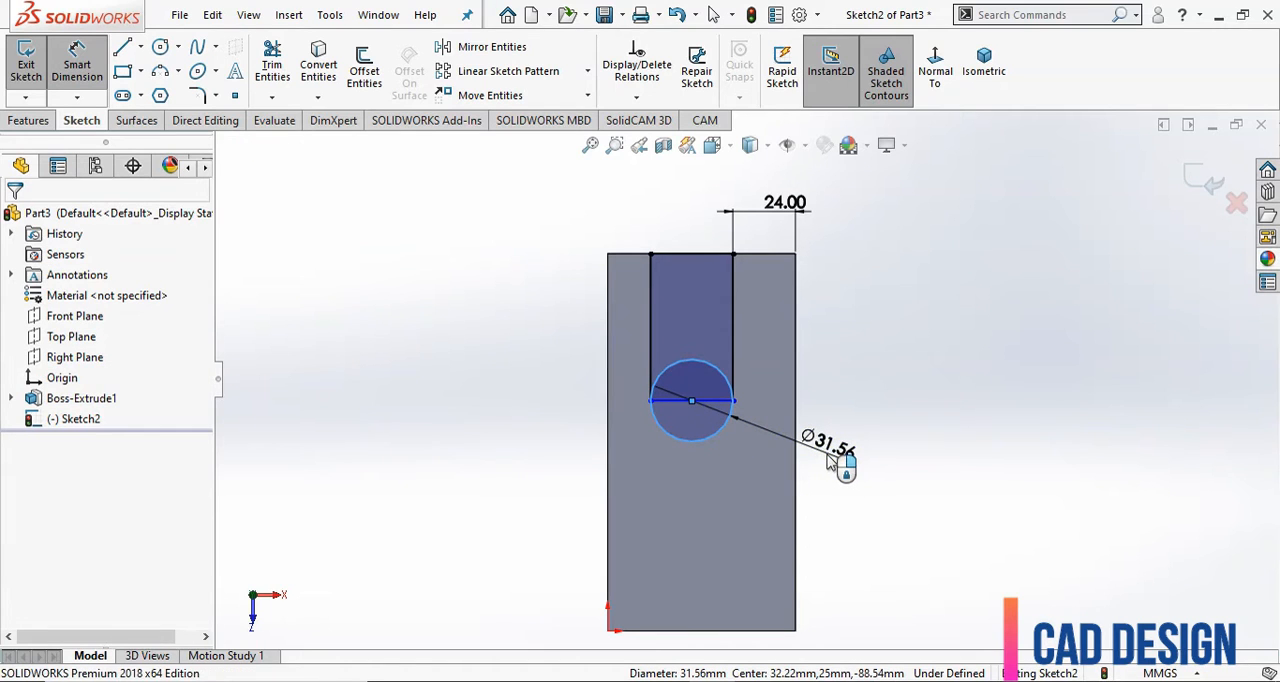
click(828, 462)
text(24)
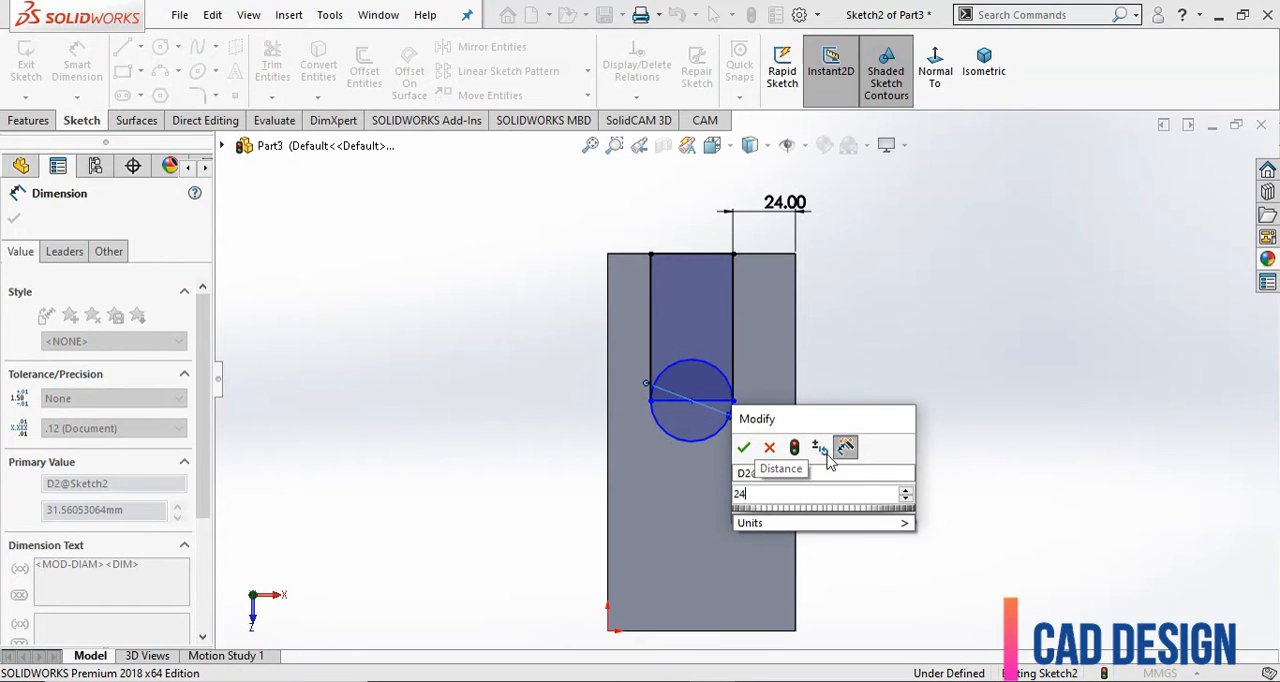
key(Return)
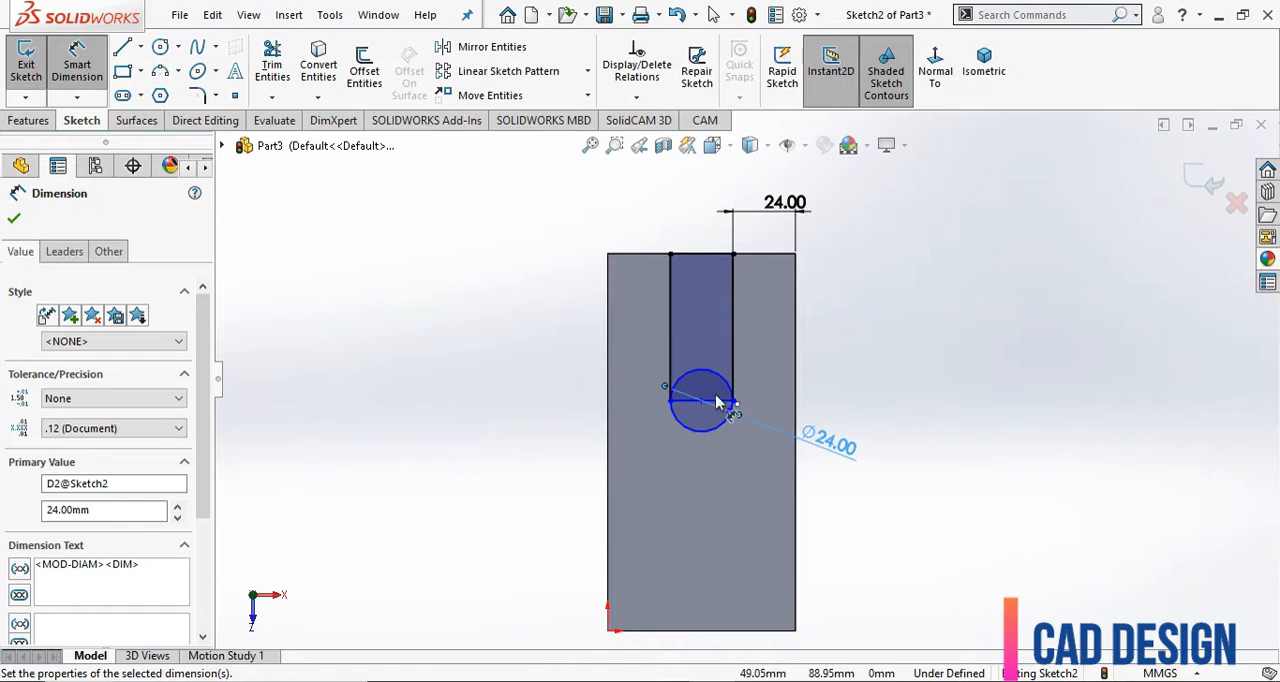
Dimension the distance from the circle's centre to the small rectangle's upper side at 50 mm.
click(701, 401)
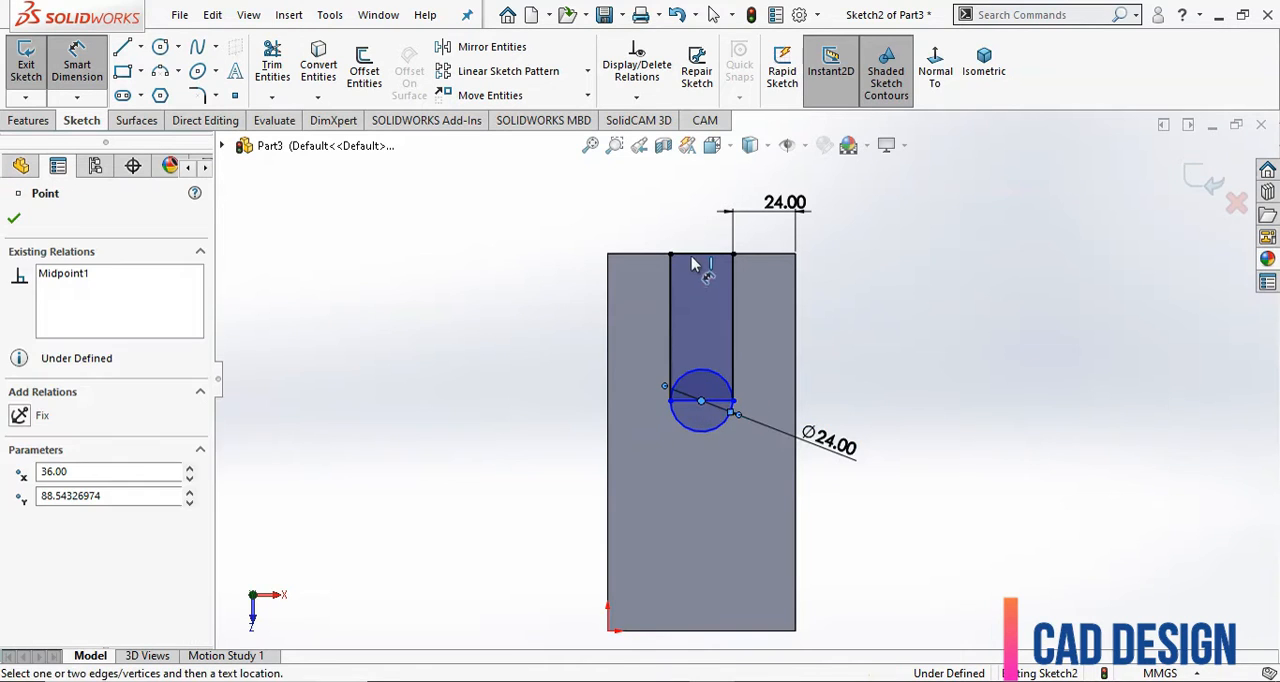
click(700, 254)
click(535, 338)
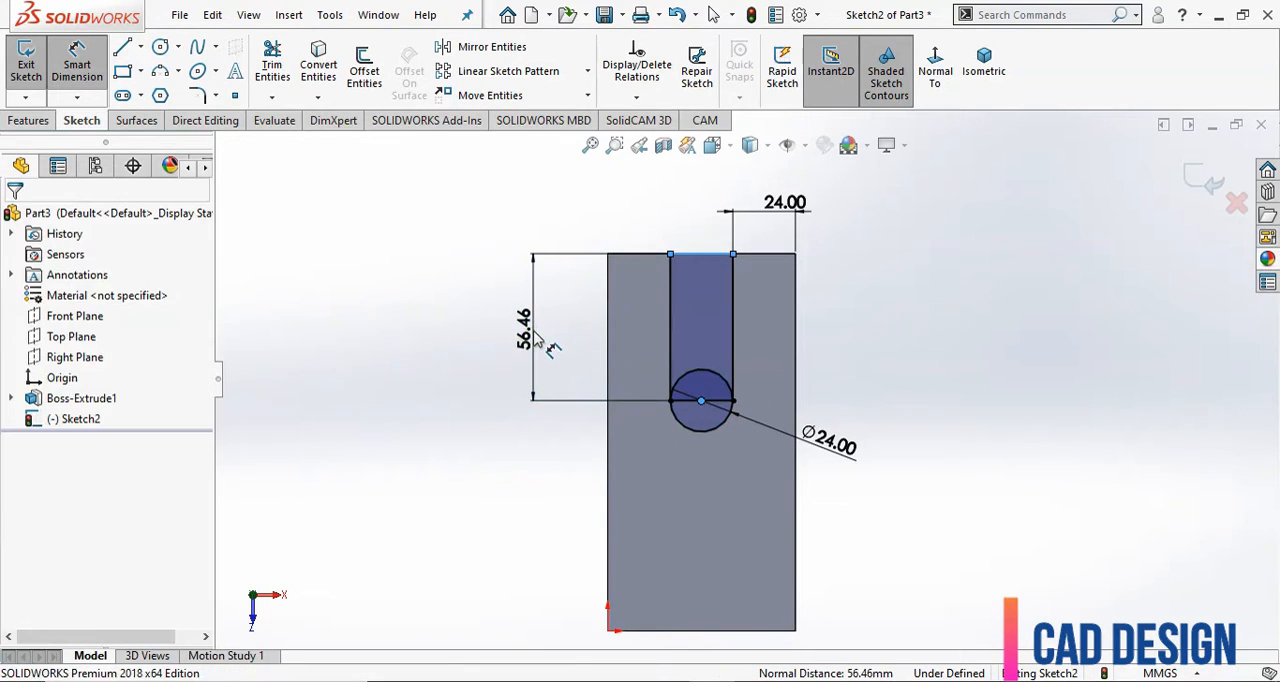
text(50)
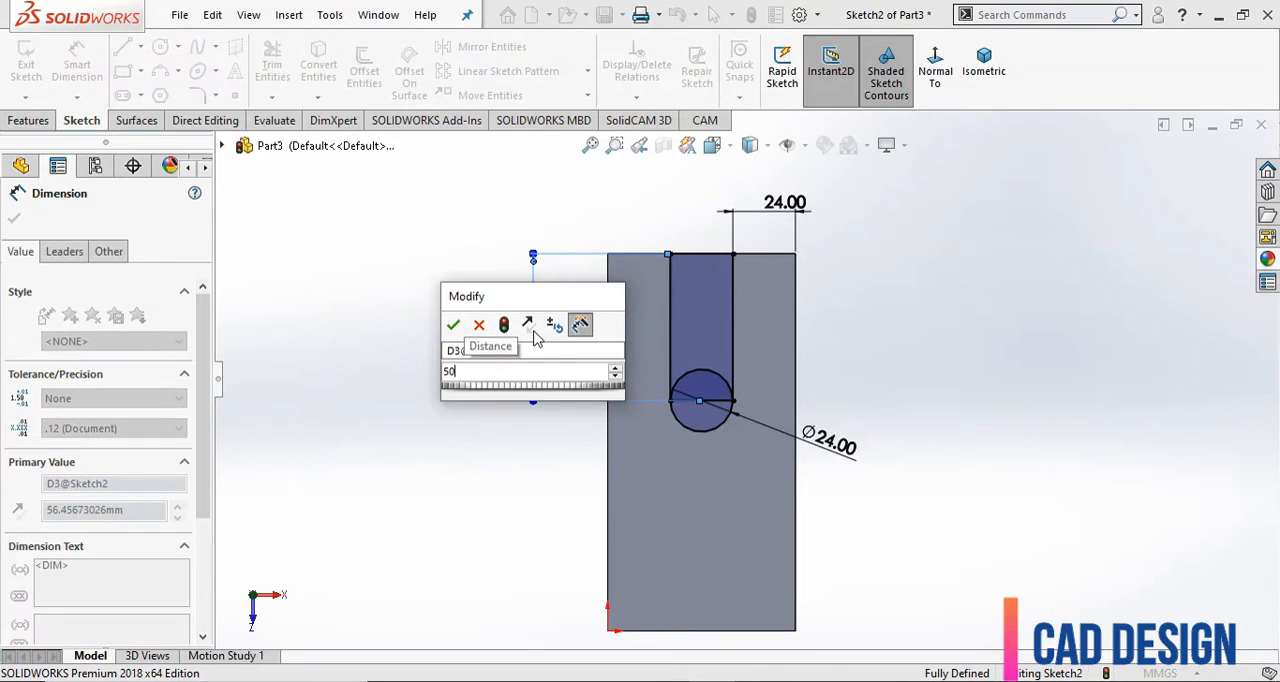
key(Return)
scroll(540, 342, down, 2)
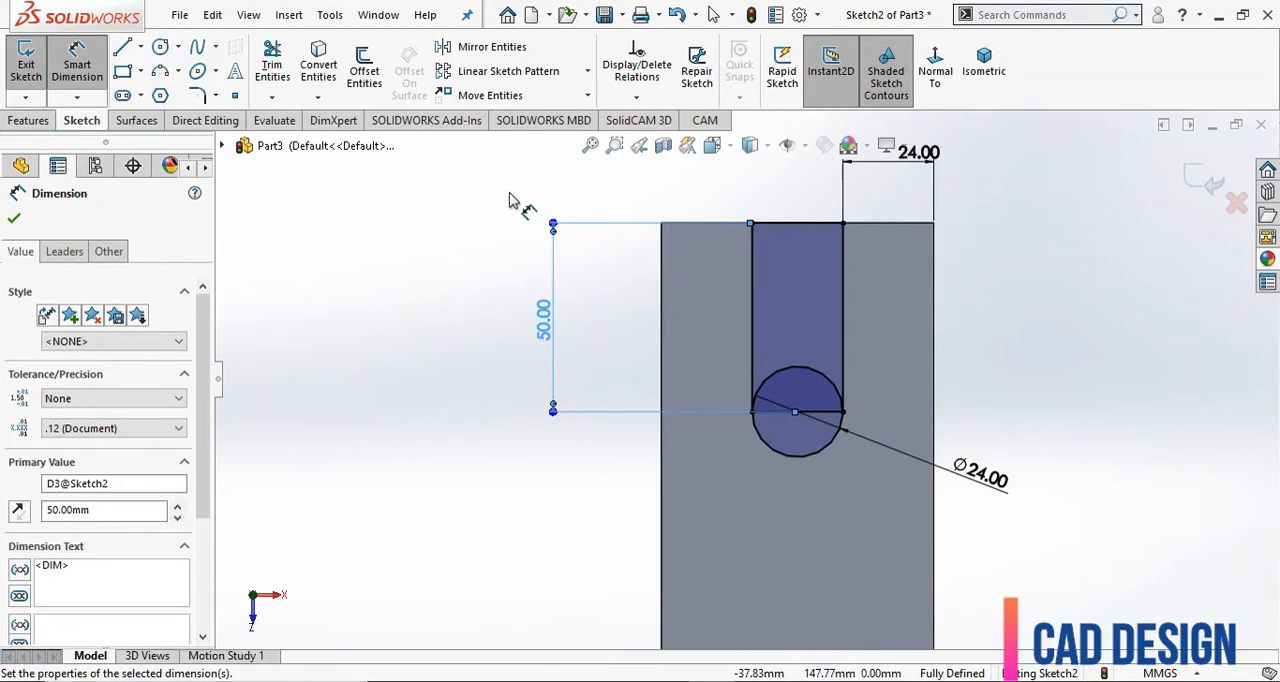
key(Escape)
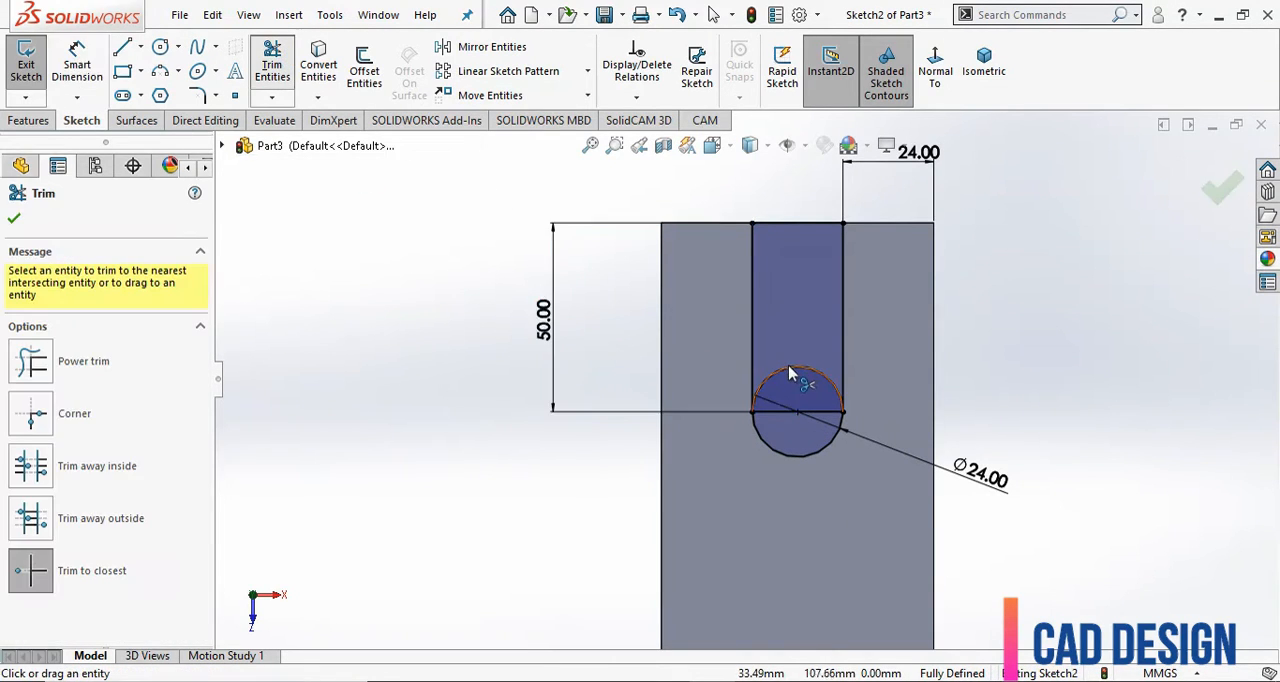
Trim the circle's upper half and the rectangle's lower side, accepting the loss of the midpoint relation, to leave a round-ended slot outline.
click(789, 368)
click(768, 412)
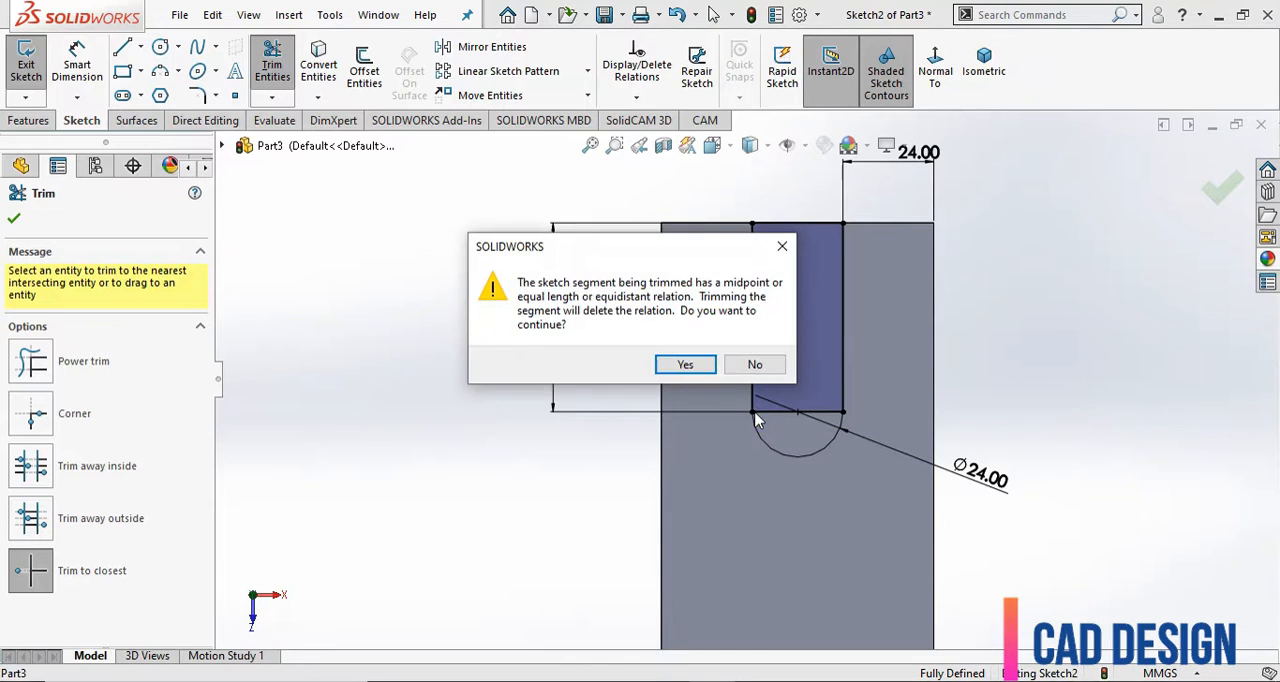
click(685, 364)
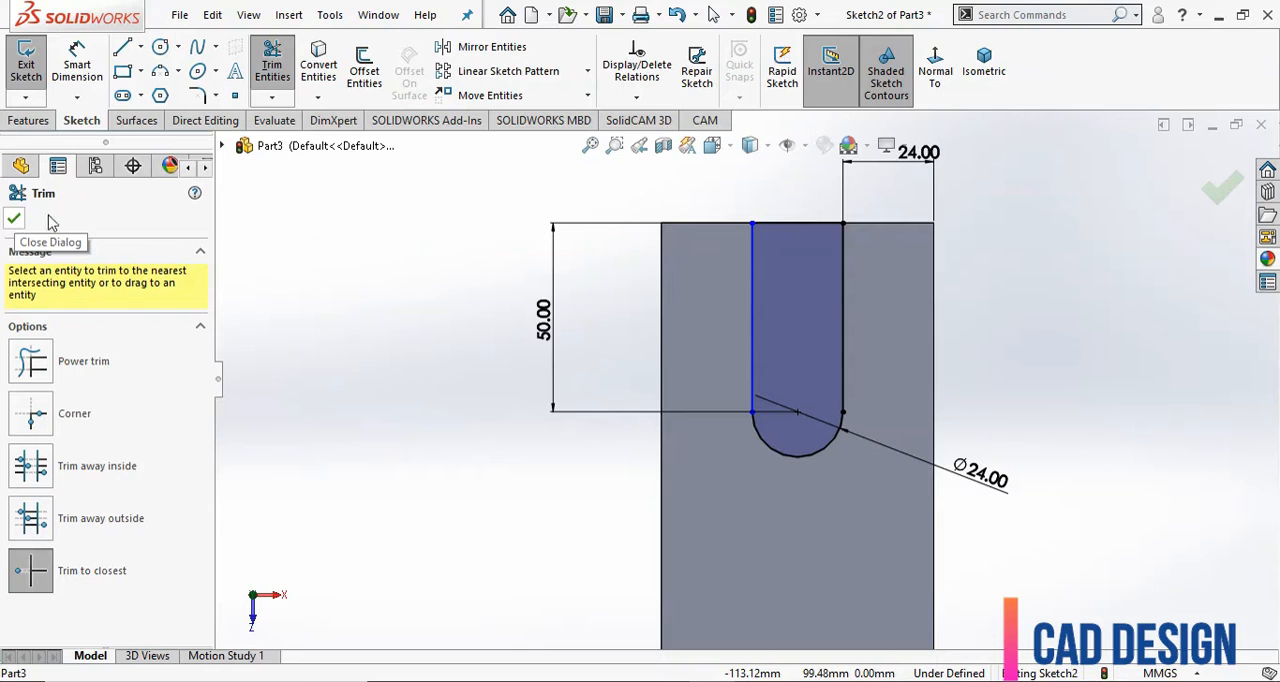
right_click(480, 330)
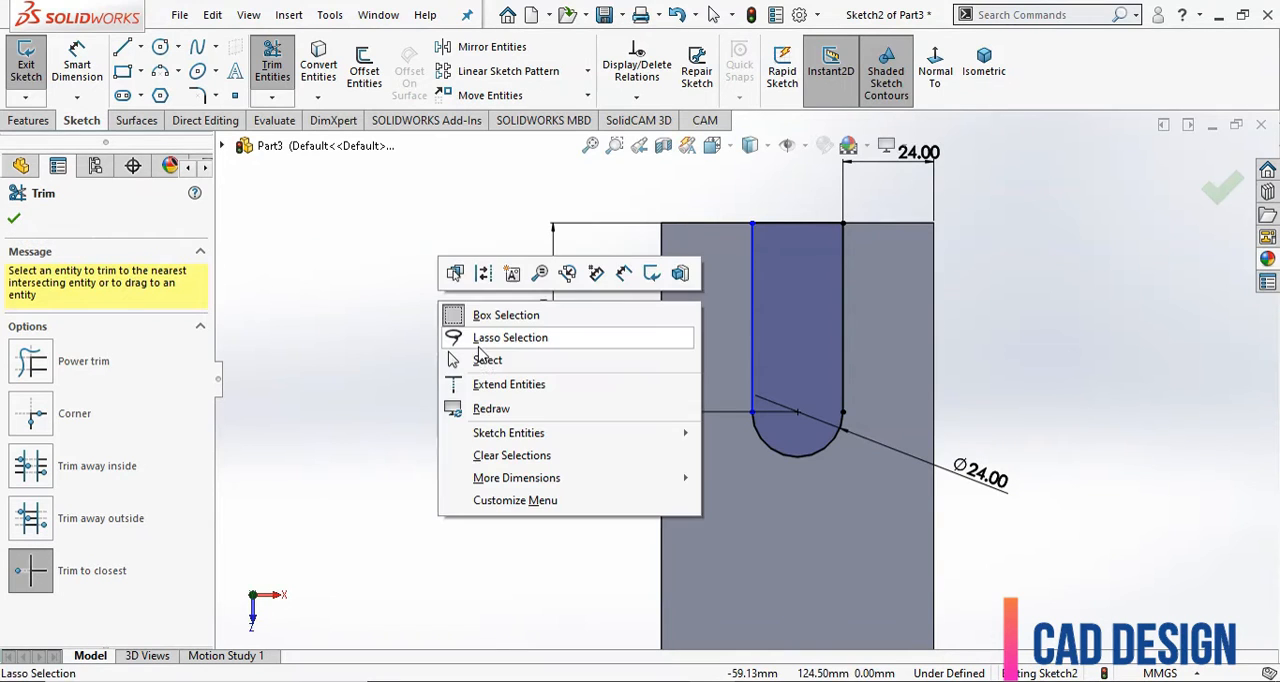
click(487, 360)
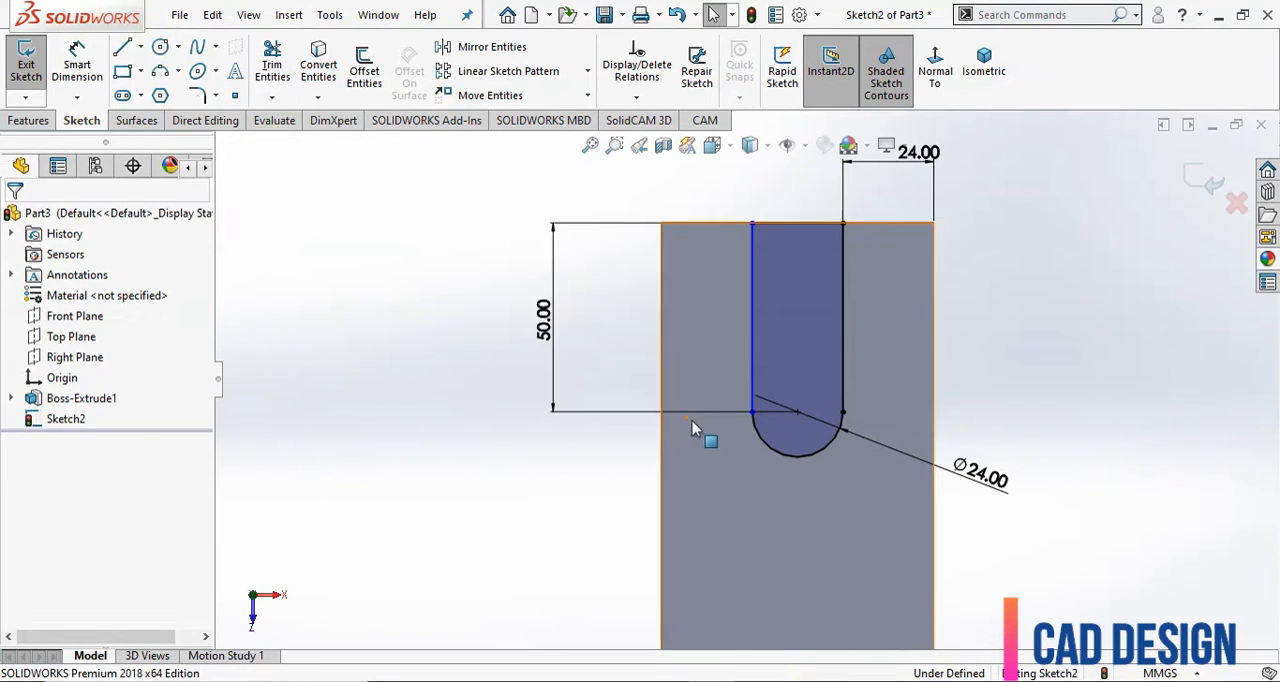
Add a horizontal relation between the two end points of the slot's arc.
click(754, 413)
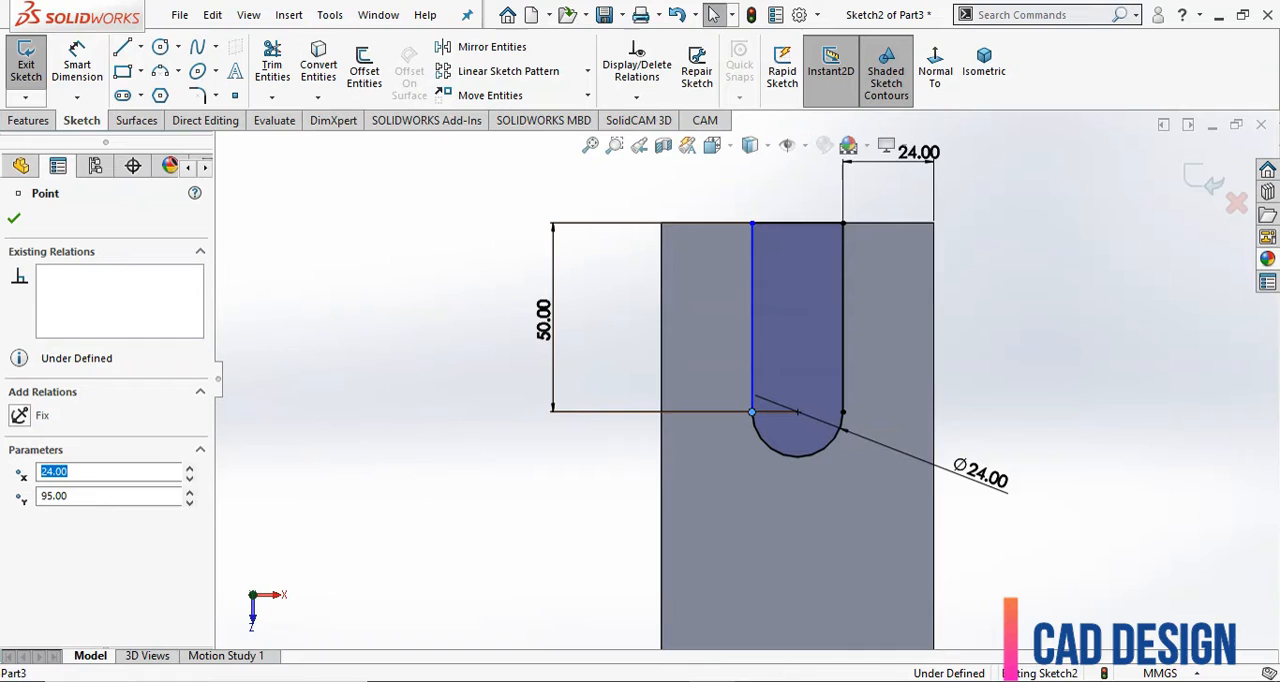
click(843, 412)
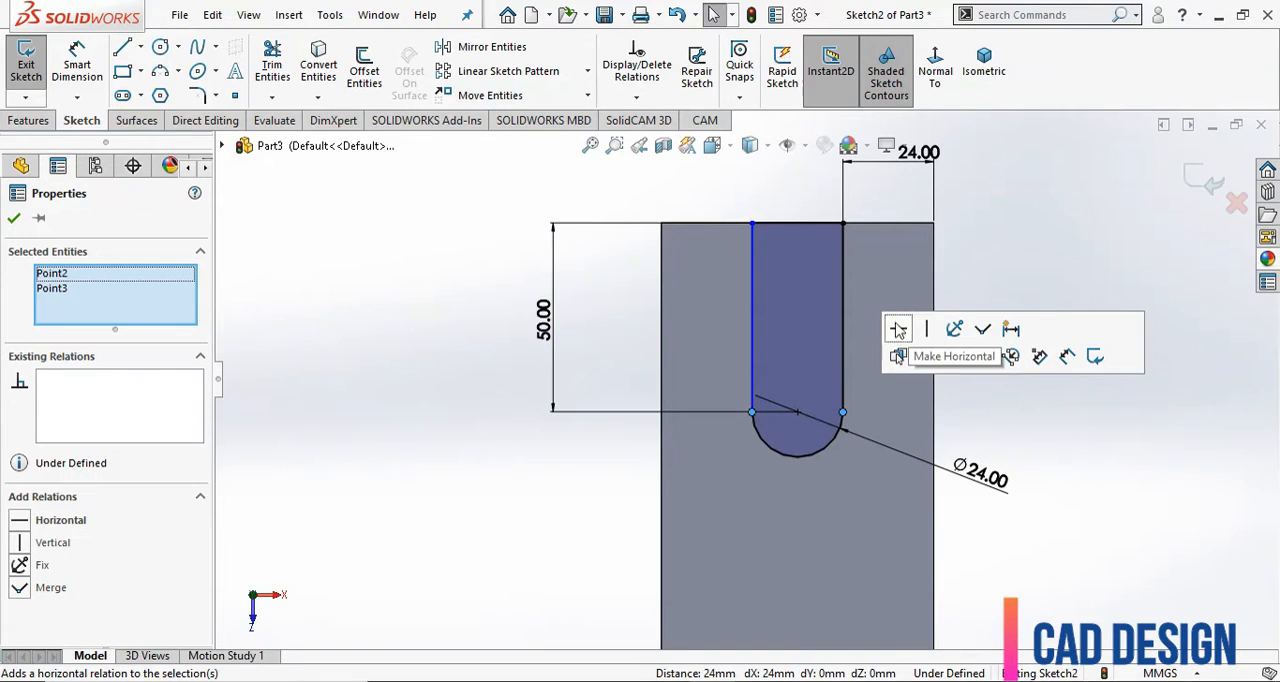
click(897, 330)
click(1048, 217)
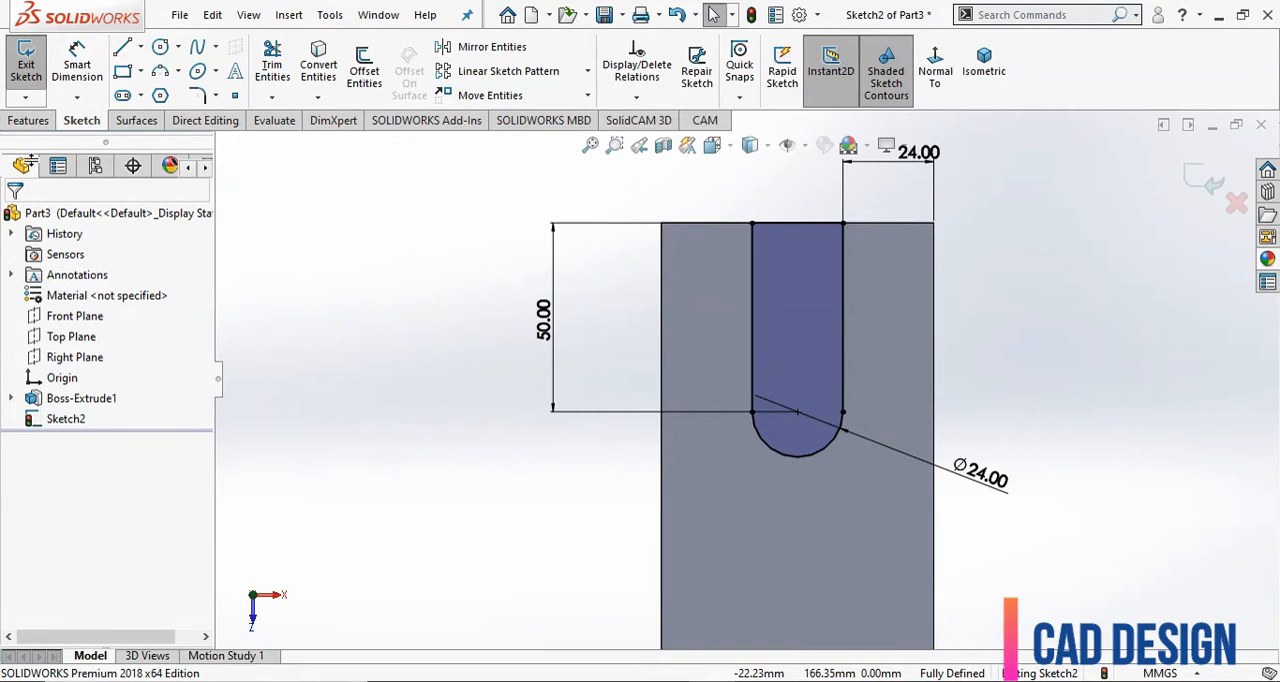
Cut-extrude the slot profile through the block with the Through All end condition.
click(32, 120)
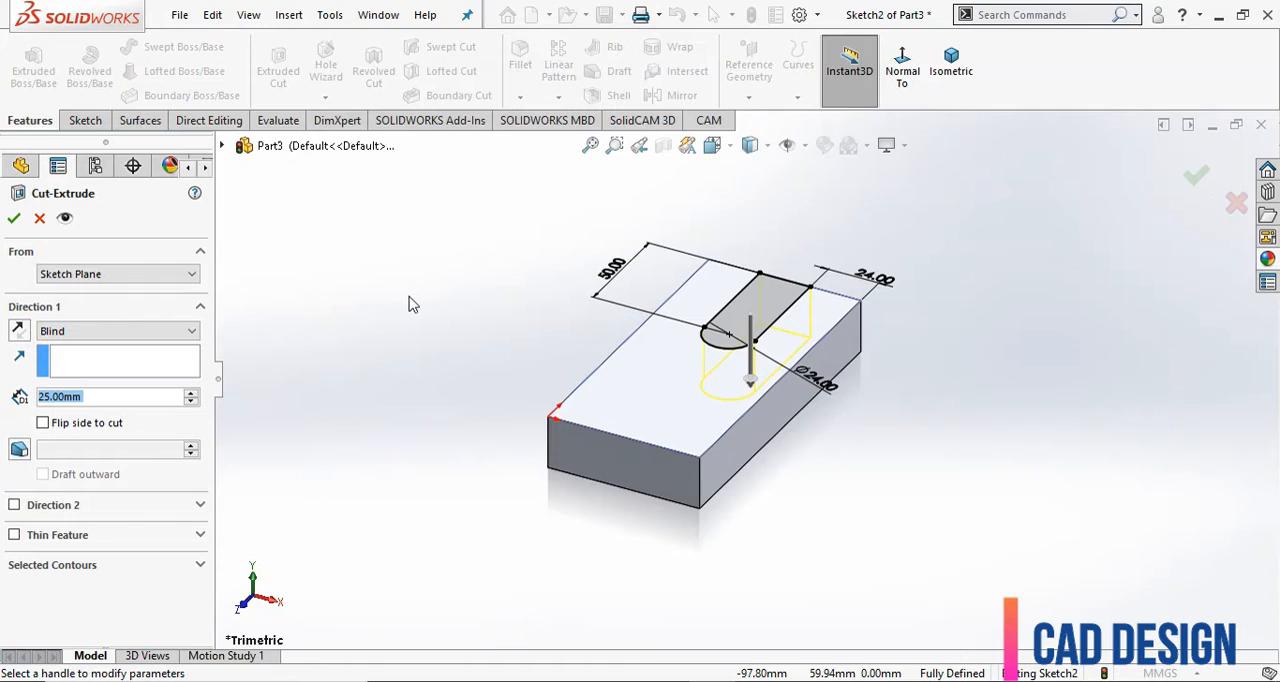
click(172, 333)
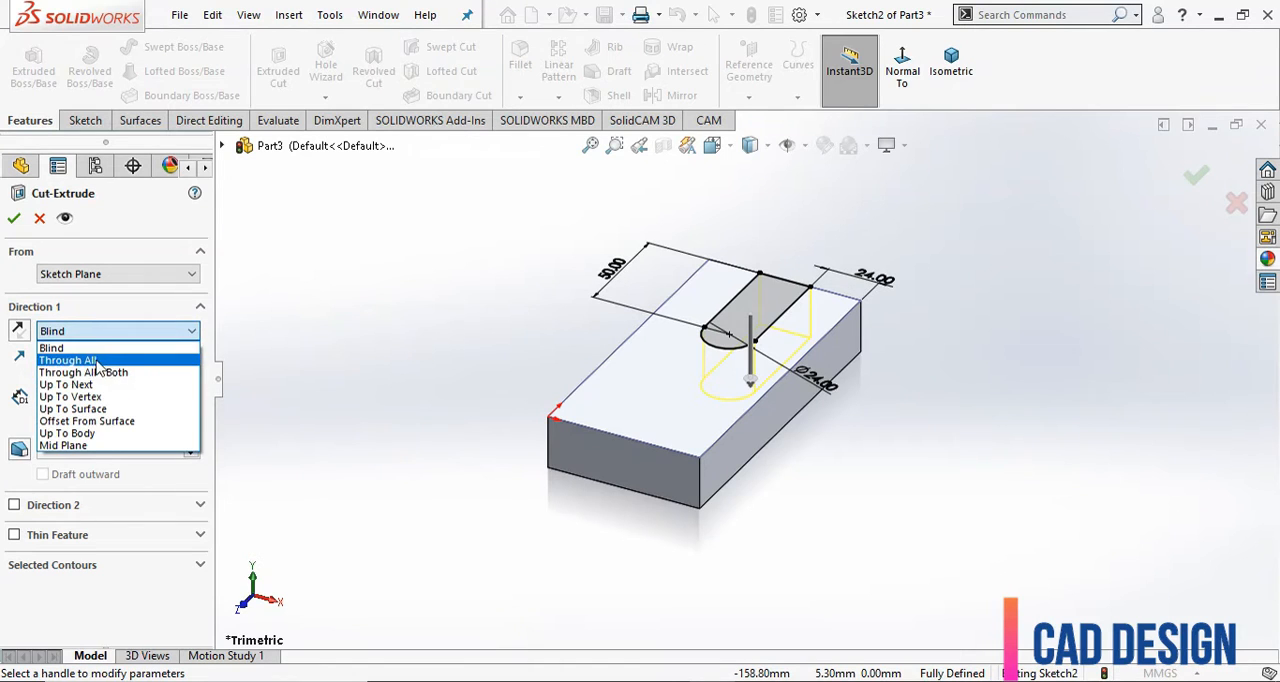
click(44, 364)
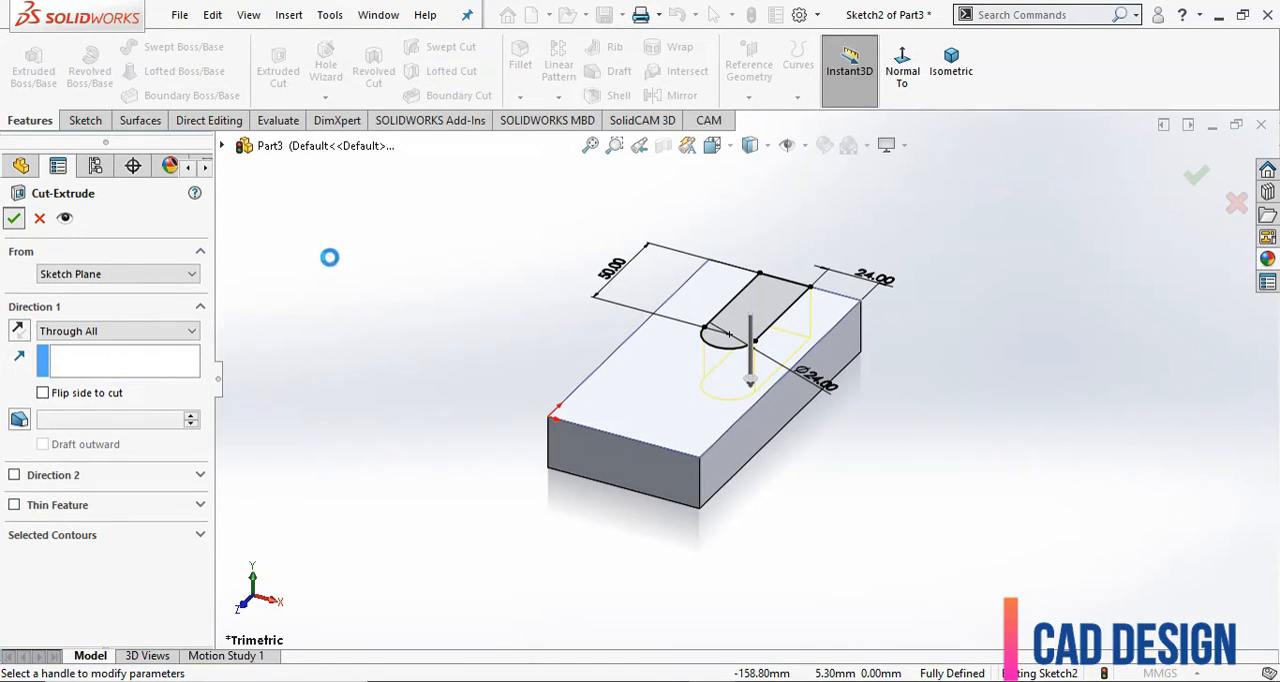
click(449, 306)
Start a sketch on the block's underside and draw a corner rectangle about 41 × 52 mm from the right corner of the unslotted end.
mouse_move(449, 306)
middle_down()
mouse_move(506, 366)
mouse_move(506, 457)
mouse_move(510, 389)
mouse_move(440, 471)
mouse_move(438, 280)
middle_up()
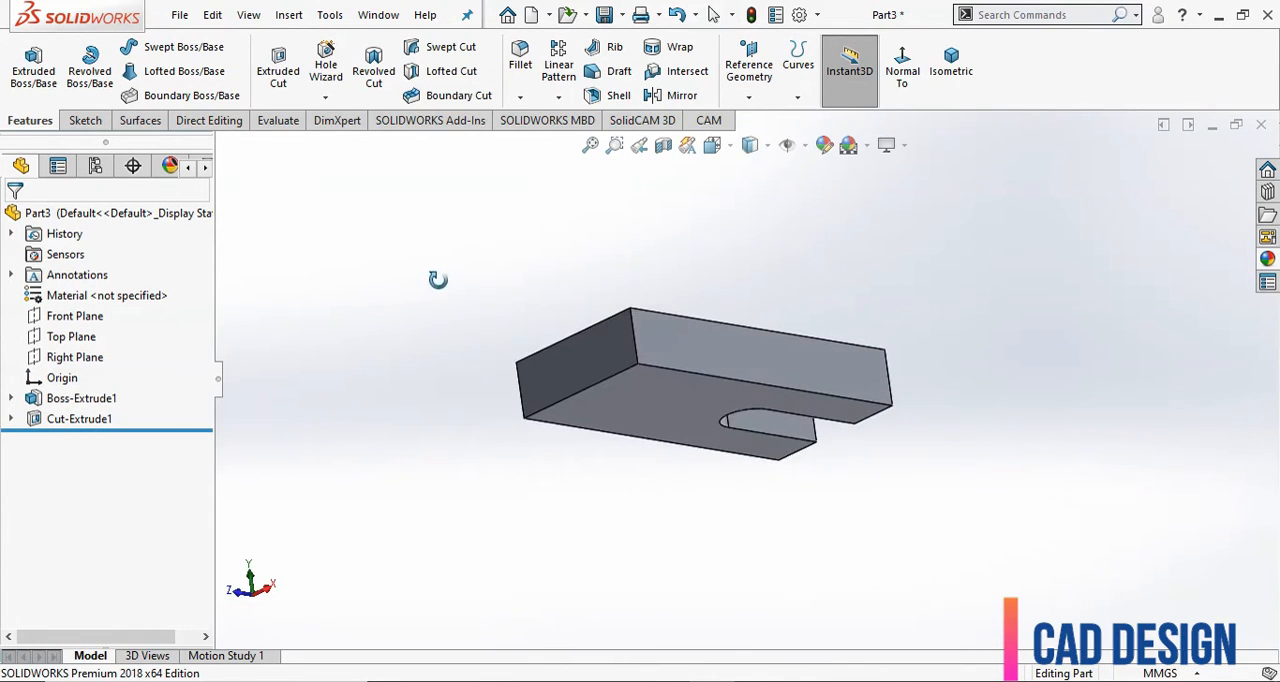
click(660, 400)
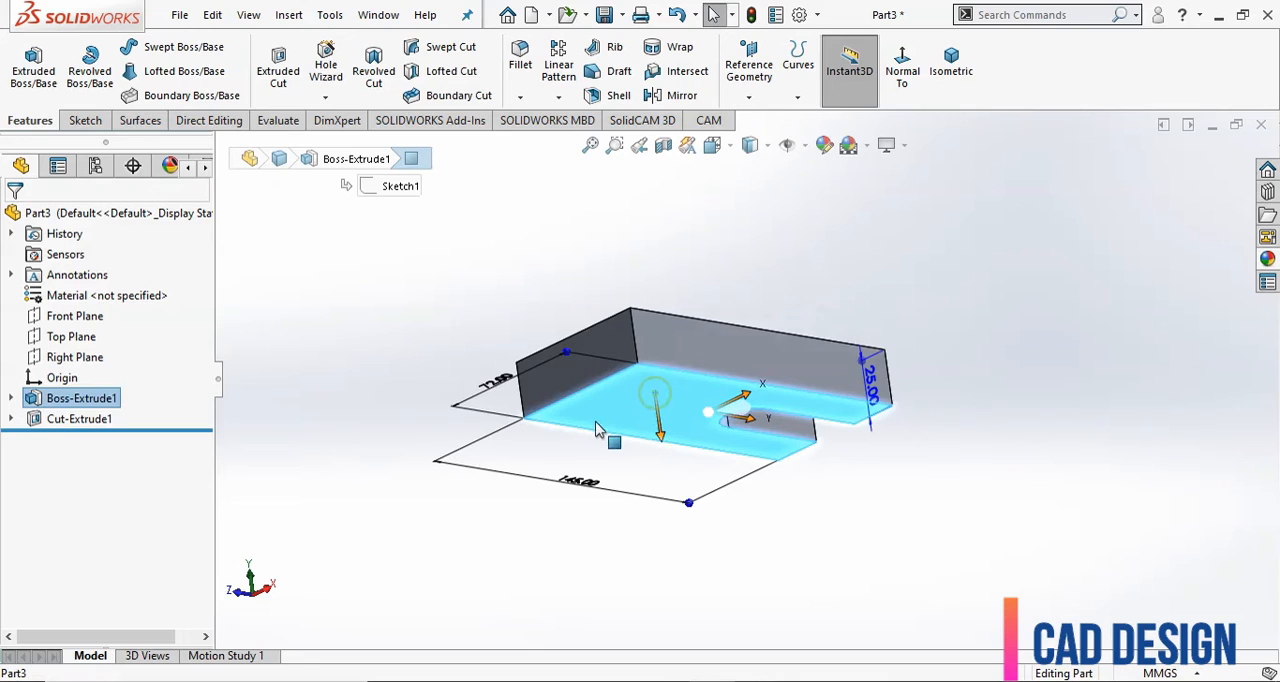
click(98, 122)
click(26, 65)
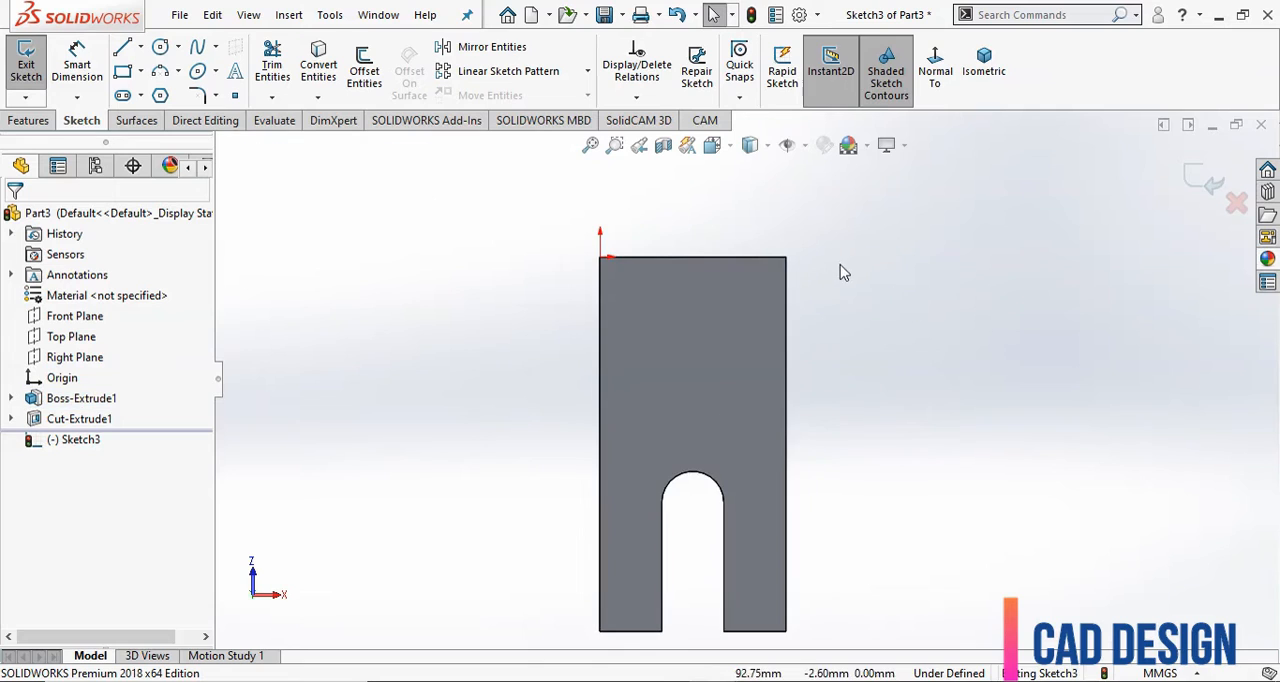
click(121, 72)
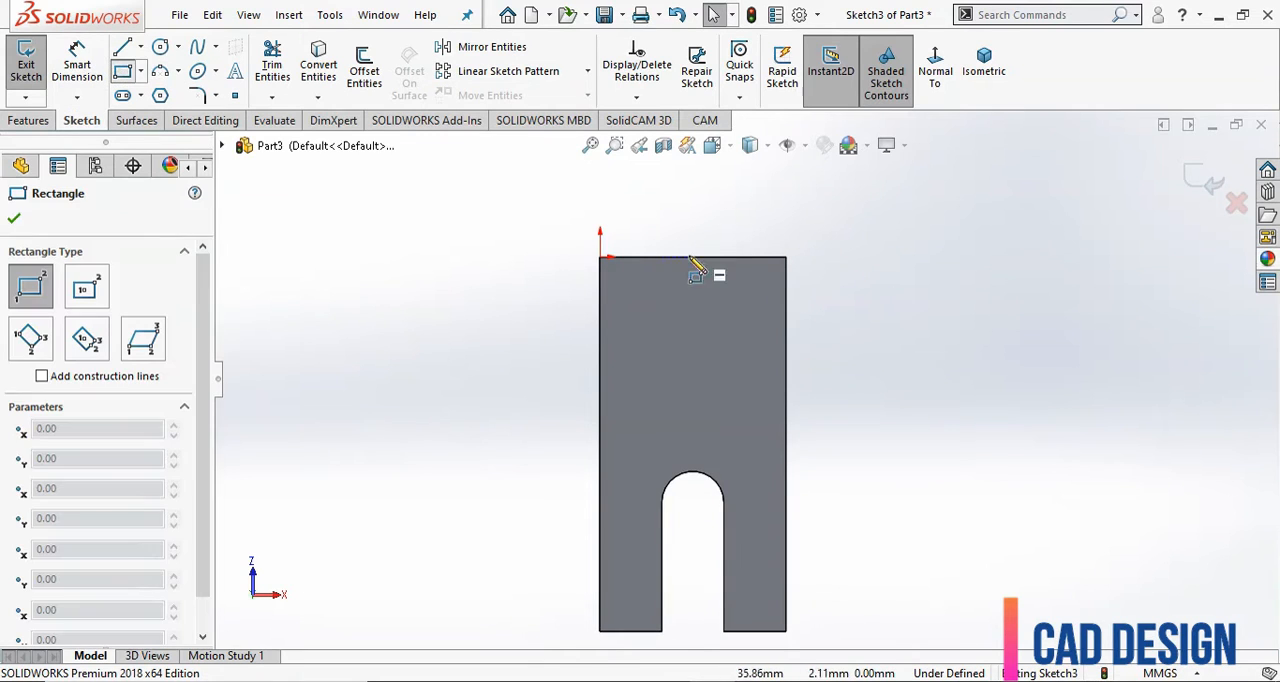
drag(786, 257, 680, 391)
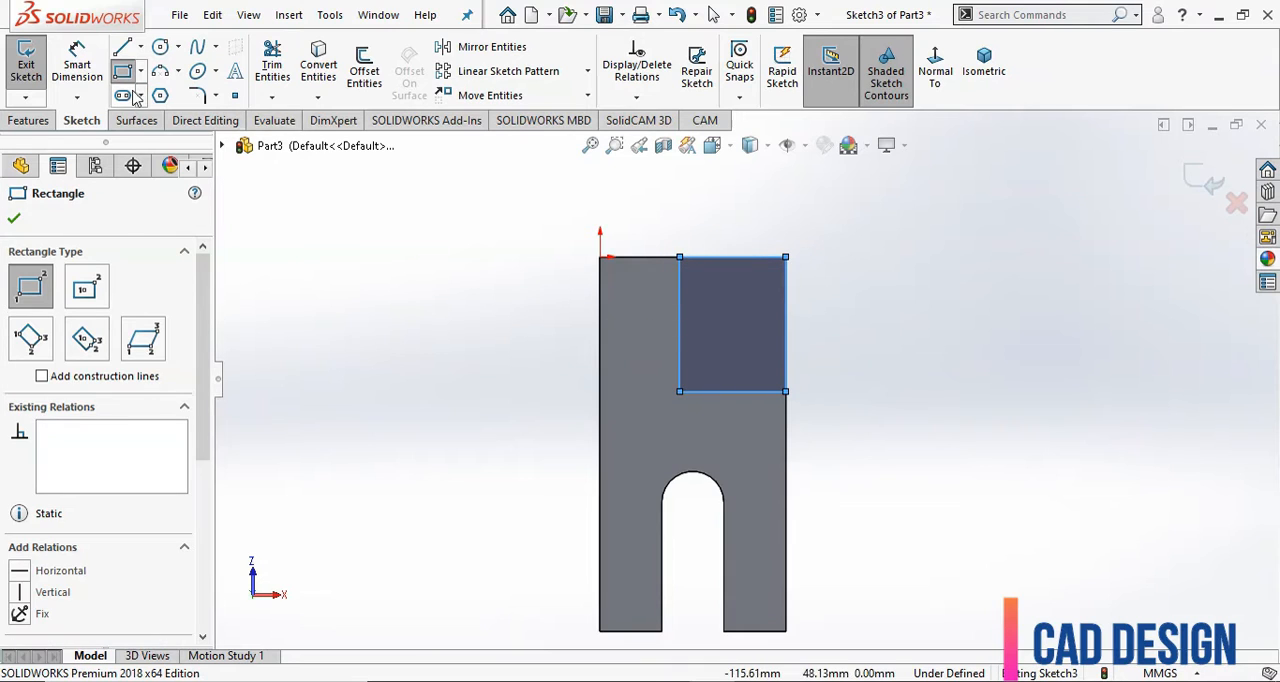
Dimension the underside rectangle at 50 mm along the block's short edge and 70 mm along its long edge.
click(77, 72)
click(712, 262)
click(730, 230)
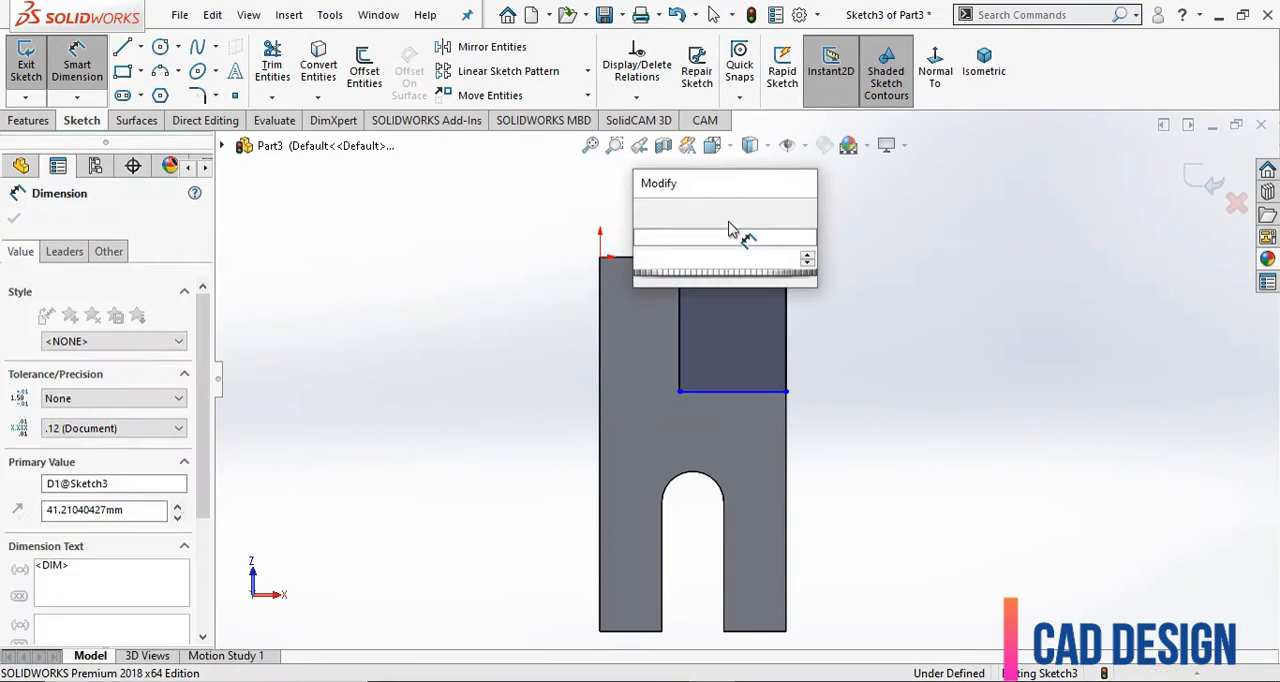
text(50)
key(Return)
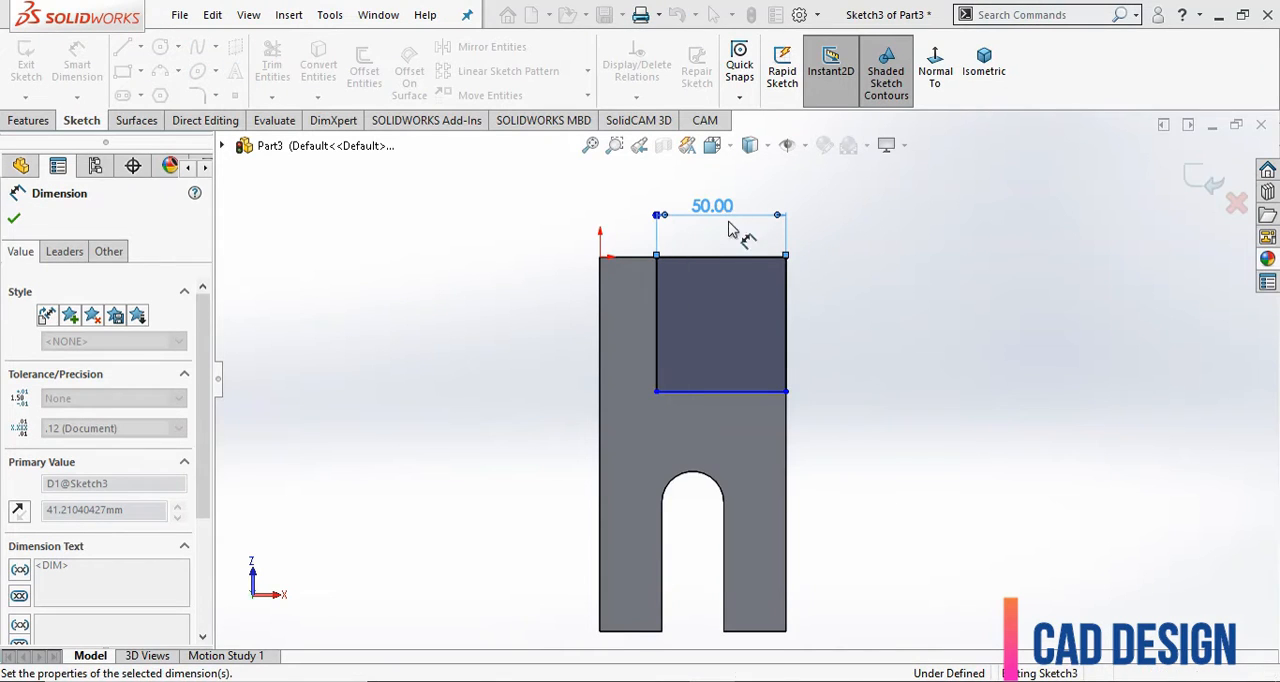
click(788, 300)
click(848, 335)
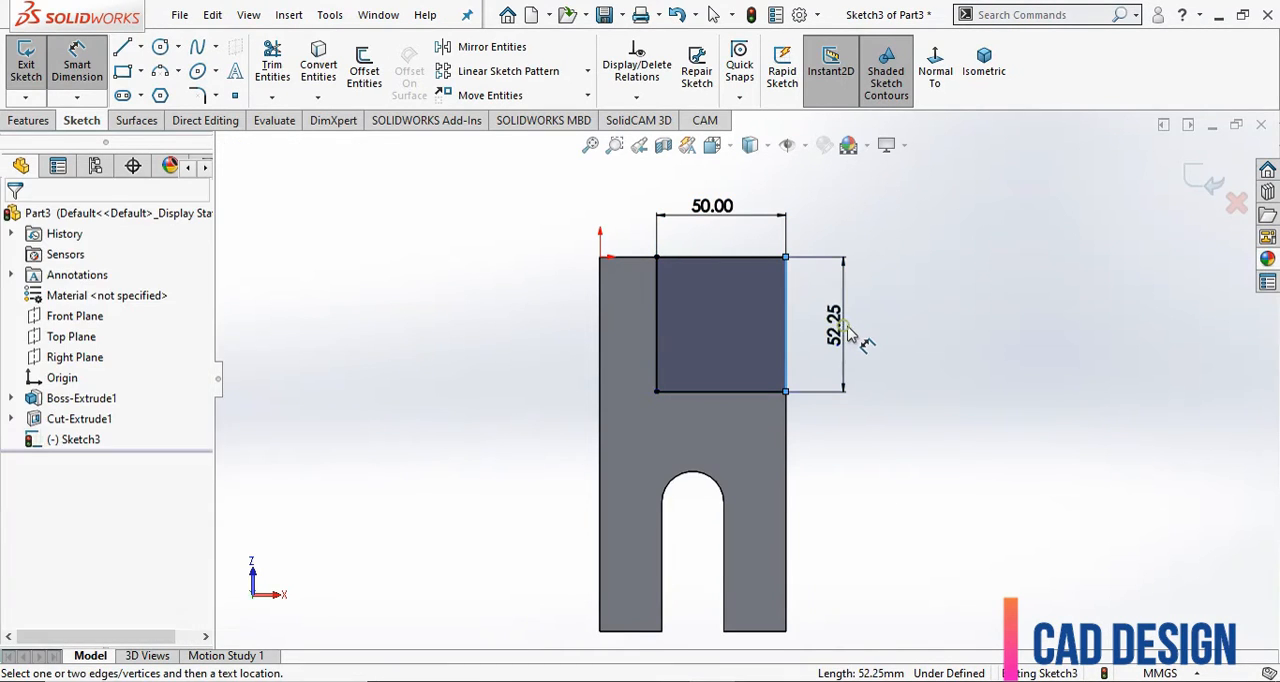
key(Return)
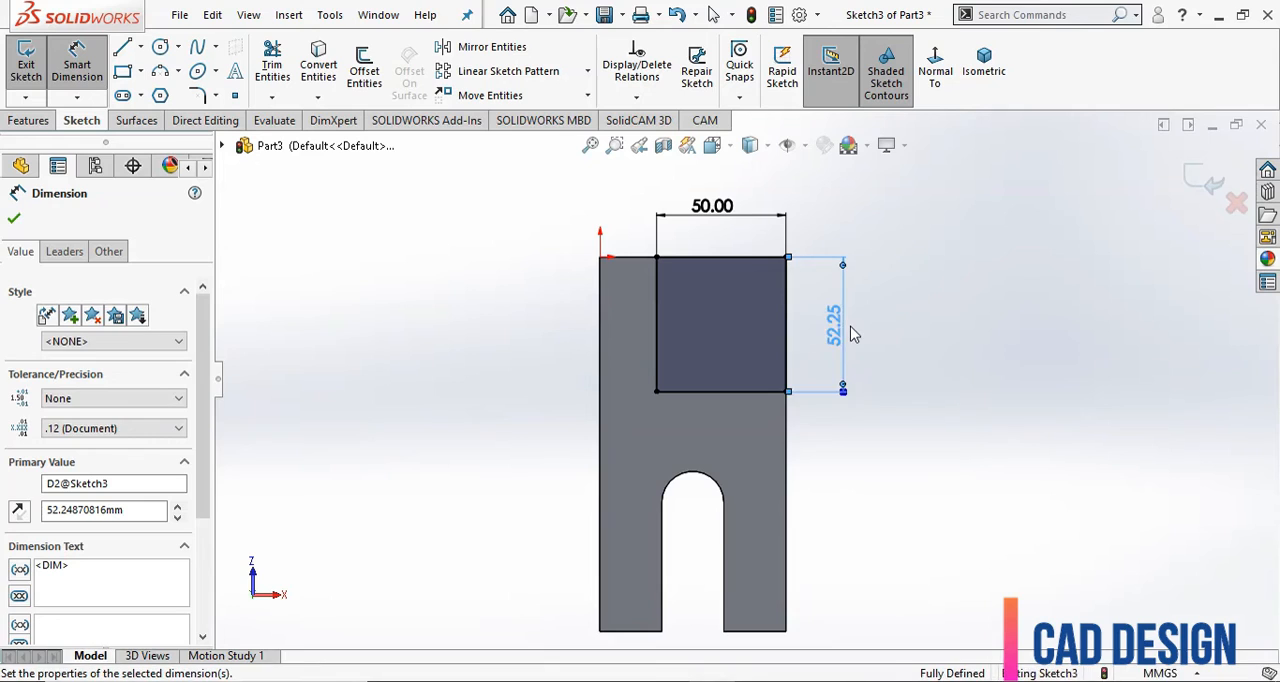
click(13, 218)
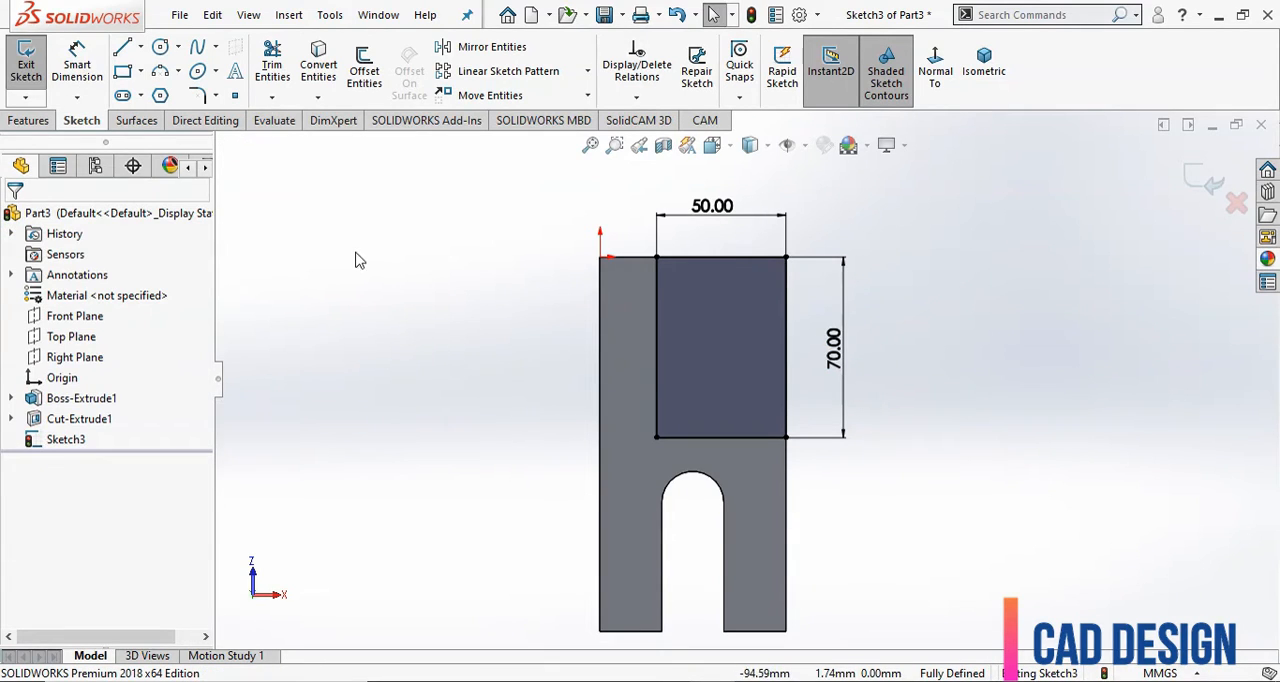
Cut-extrude the underside rectangle to a blind depth of 5 mm.
click(30, 121)
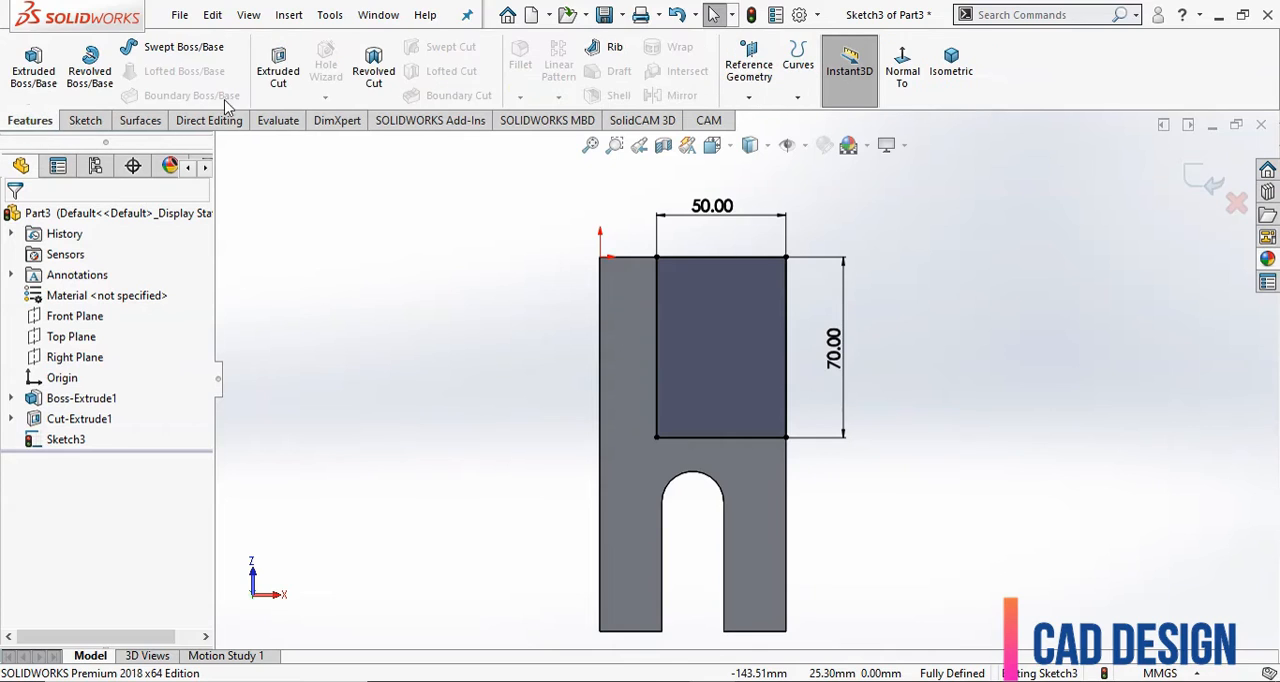
click(278, 70)
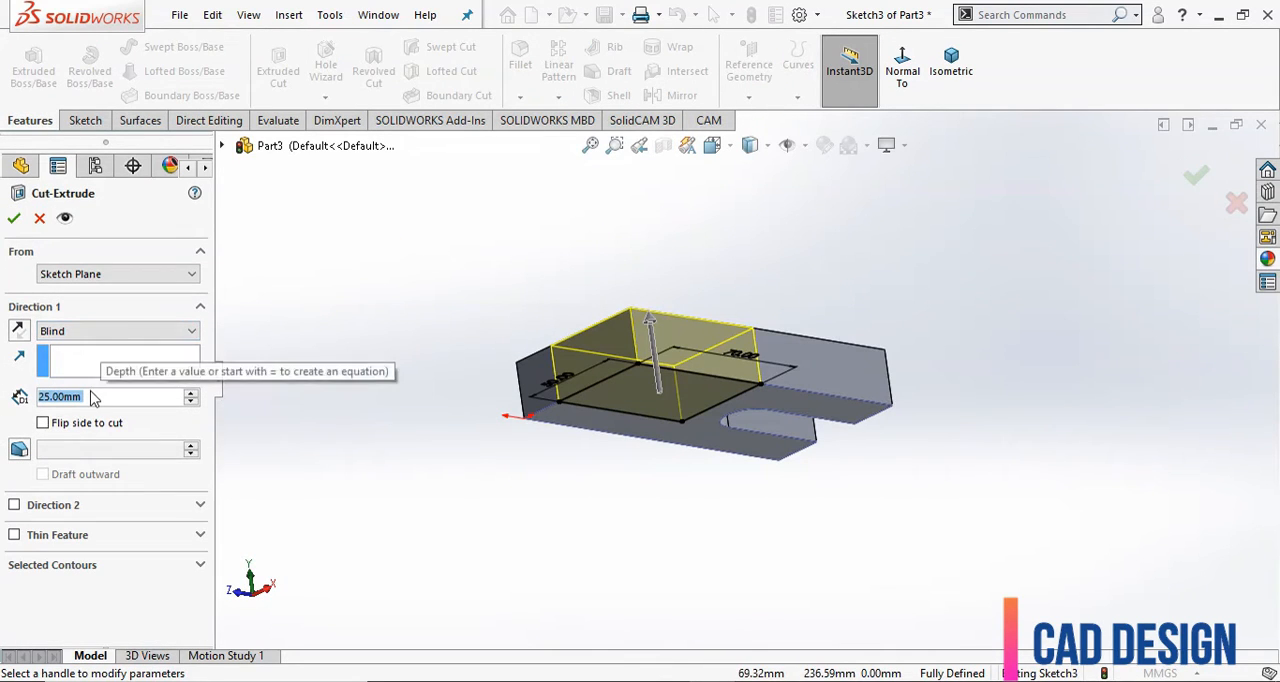
text(5)
key(Return)
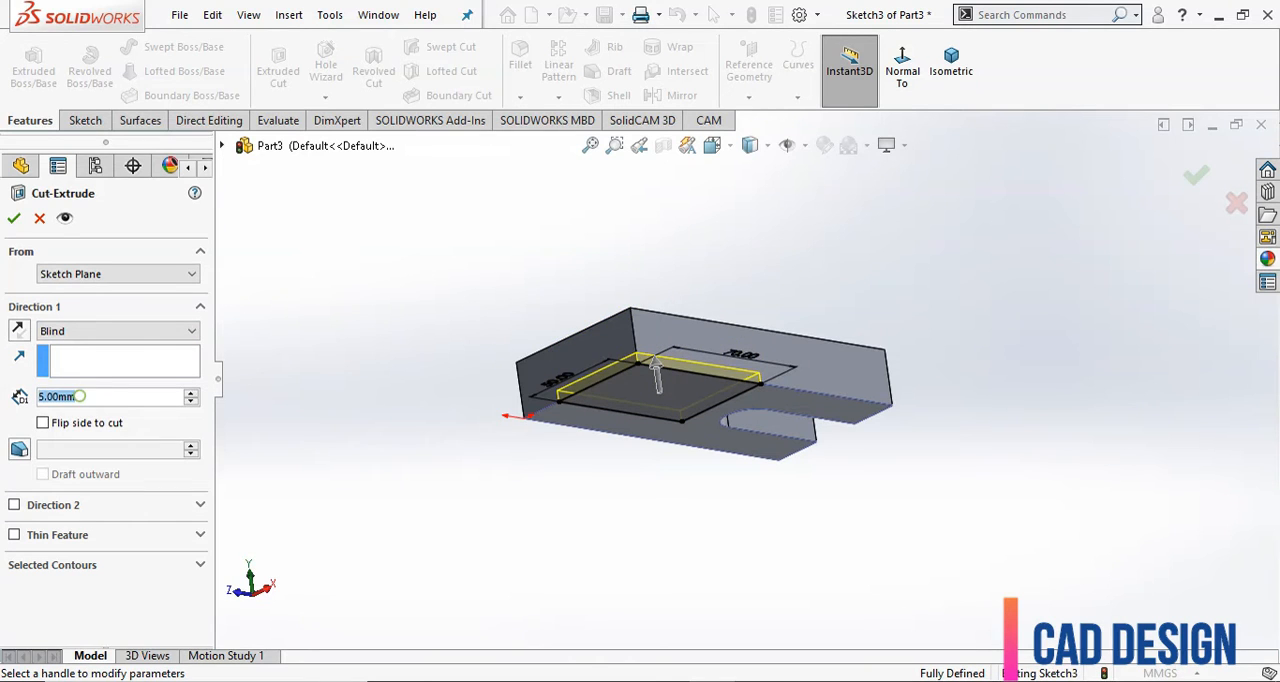
text(5)
key(Return)
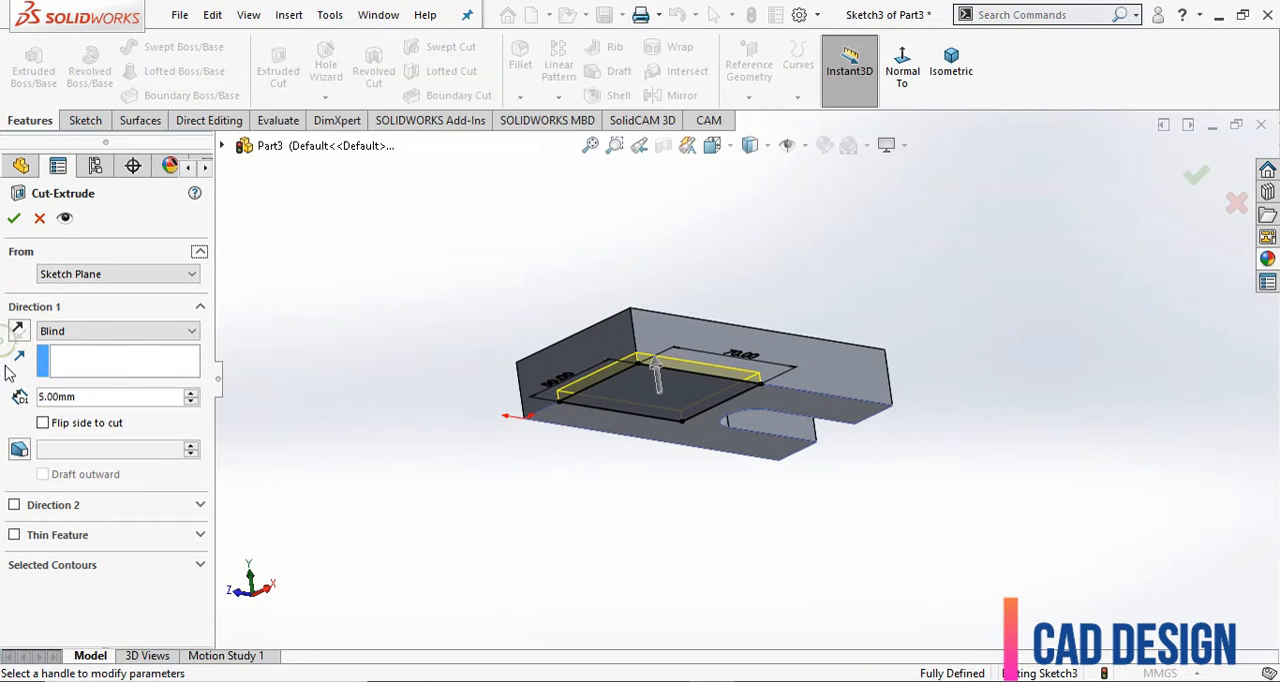
click(16, 218)
Start a sketch on the block's unslotted end face and draw a corner rectangle about 70 × 67 mm upward from its upper-left corner.
middle_drag(437, 320, 441, 344)
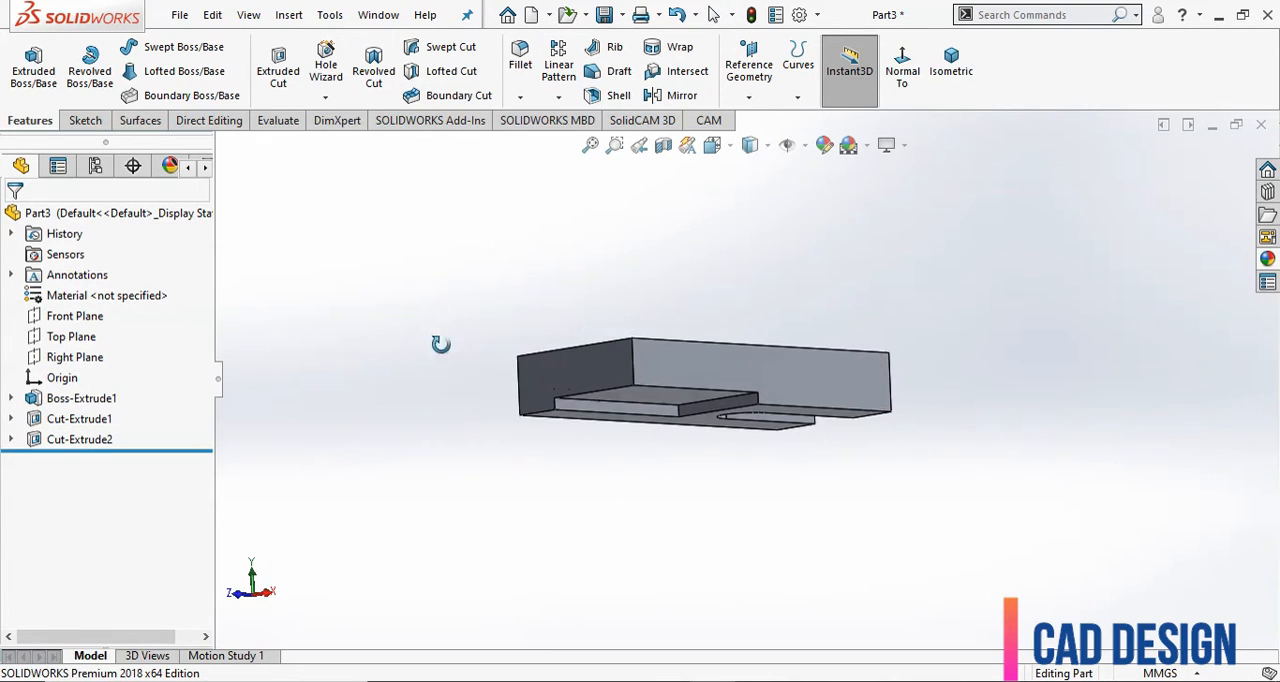
click(572, 372)
middle_drag(424, 411, 462, 426)
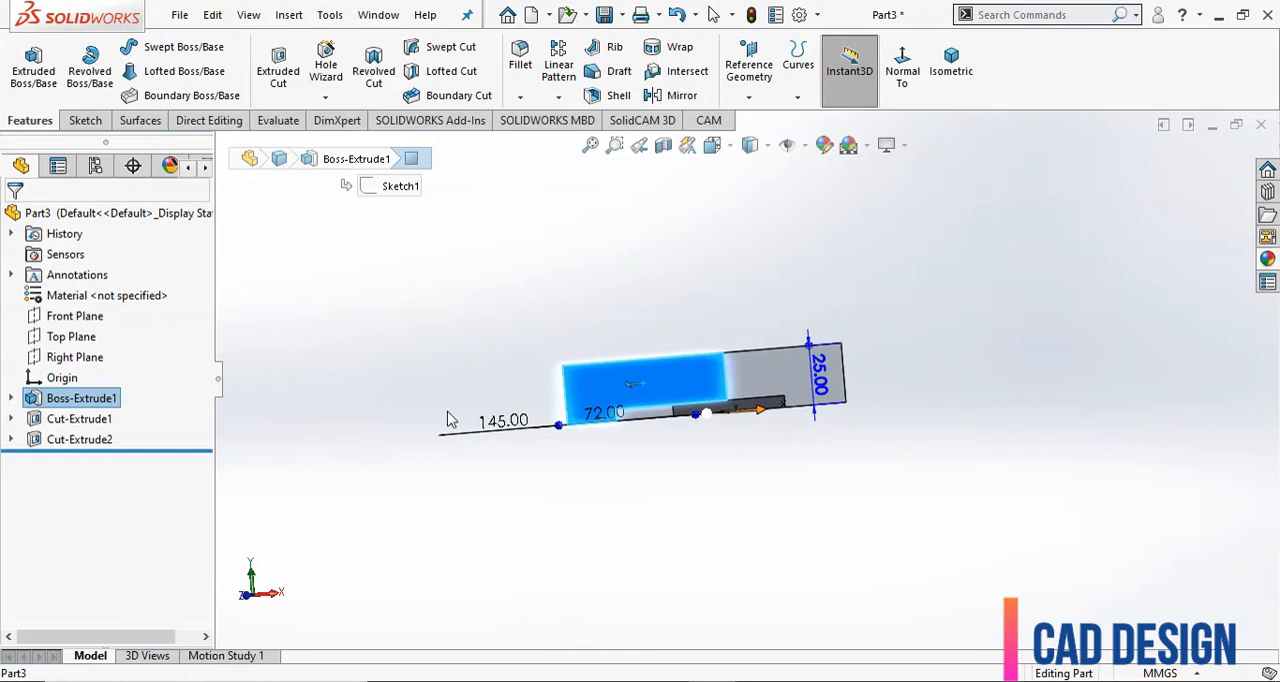
click(90, 124)
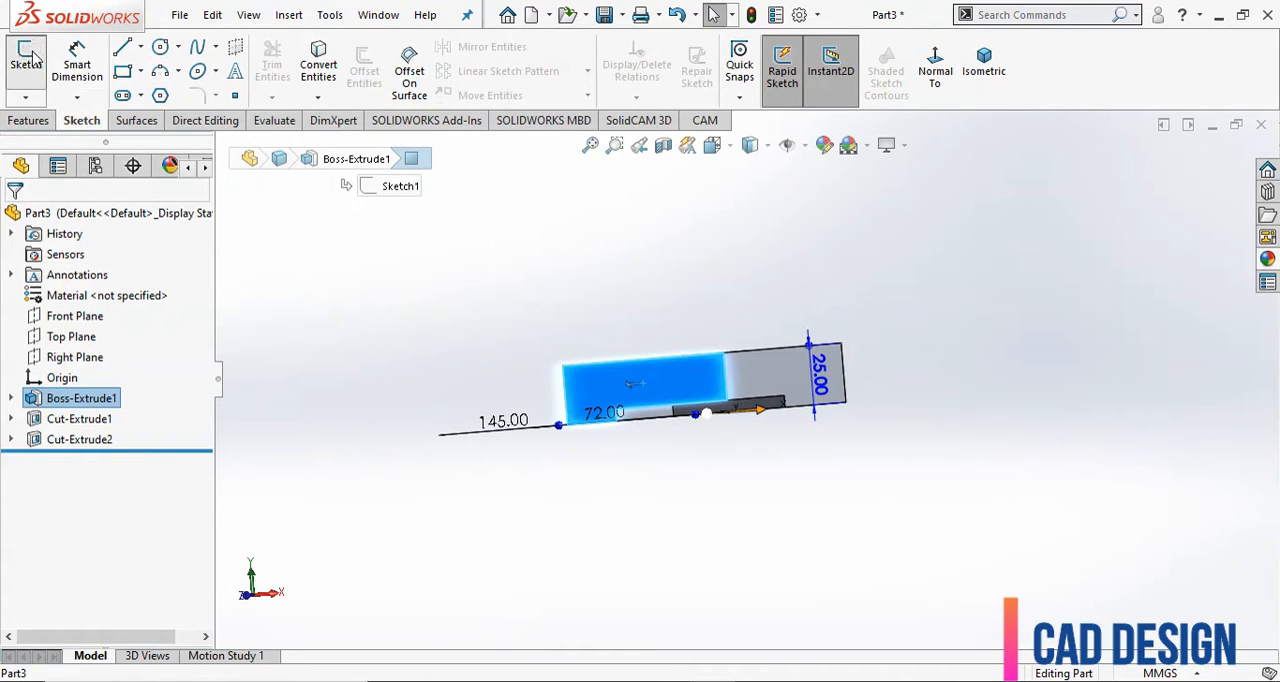
click(26, 60)
scroll(614, 510, up, 3)
scroll(751, 319, down, 3)
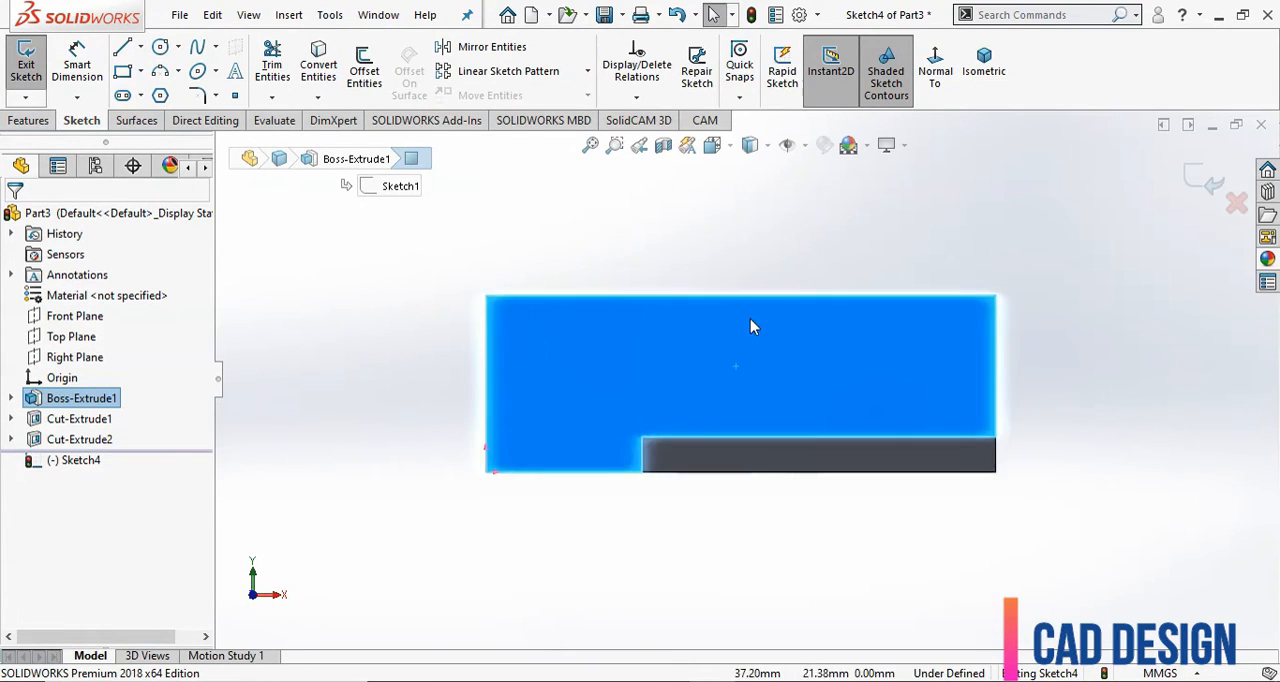
scroll(753, 317, up, 7)
click(805, 228)
scroll(809, 232, down, 1)
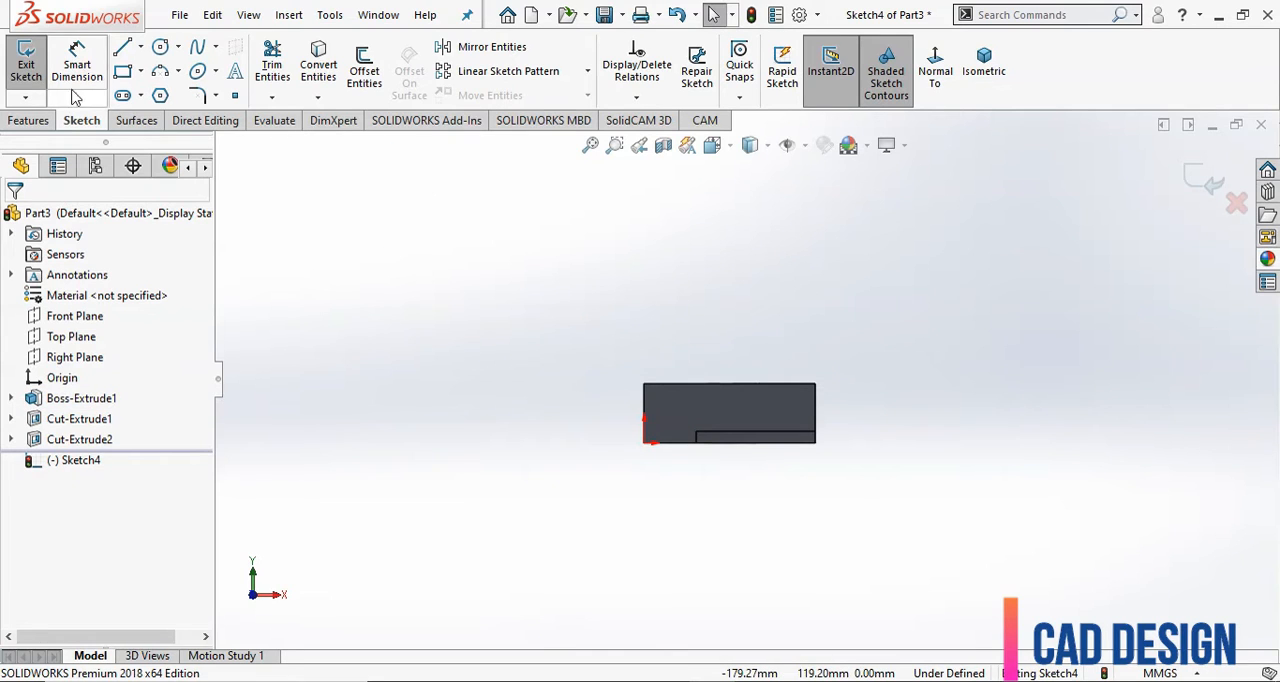
click(121, 74)
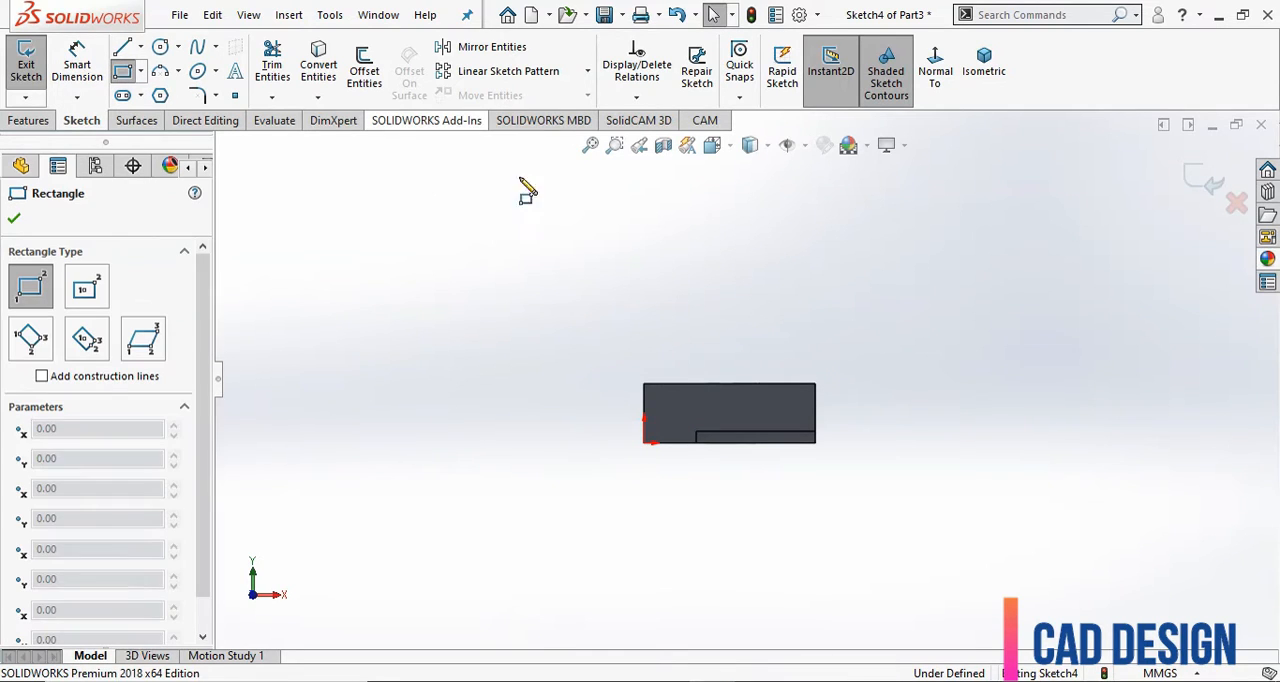
click(644, 385)
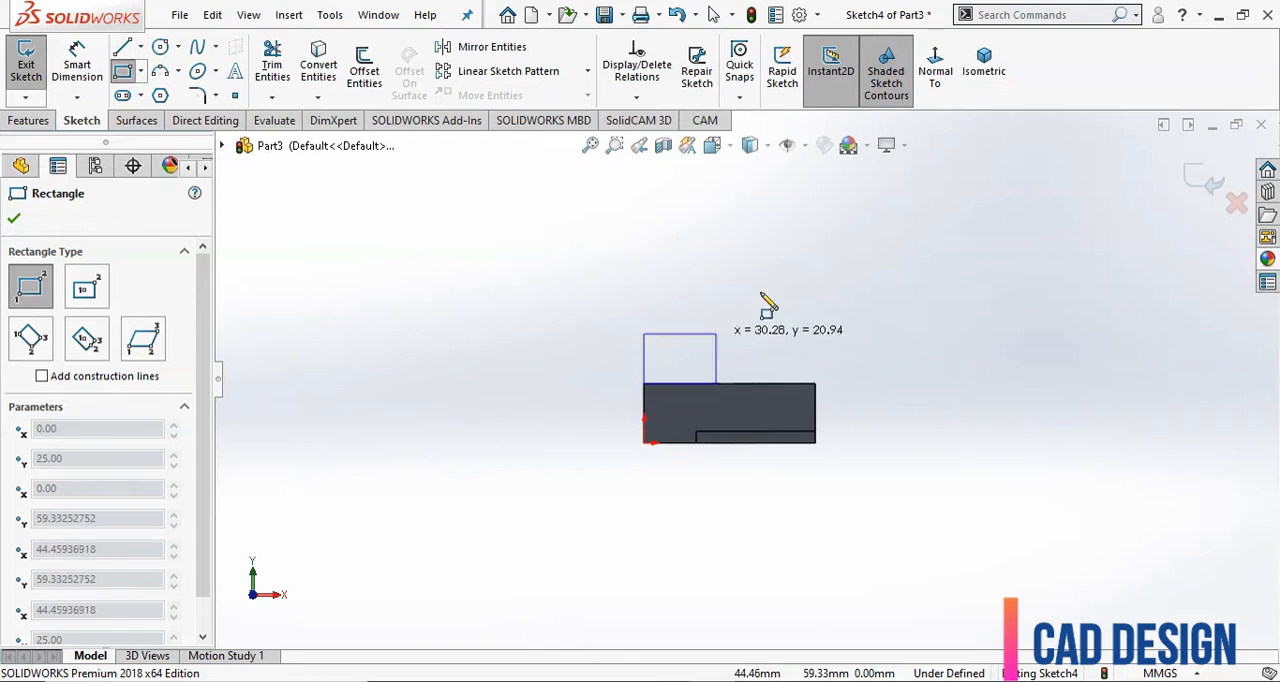
click(812, 226)
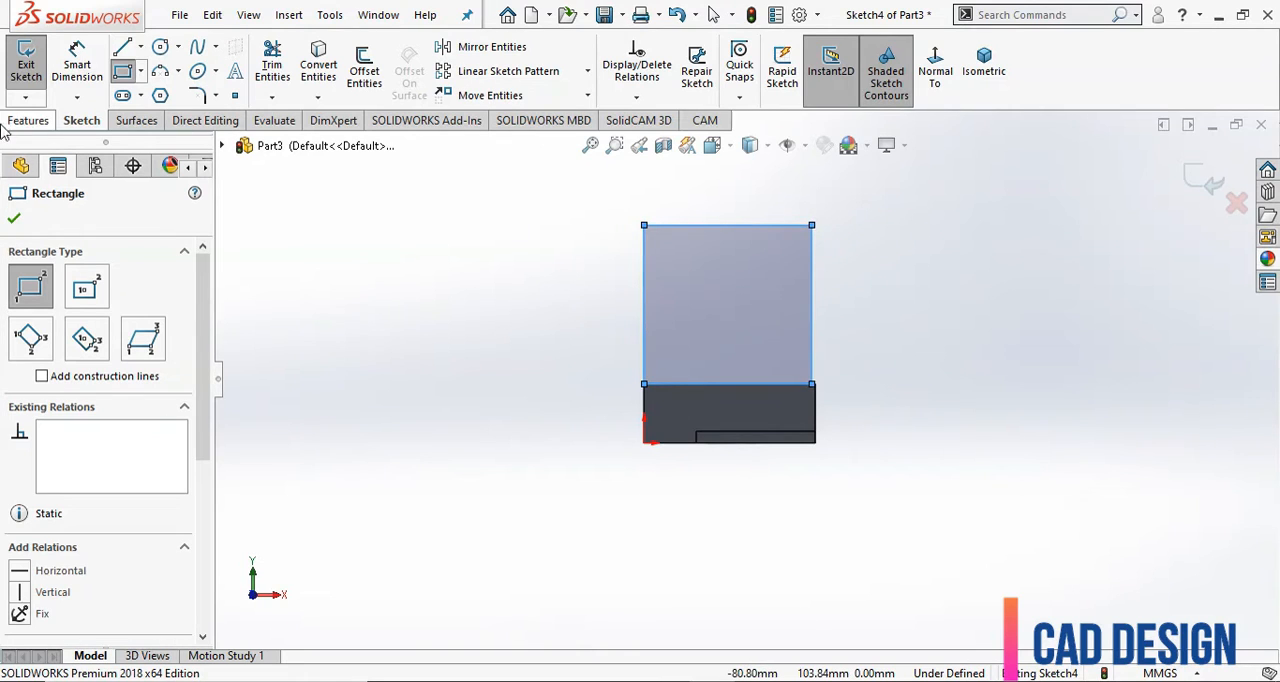
key(Escape)
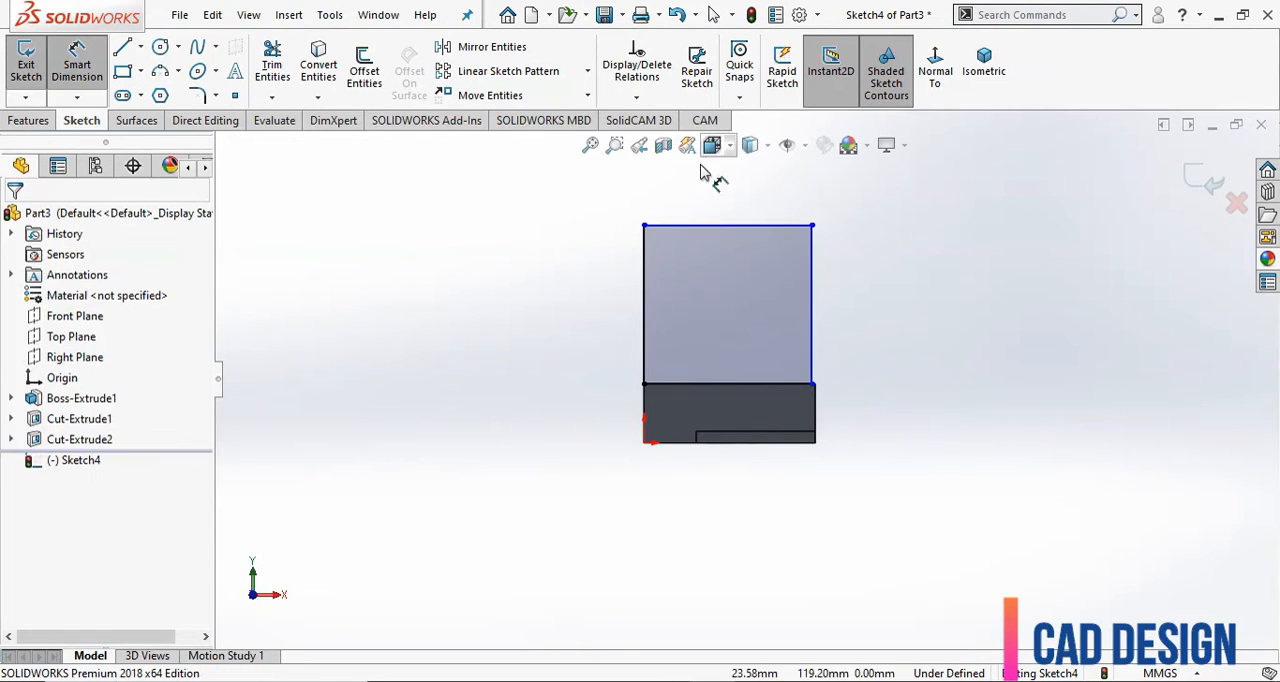
Dimension the rectangle's width at 72 mm and the height of its upper edge above the origin at 90 mm.
click(716, 229)
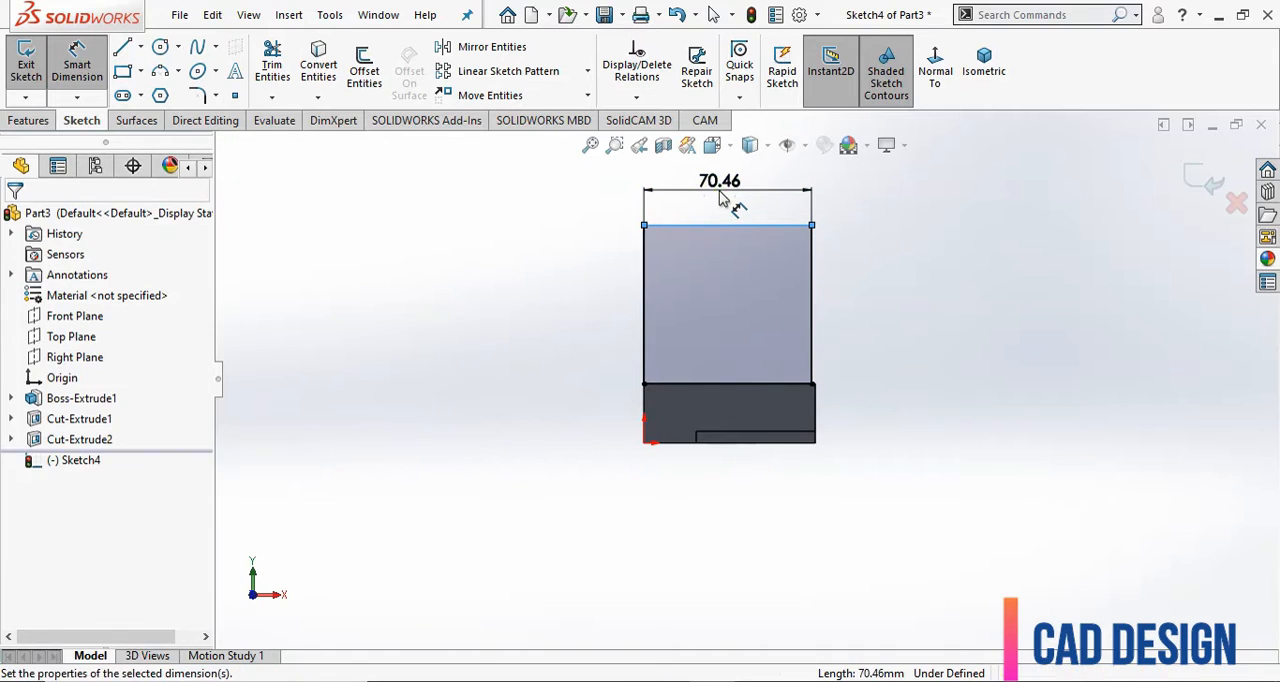
click(722, 197)
text(7)
key(Return)
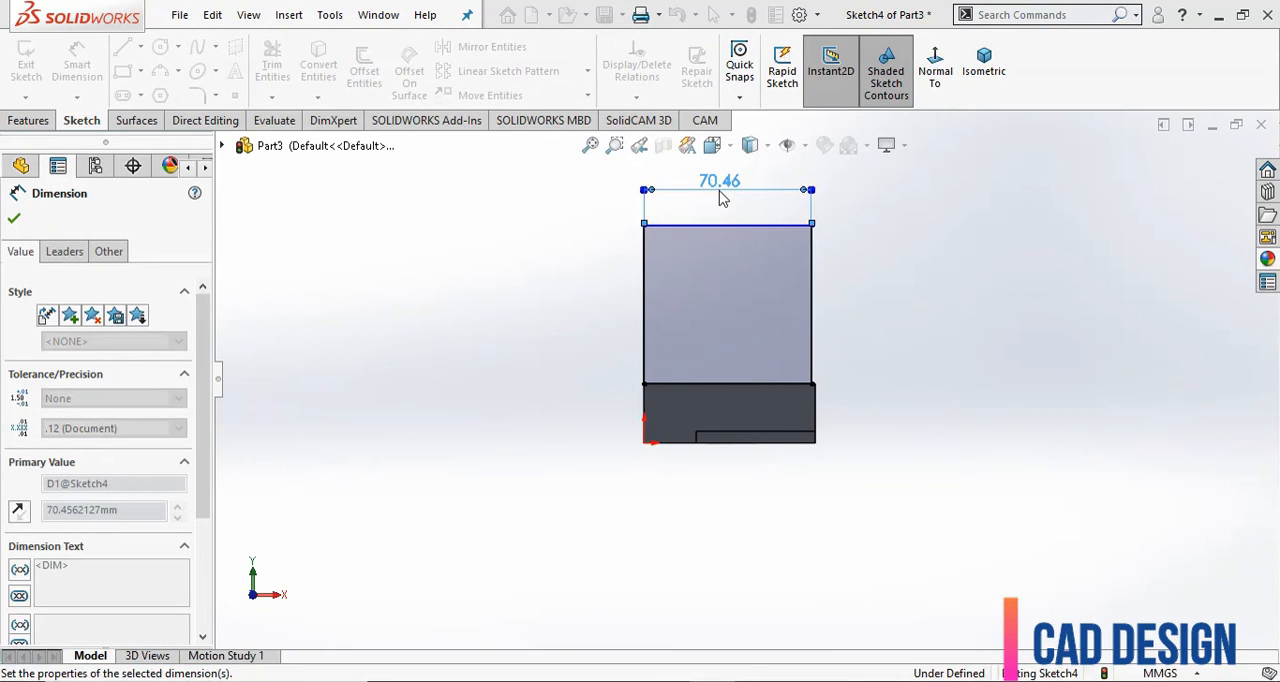
scroll(940, 265, down, 2)
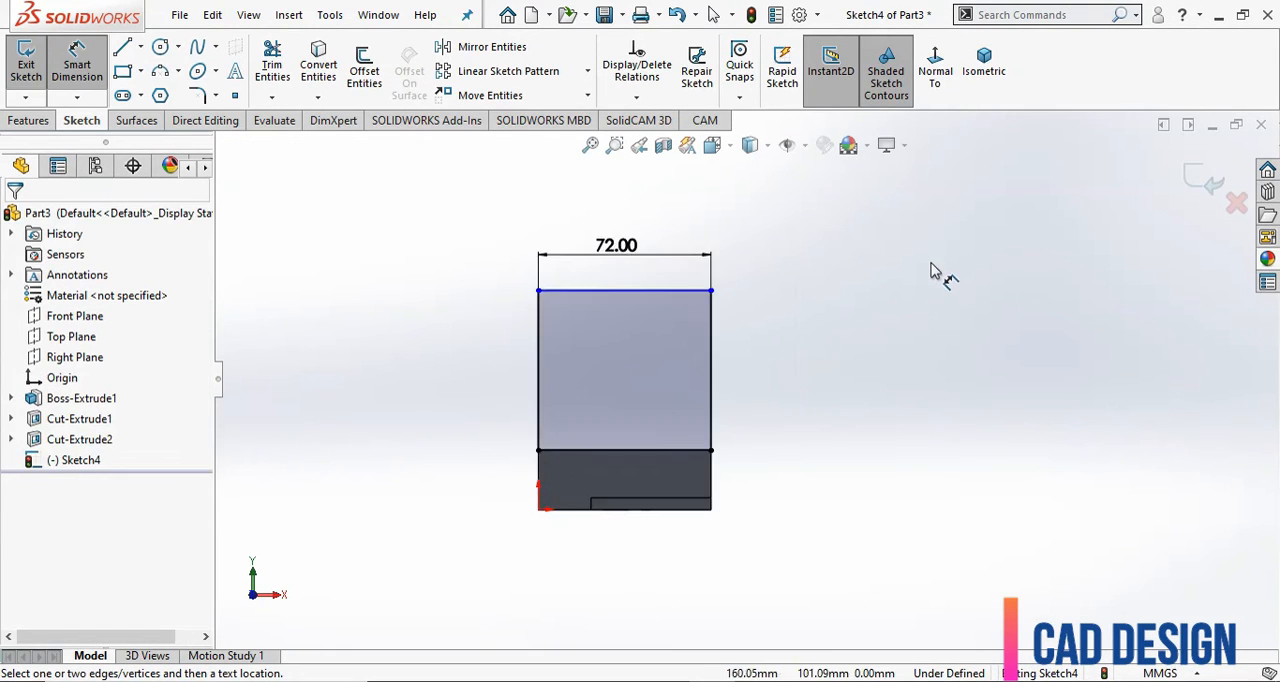
click(624, 292)
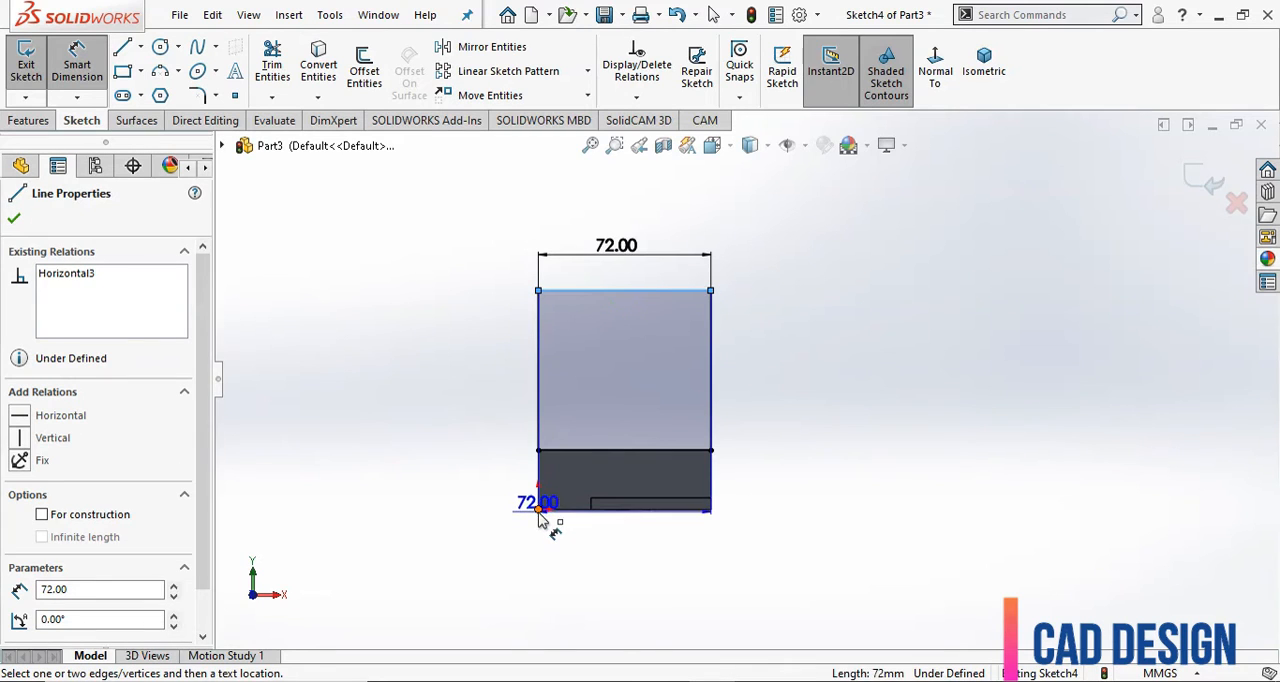
click(538, 508)
click(463, 402)
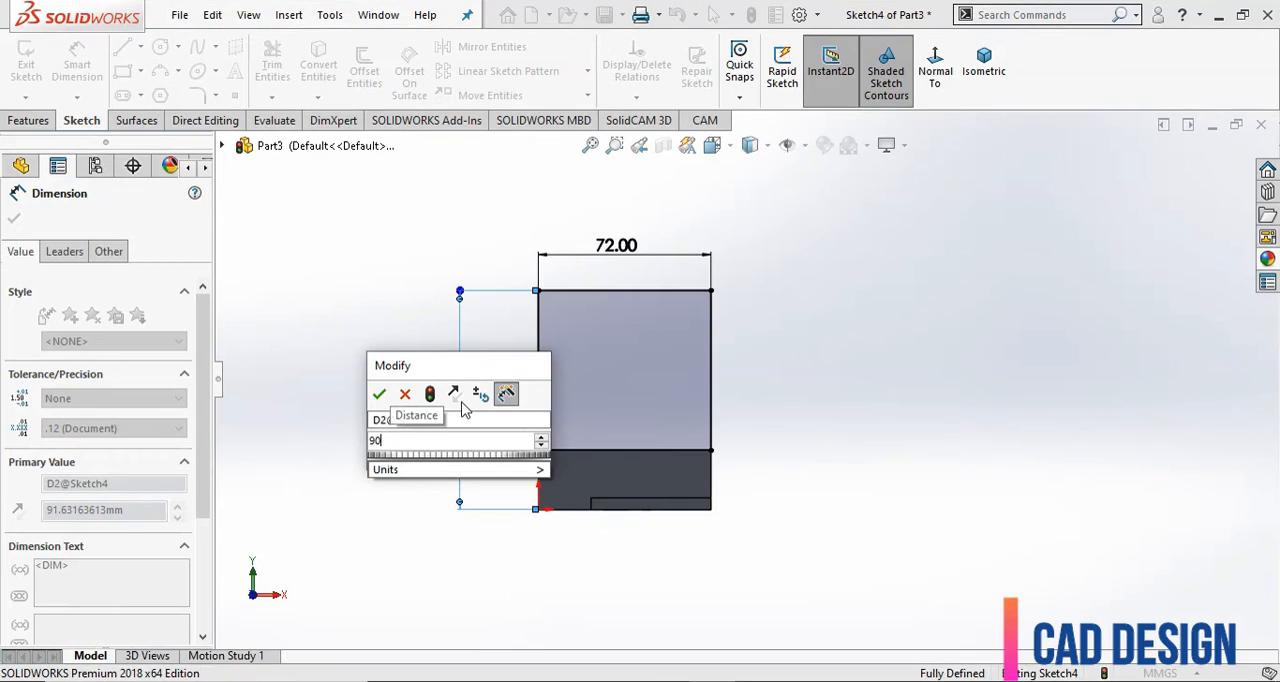
key(Return)
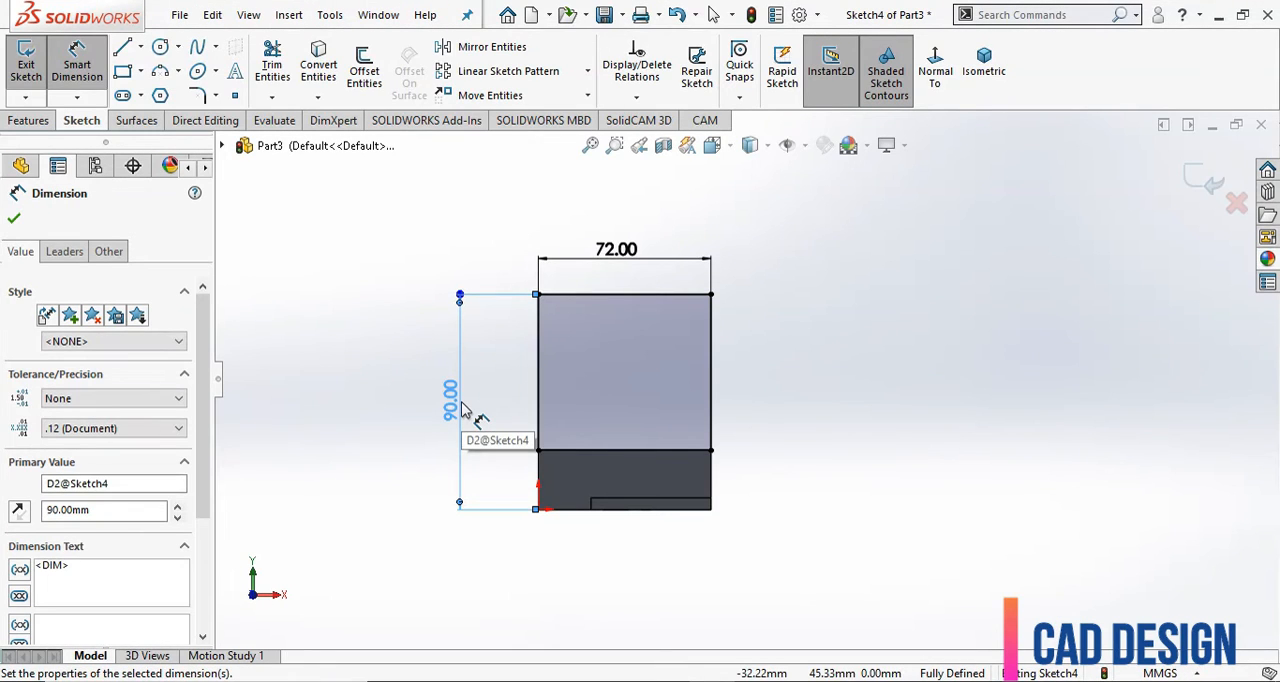
click(13, 221)
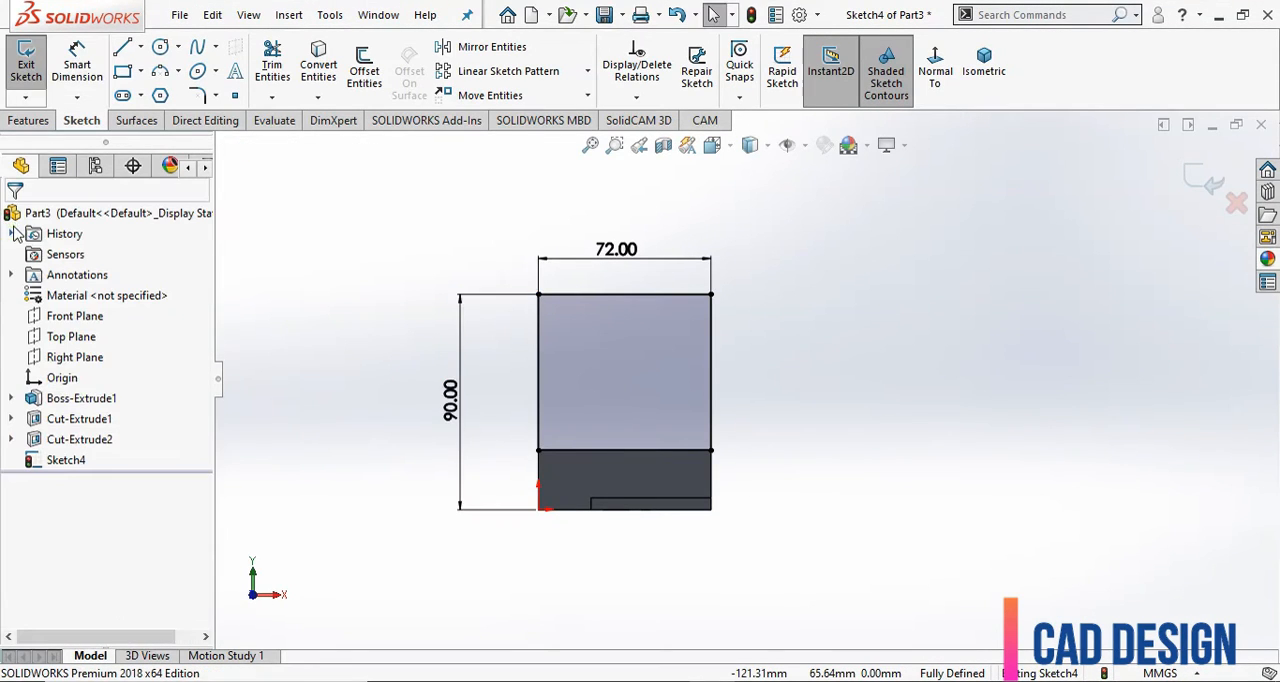
Boss-extrude the rectangle to a blind depth of 25 mm in the reversed direction, over the block.
click(30, 120)
click(33, 64)
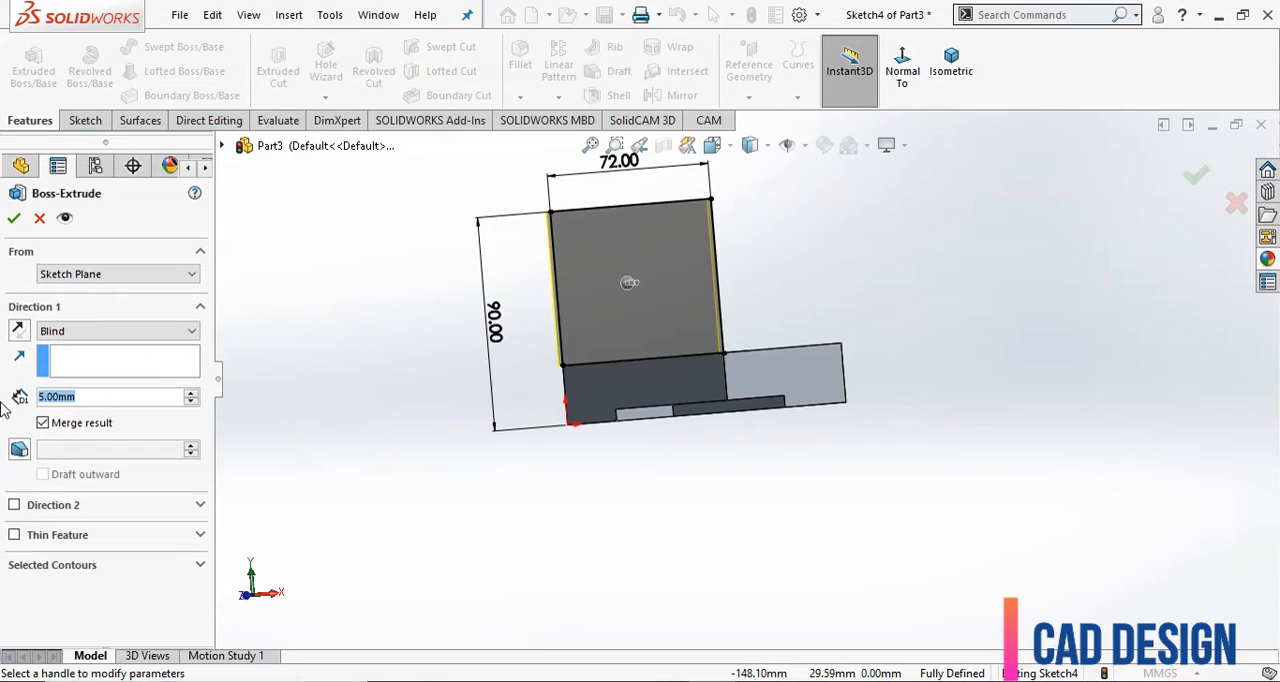
text(25)
key(Return)
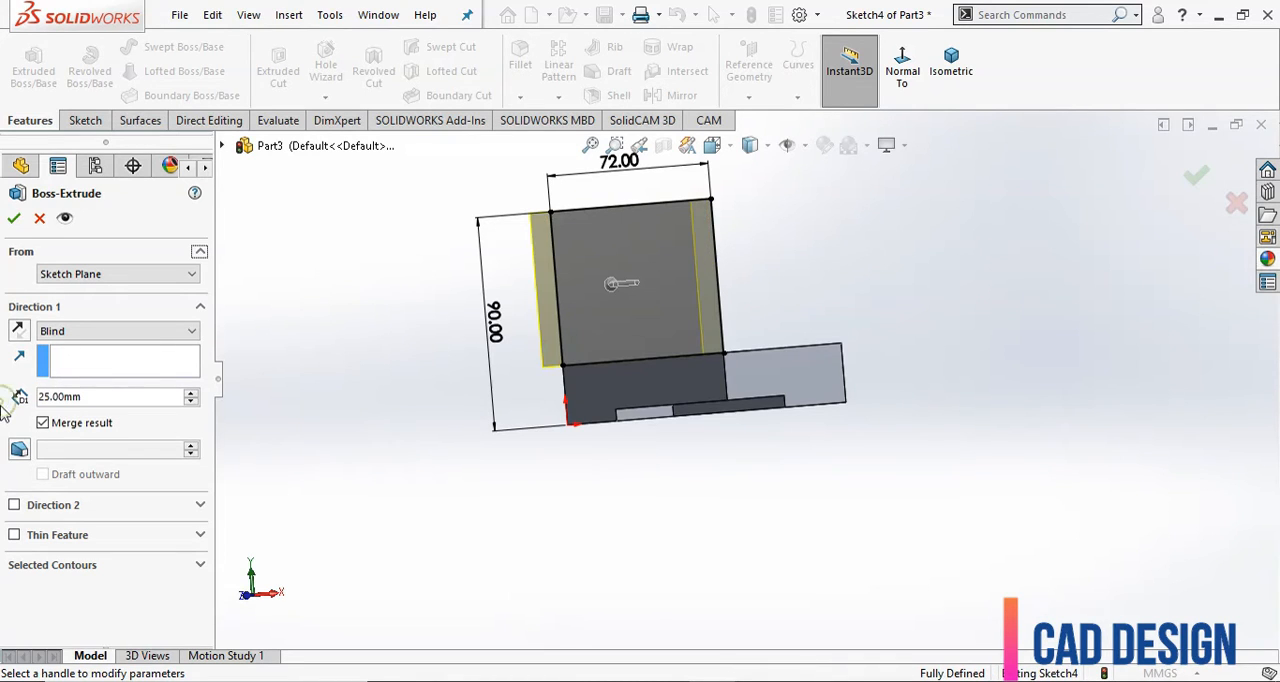
click(14, 334)
middle_drag(338, 470, 311, 478)
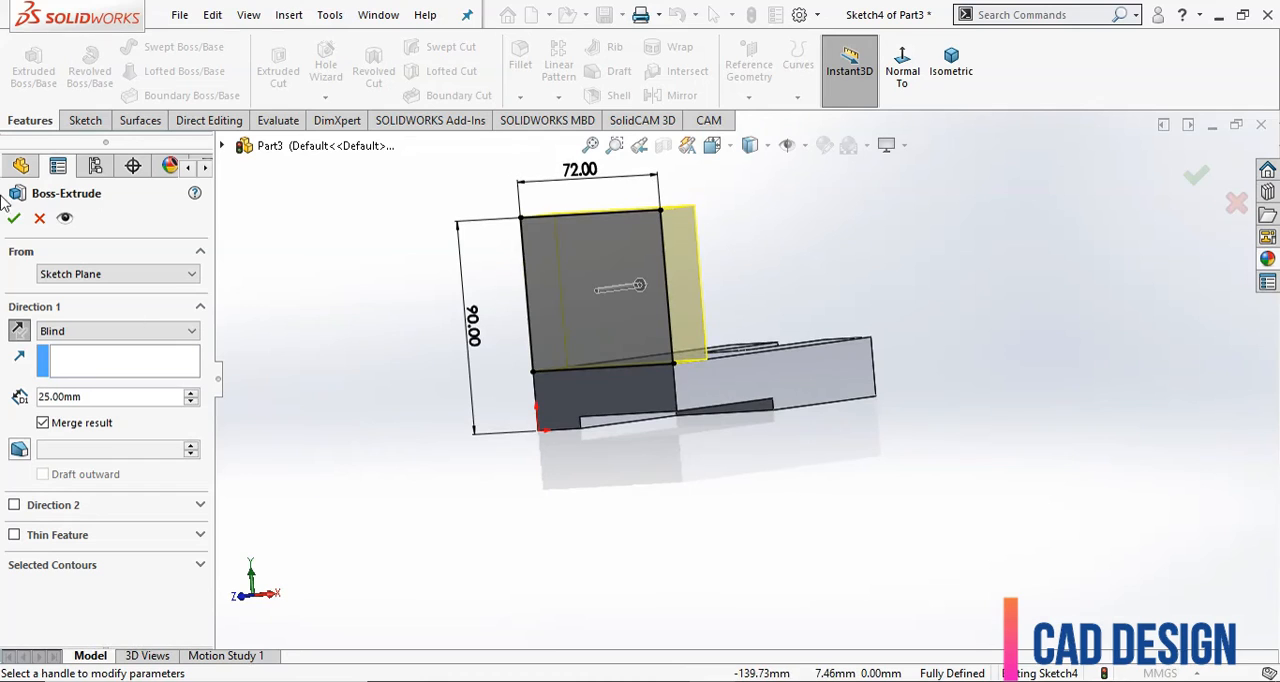
click(14, 219)
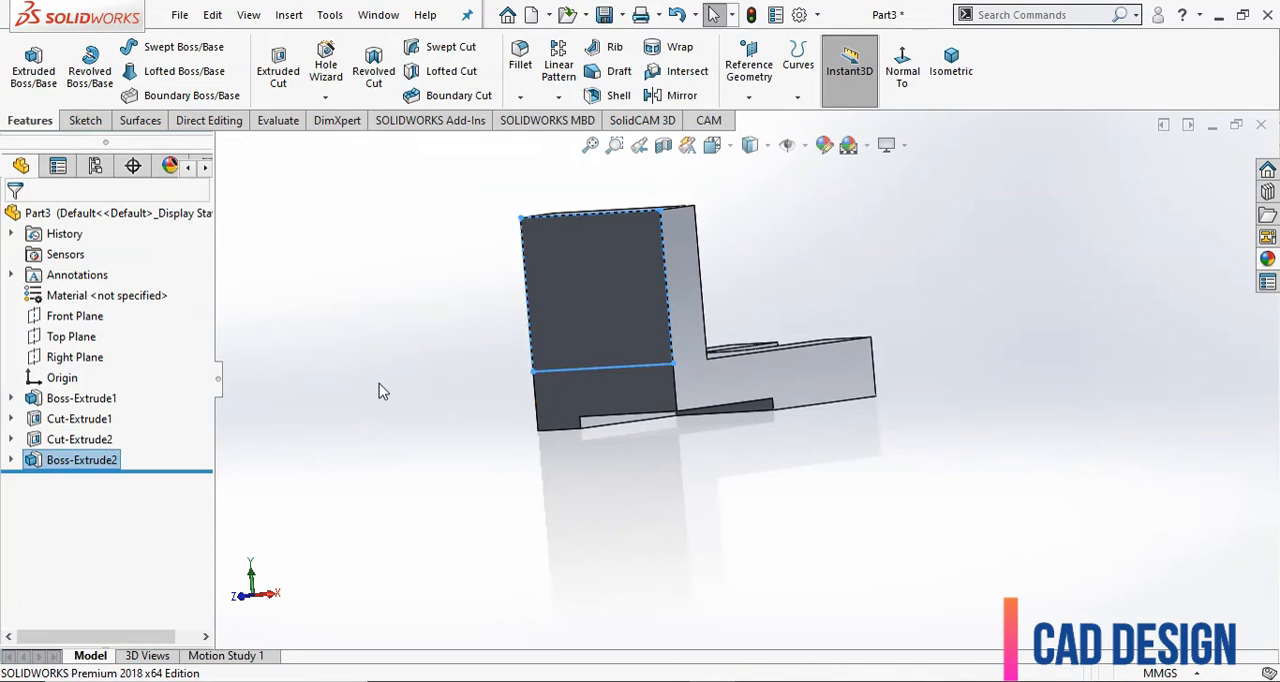
Start a sketch on the upright wall's outer face and draw a vertical centerline from the upper edge's midpoint to the lower edge.
middle_drag(420, 380, 694, 303)
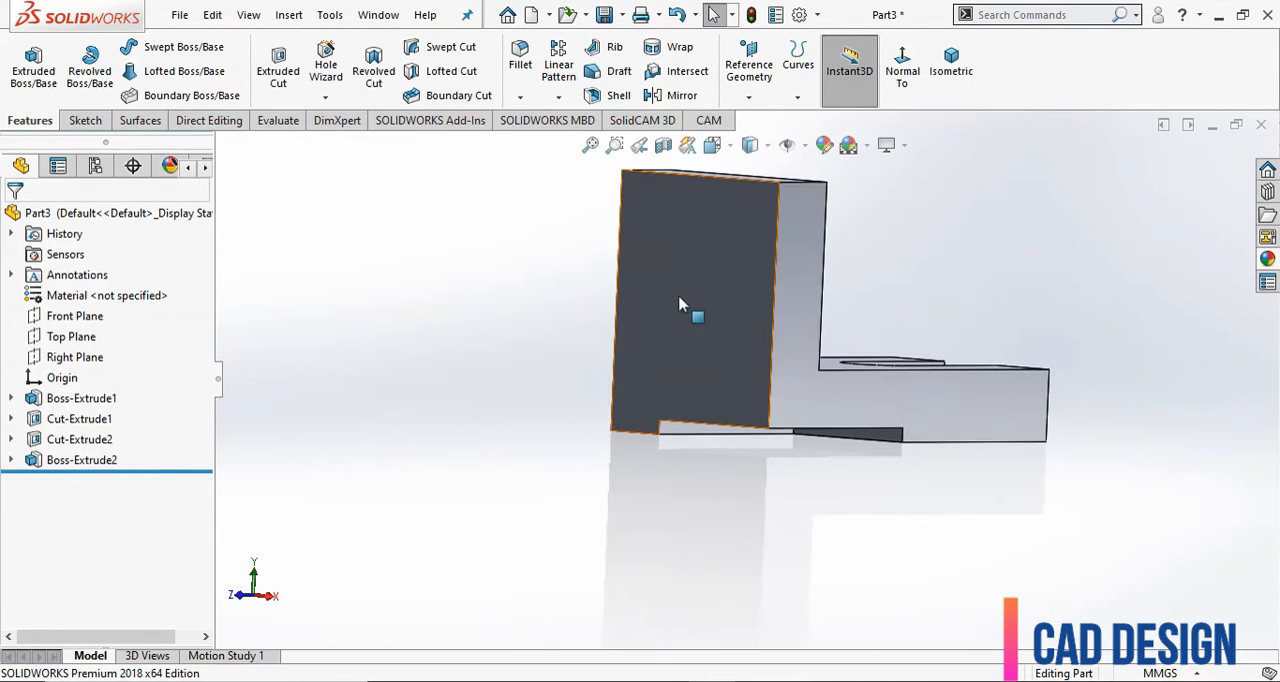
click(703, 292)
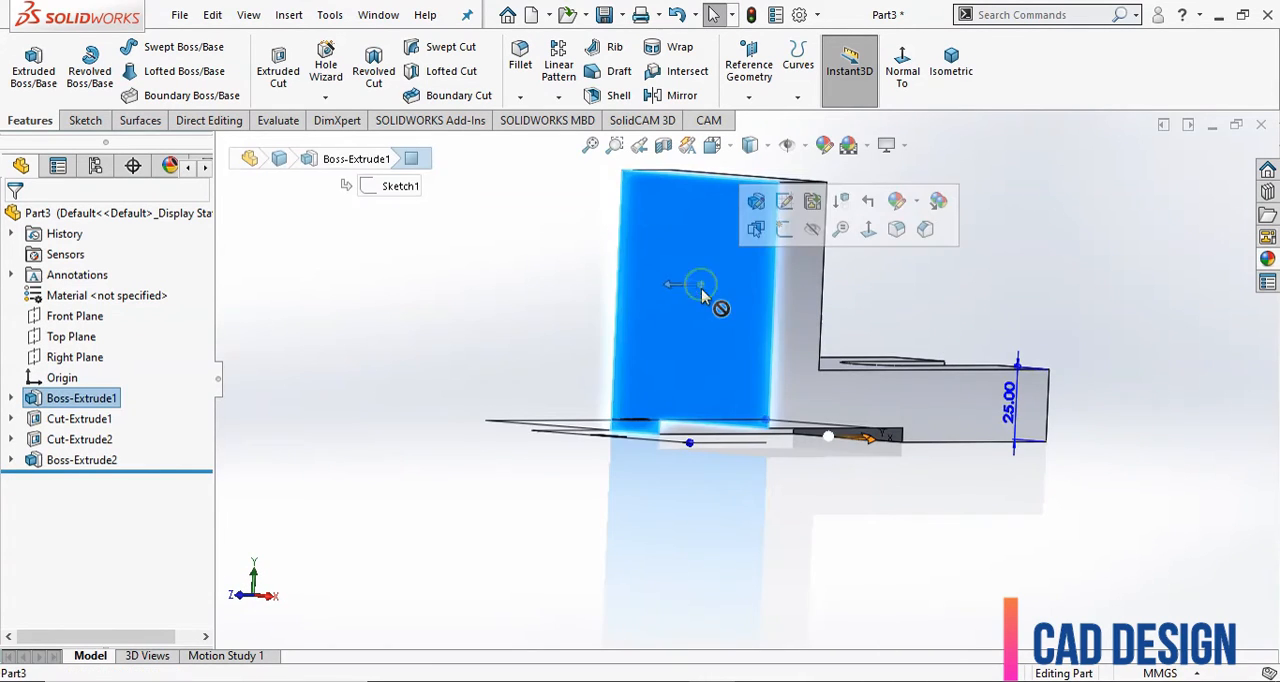
click(784, 231)
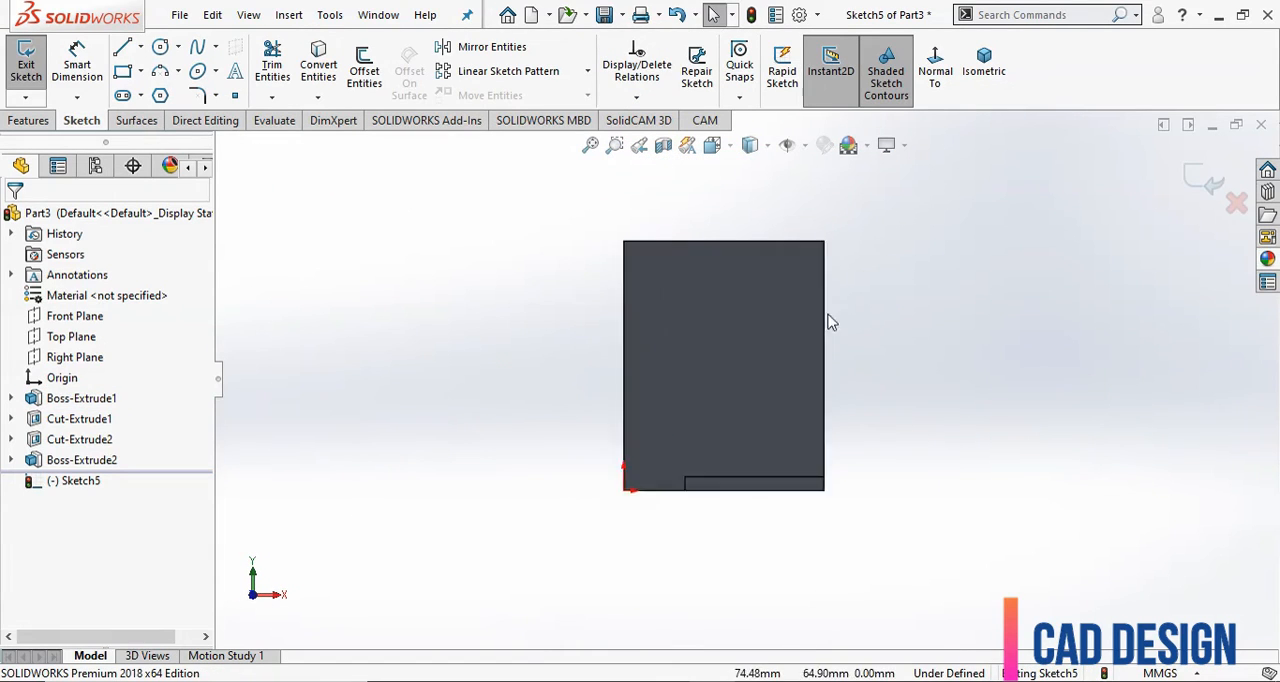
scroll(829, 316, down, 2)
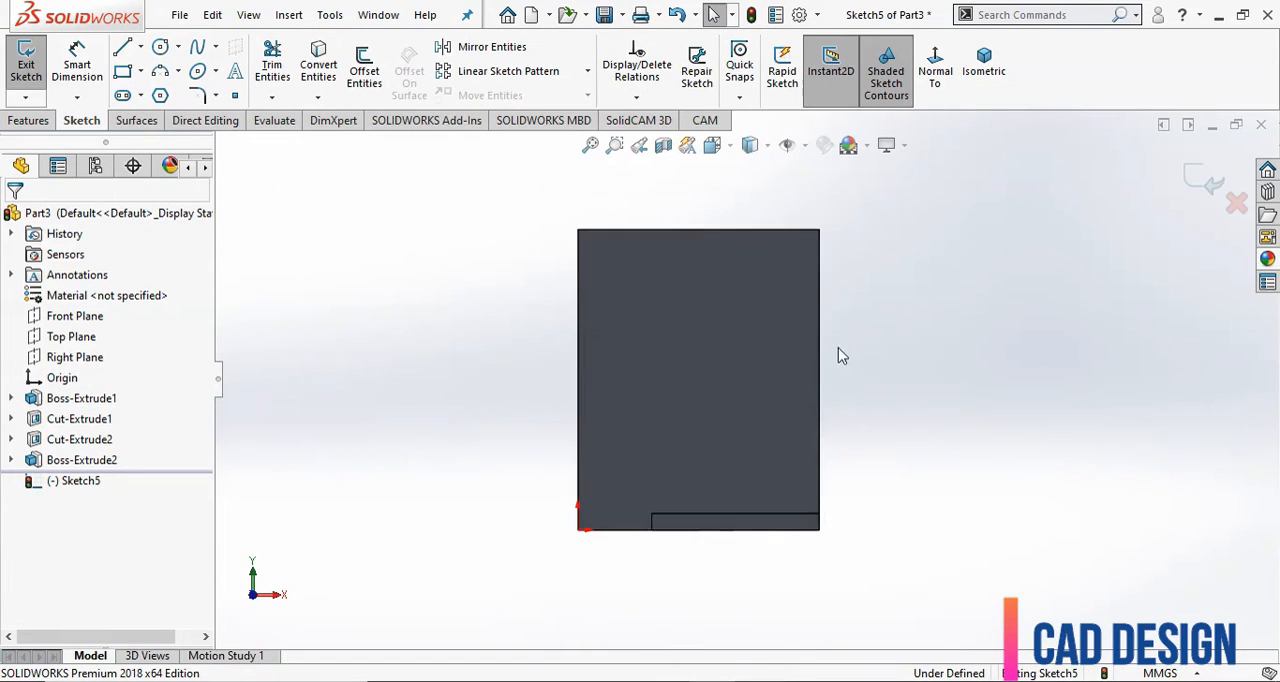
click(163, 49)
click(138, 47)
click(160, 90)
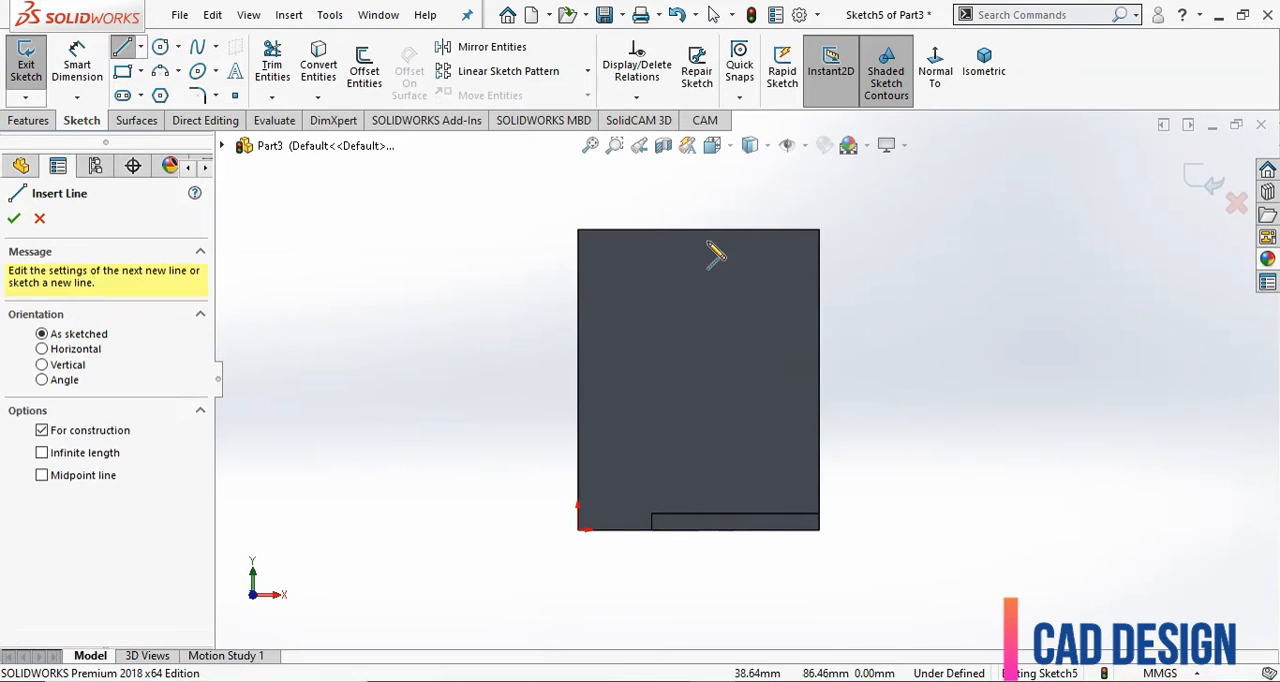
click(698, 230)
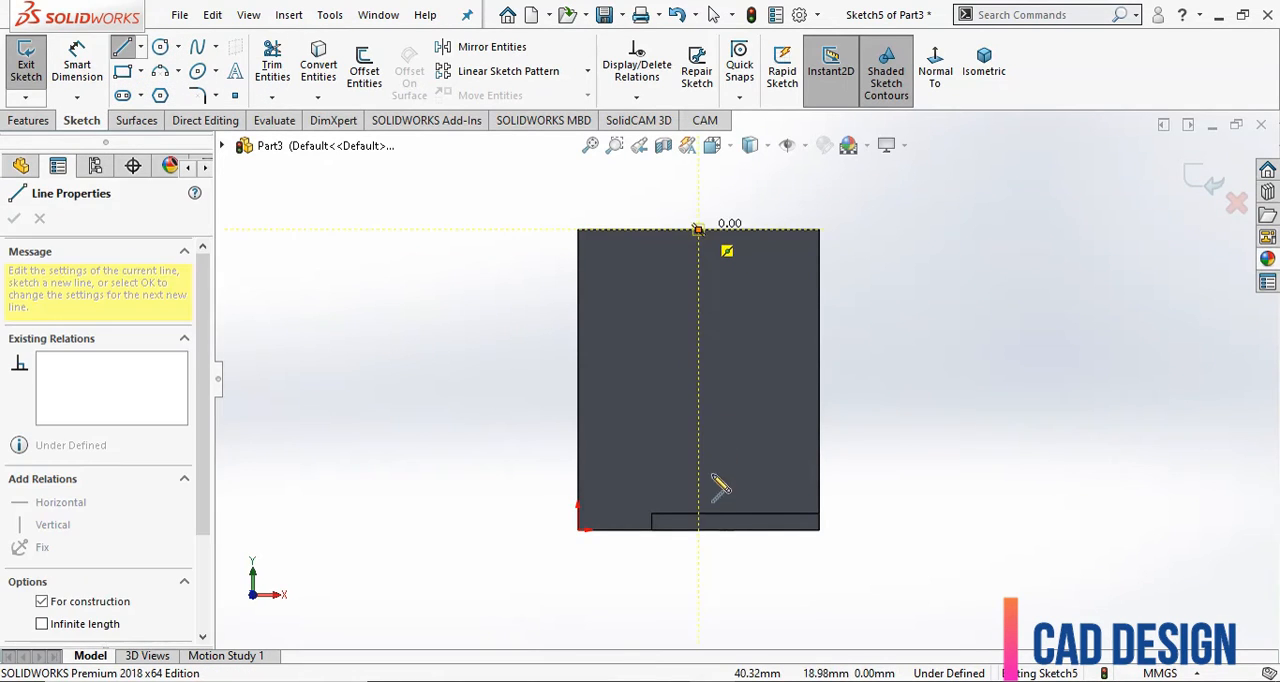
click(699, 530)
right_click(962, 240)
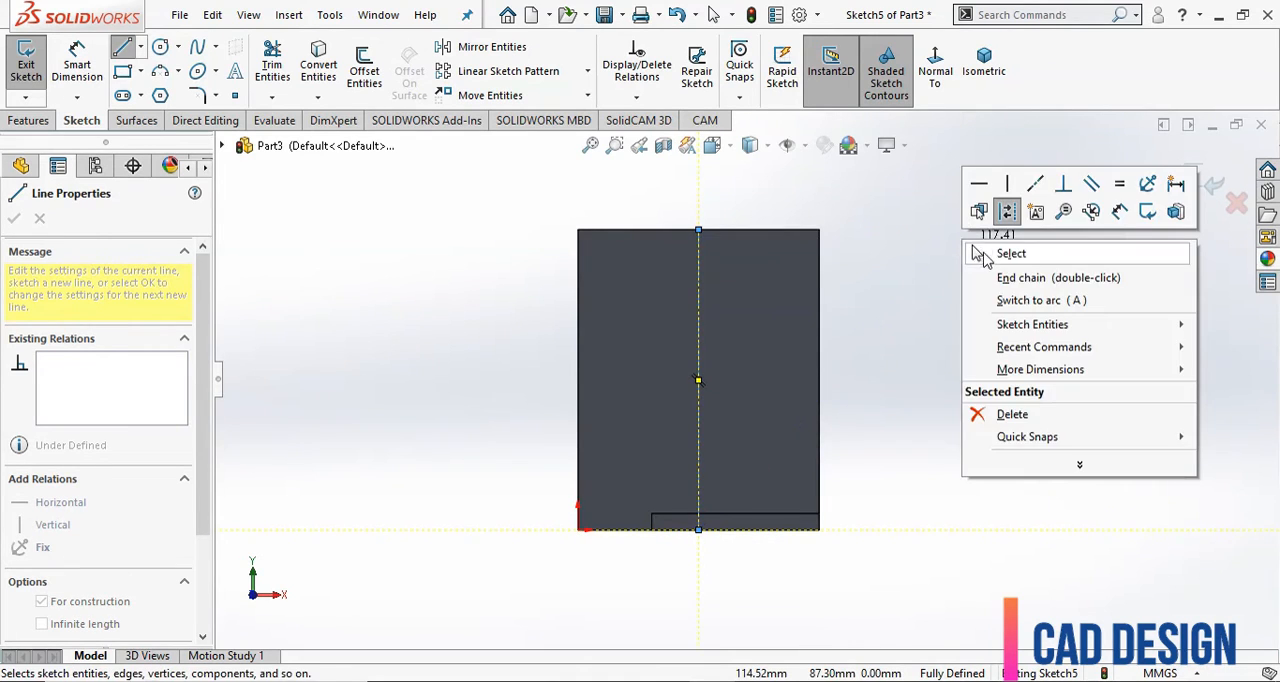
click(975, 252)
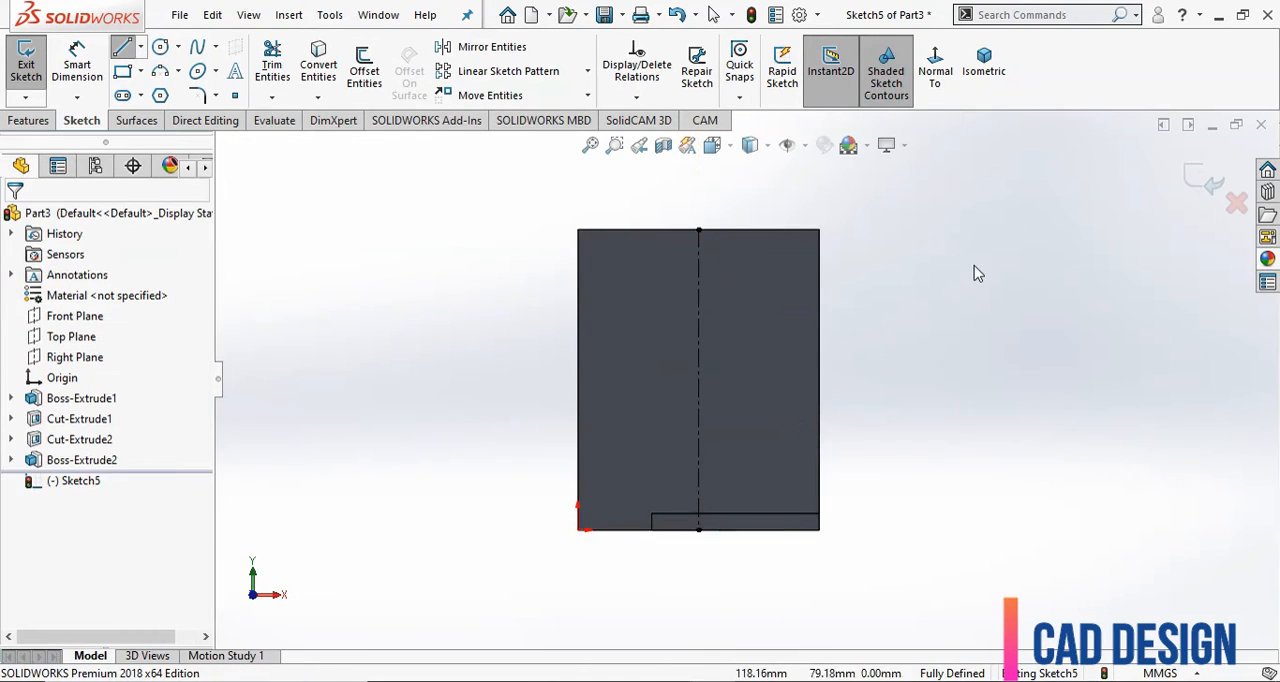
Draw two concentric circles centered on the centerline about 47 mm above the lower edge, the outer one about 61 mm in diameter.
click(160, 49)
click(698, 374)
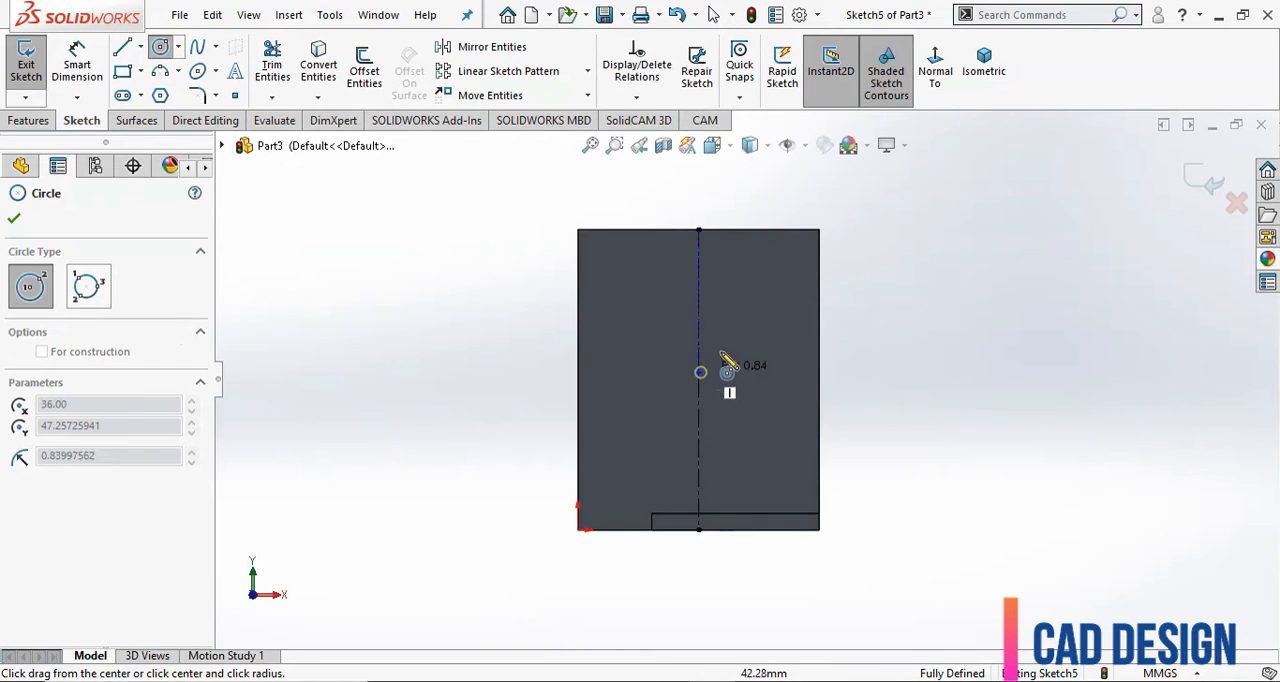
click(757, 337)
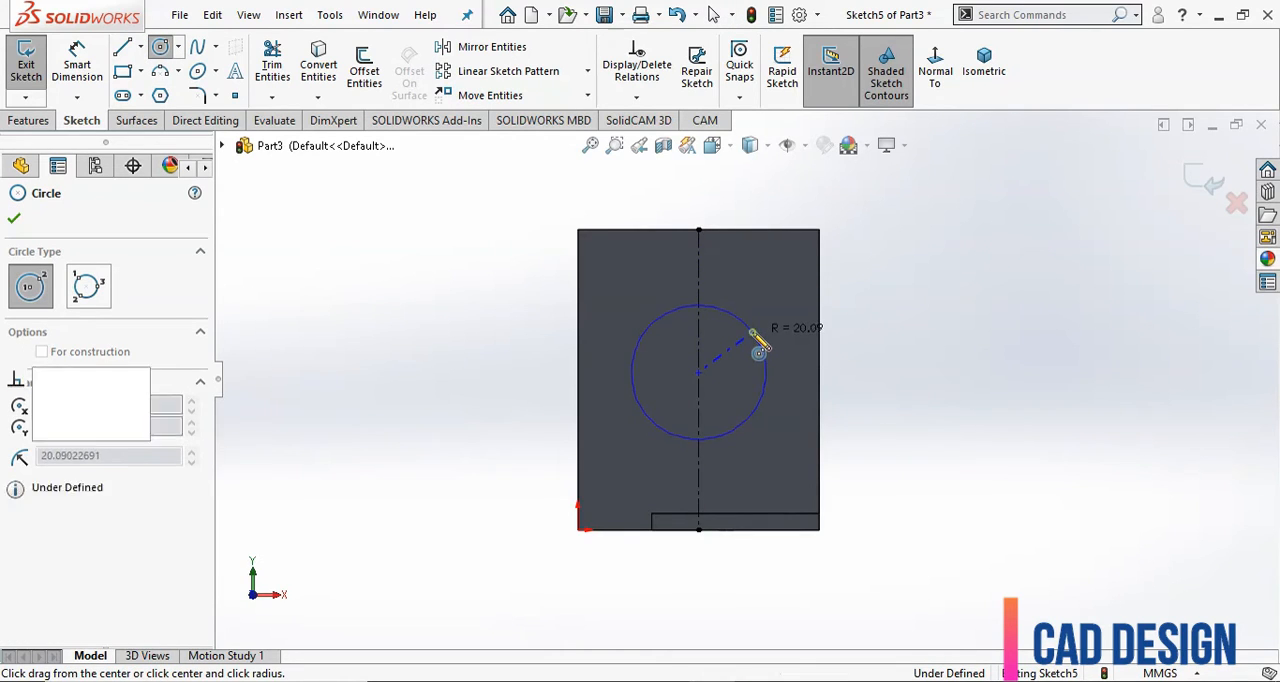
click(698, 373)
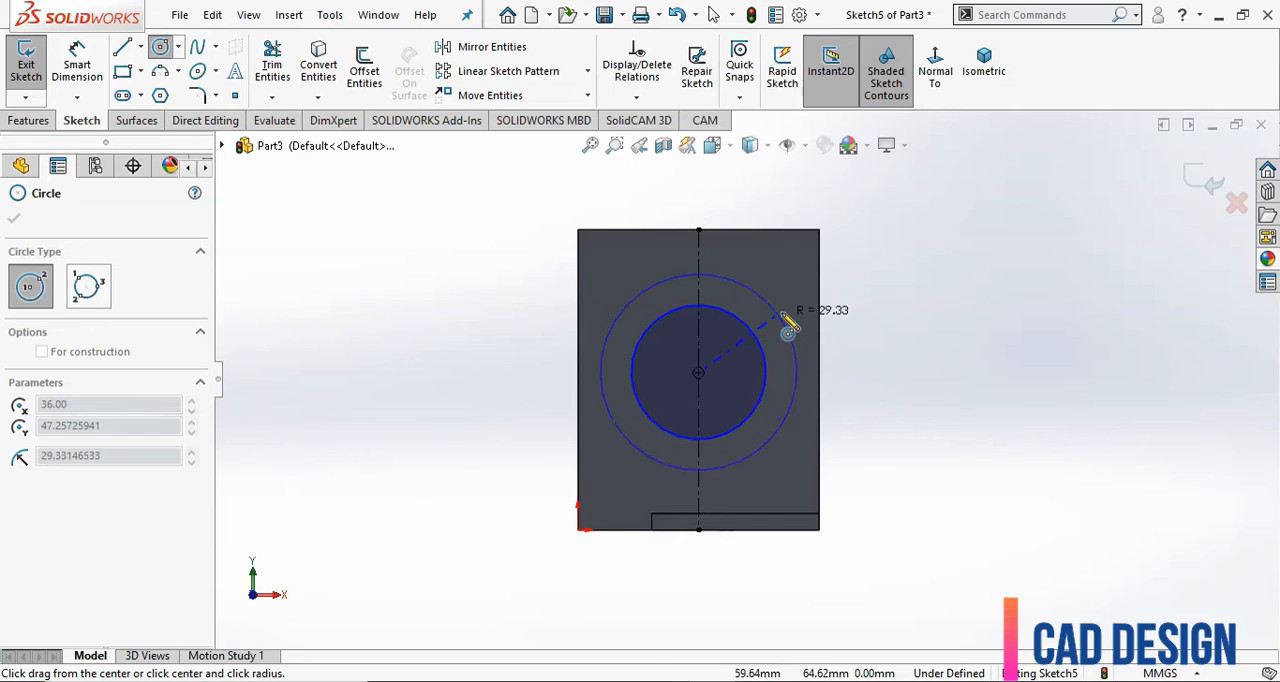
click(775, 306)
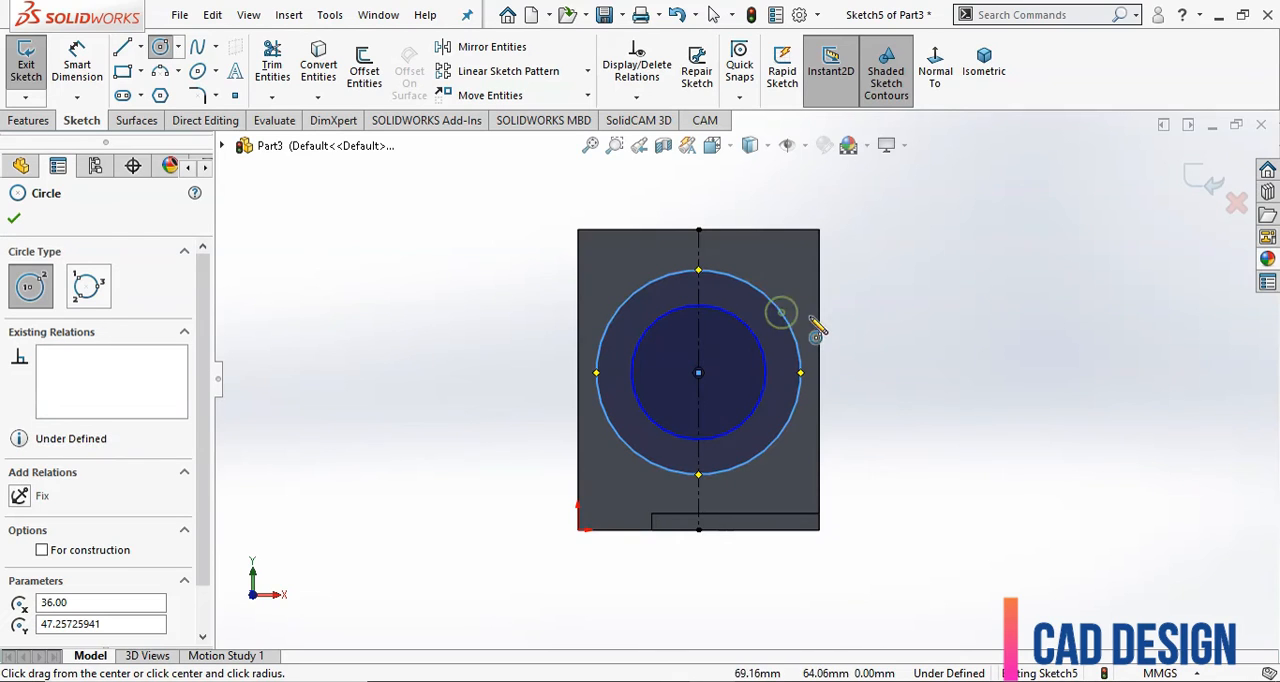
Dimension the outer circle's diameter at 60 mm.
click(77, 62)
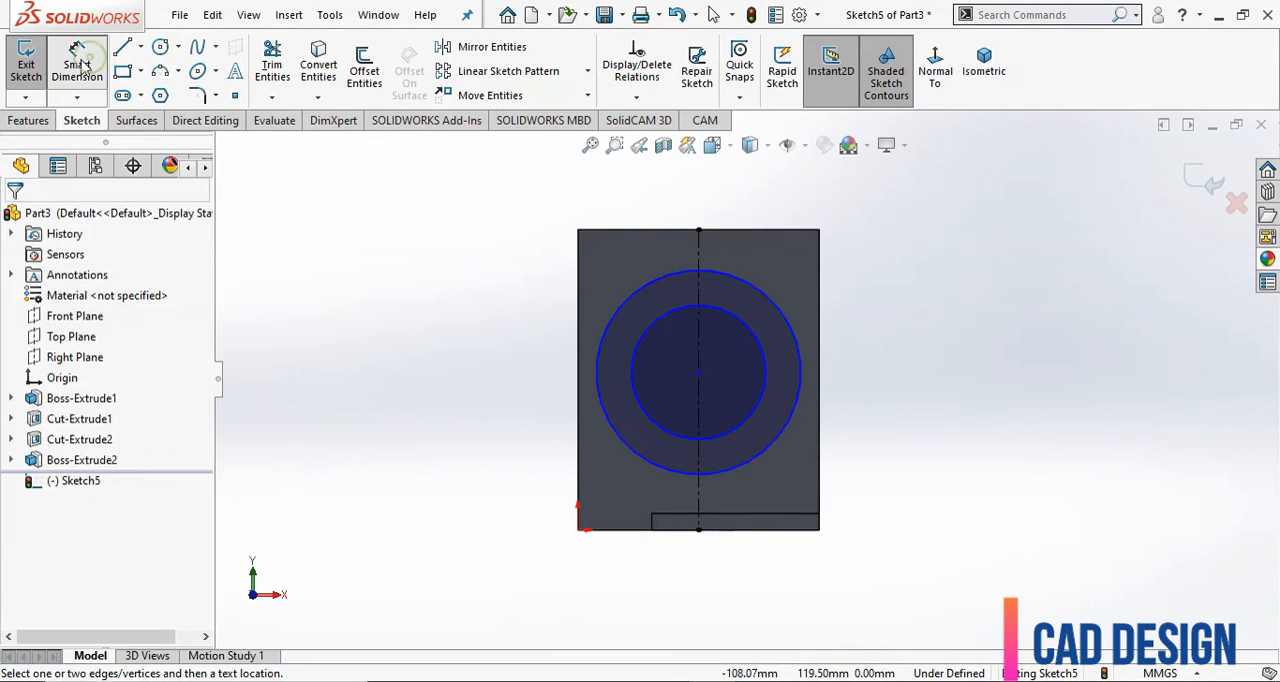
click(791, 408)
click(957, 394)
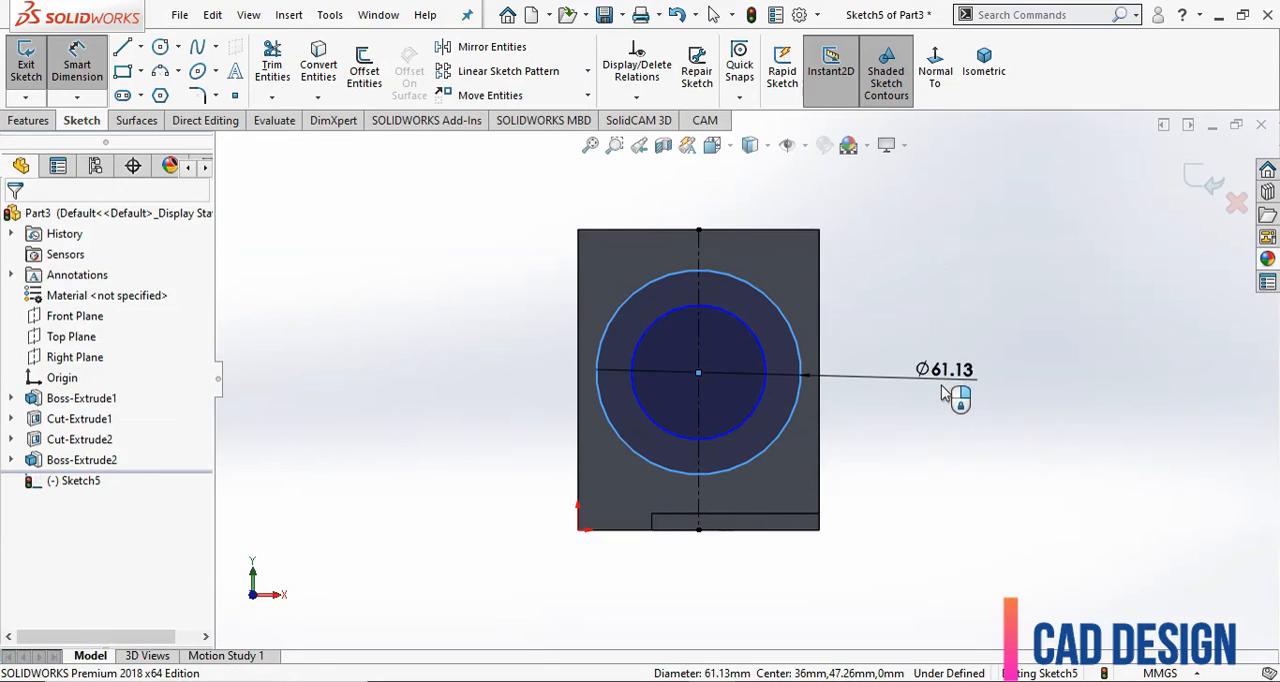
click(943, 394)
text(60)
key(Return)
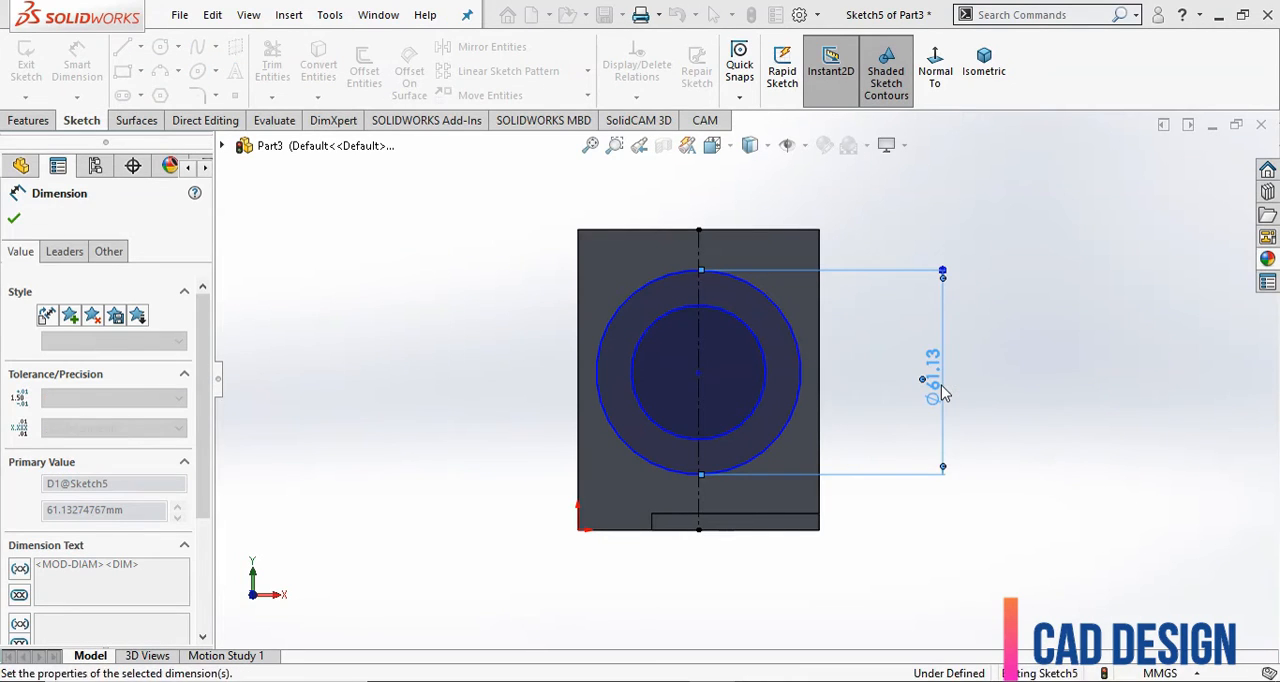
Dimension the inner circle's diameter at 24 mm.
click(762, 408)
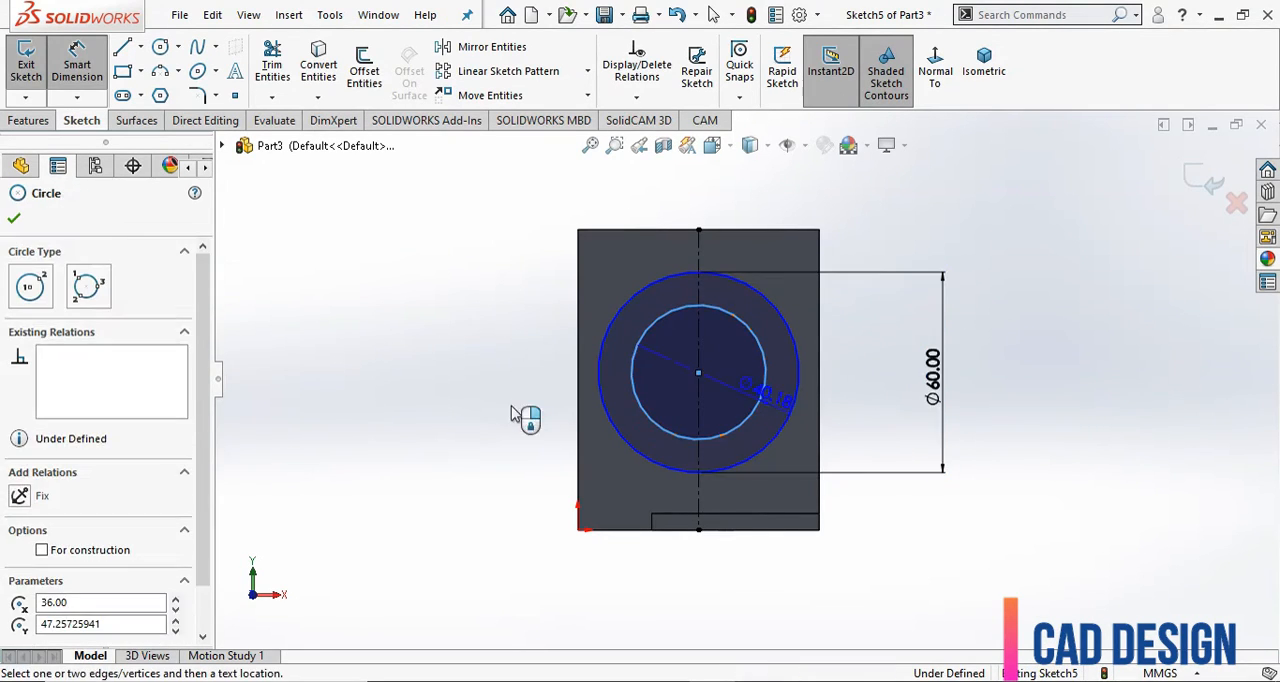
click(487, 410)
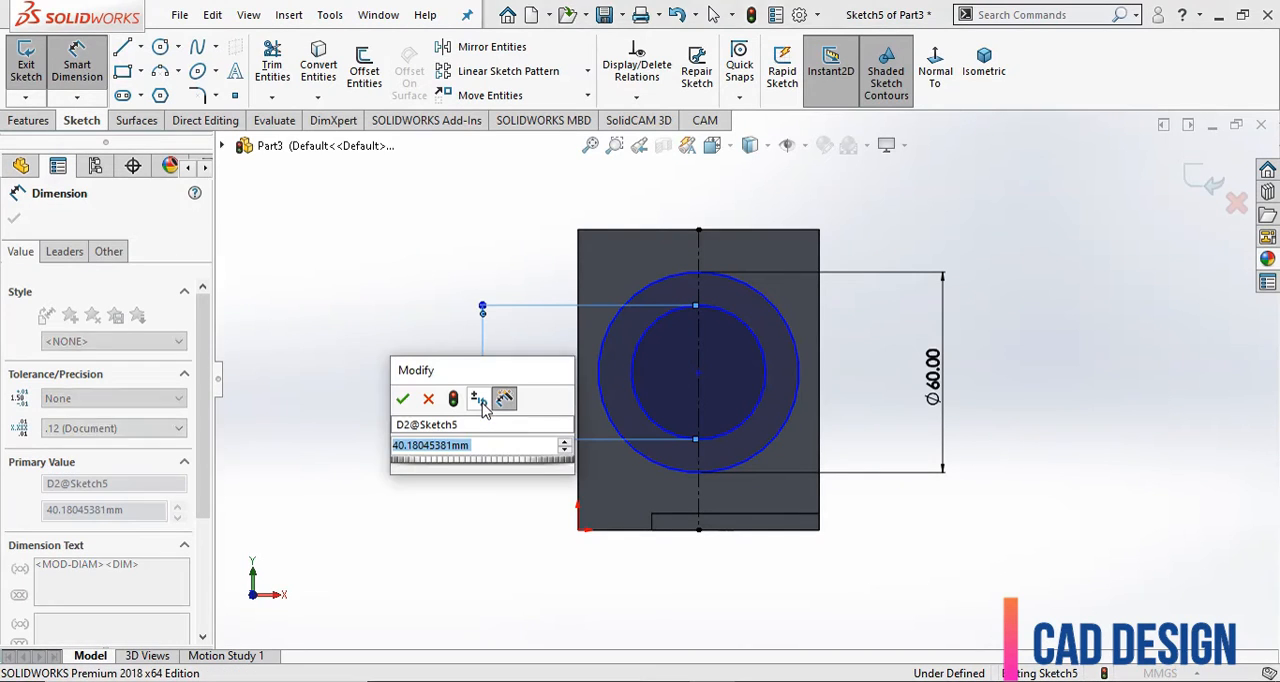
text(24)
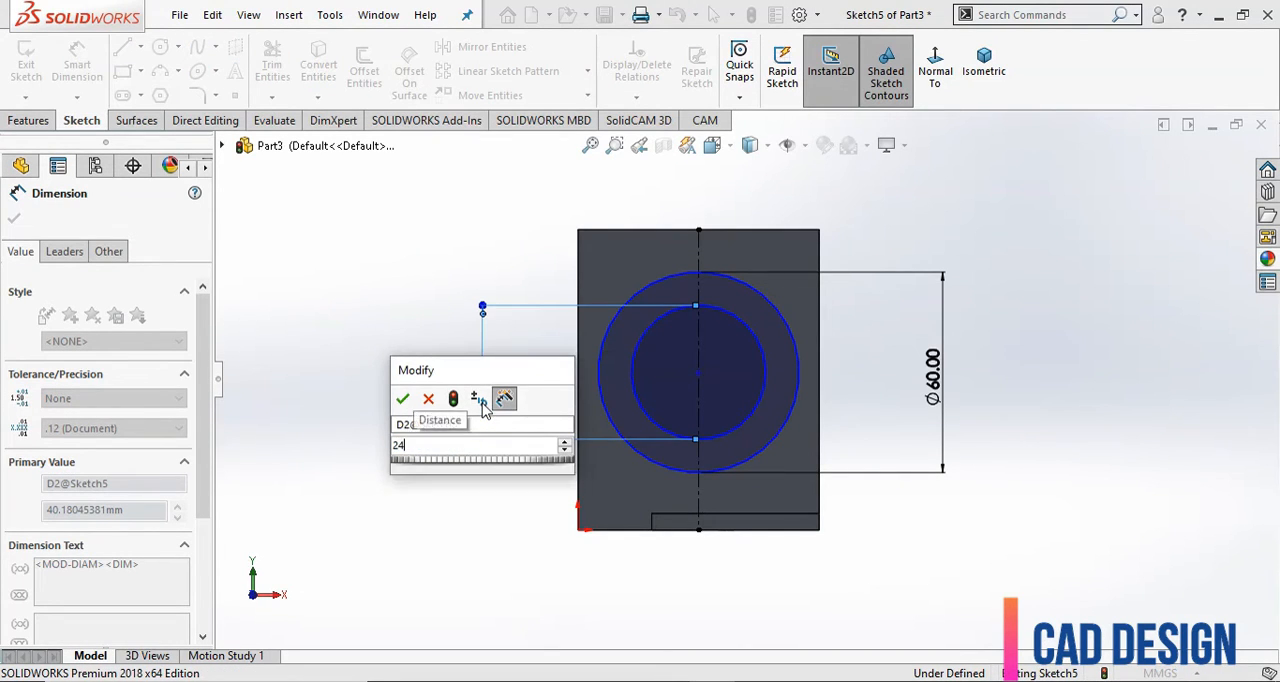
key(Return)
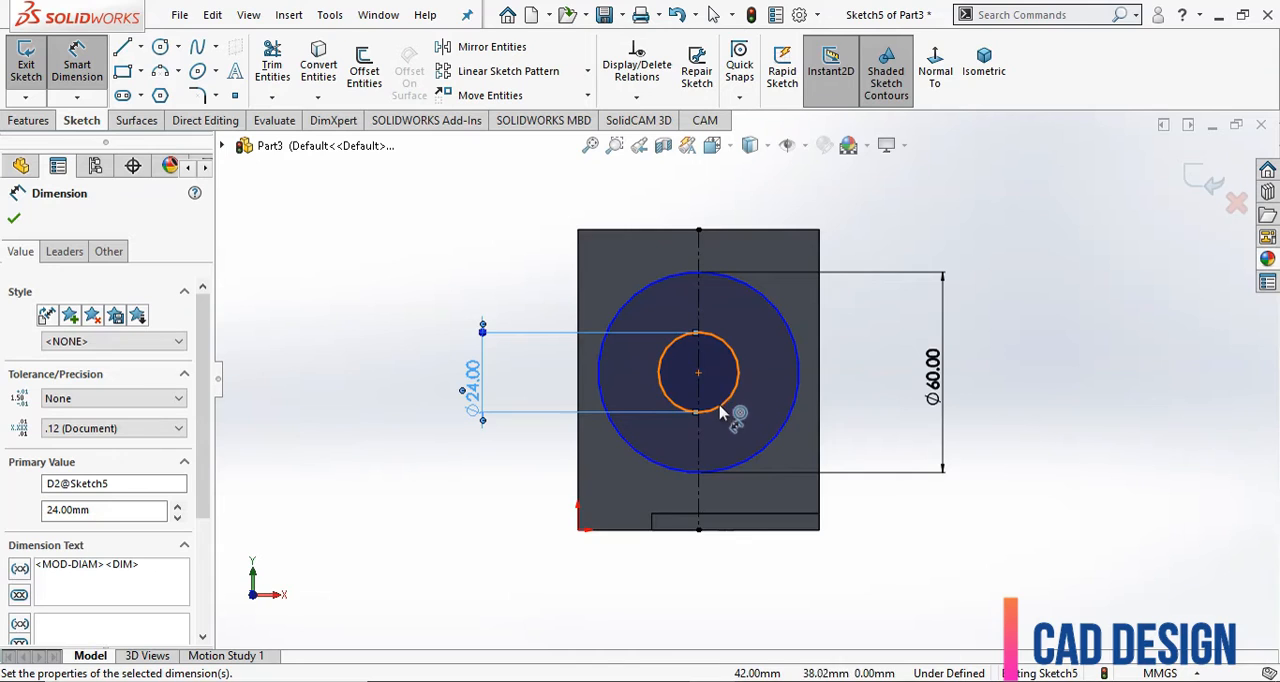
Dimension the height of the circles' center above the wall's lower edge at 45 mm.
click(716, 411)
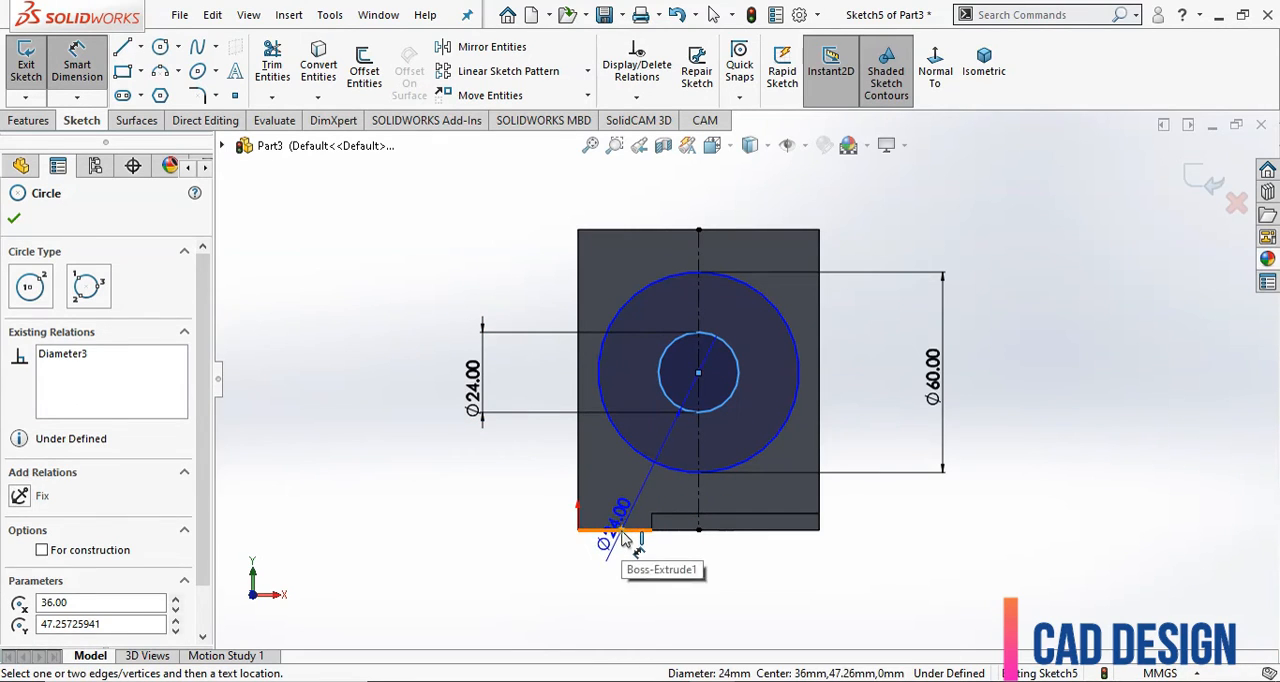
click(622, 537)
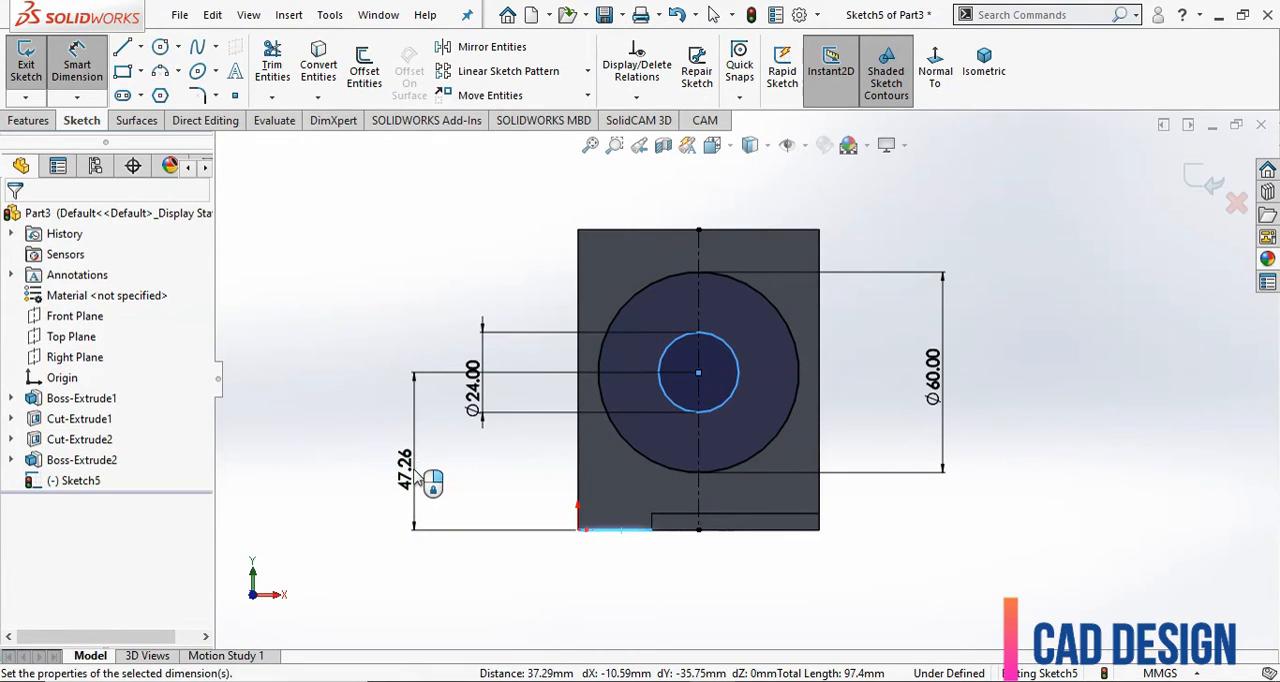
click(430, 484)
text(45)
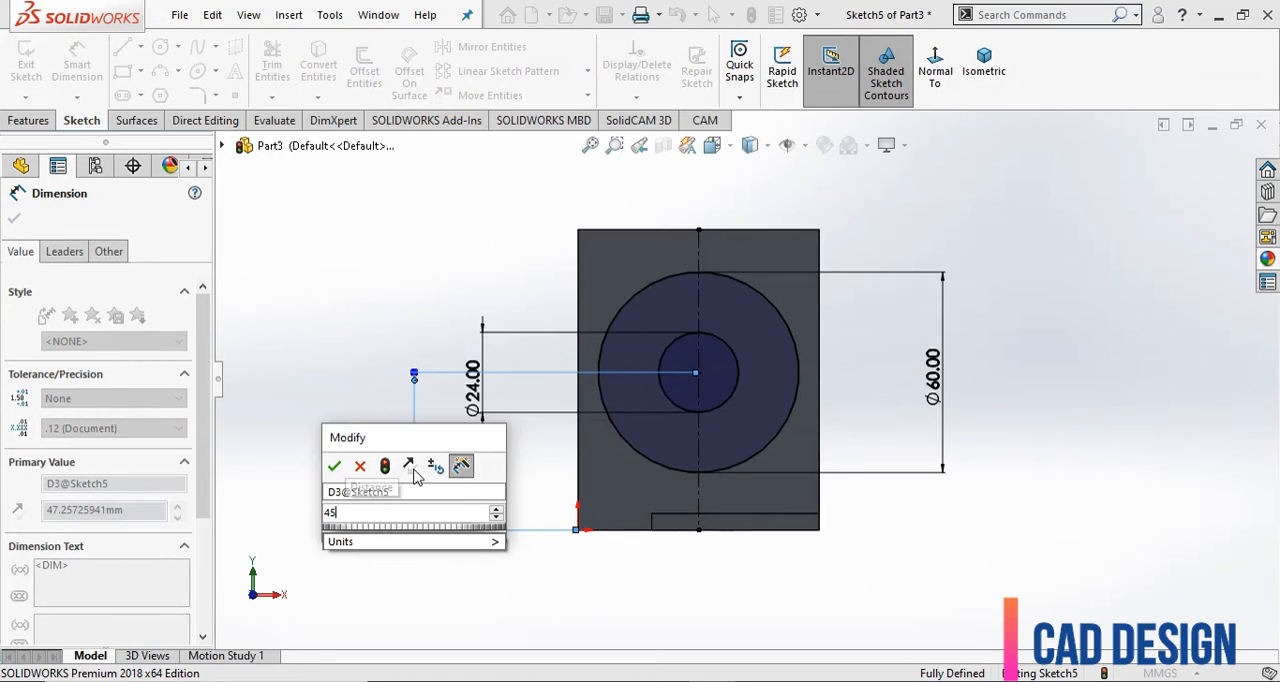
key(Return)
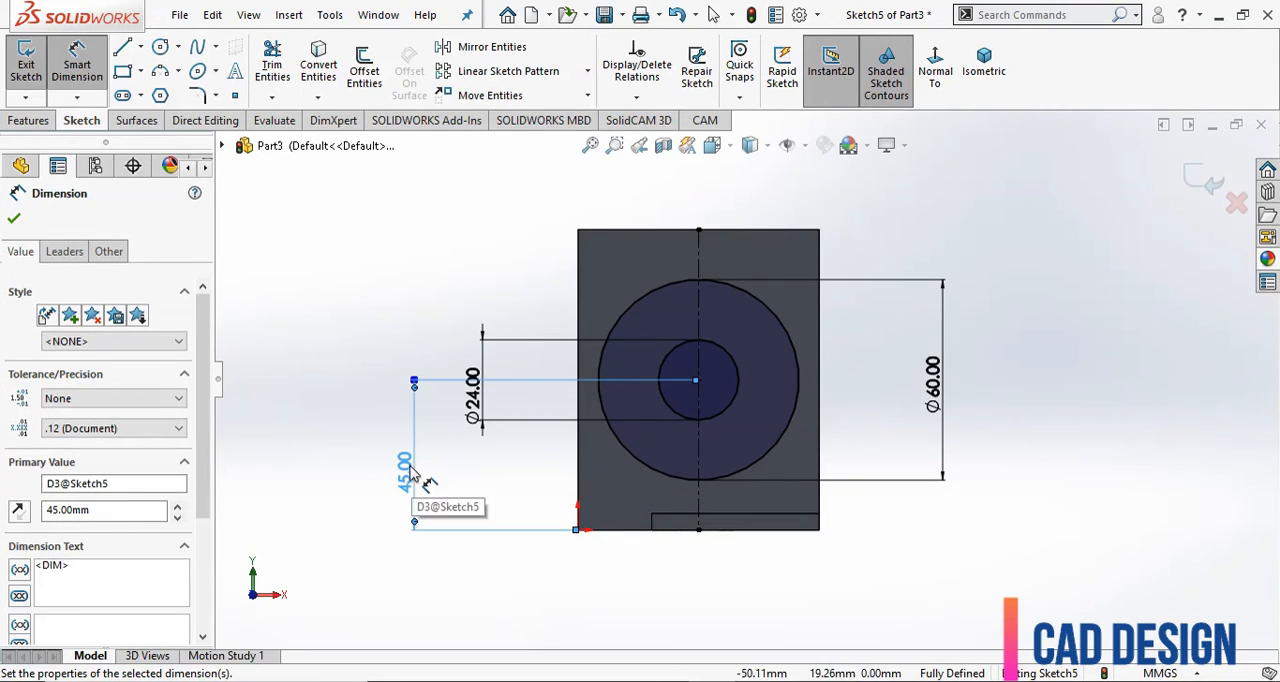
click(369, 367)
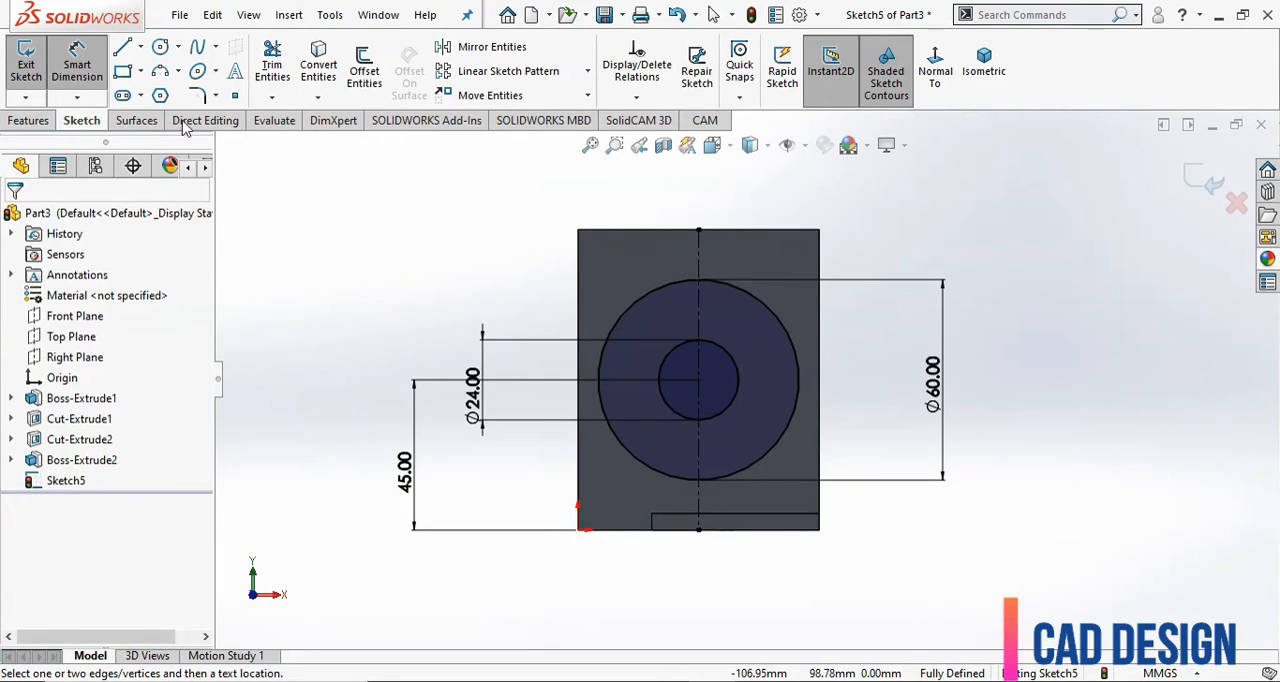
Draw a corner rectangle across the wall's full 72 mm width, about 46 mm high, starting about 15 mm below the upper edge.
click(140, 71)
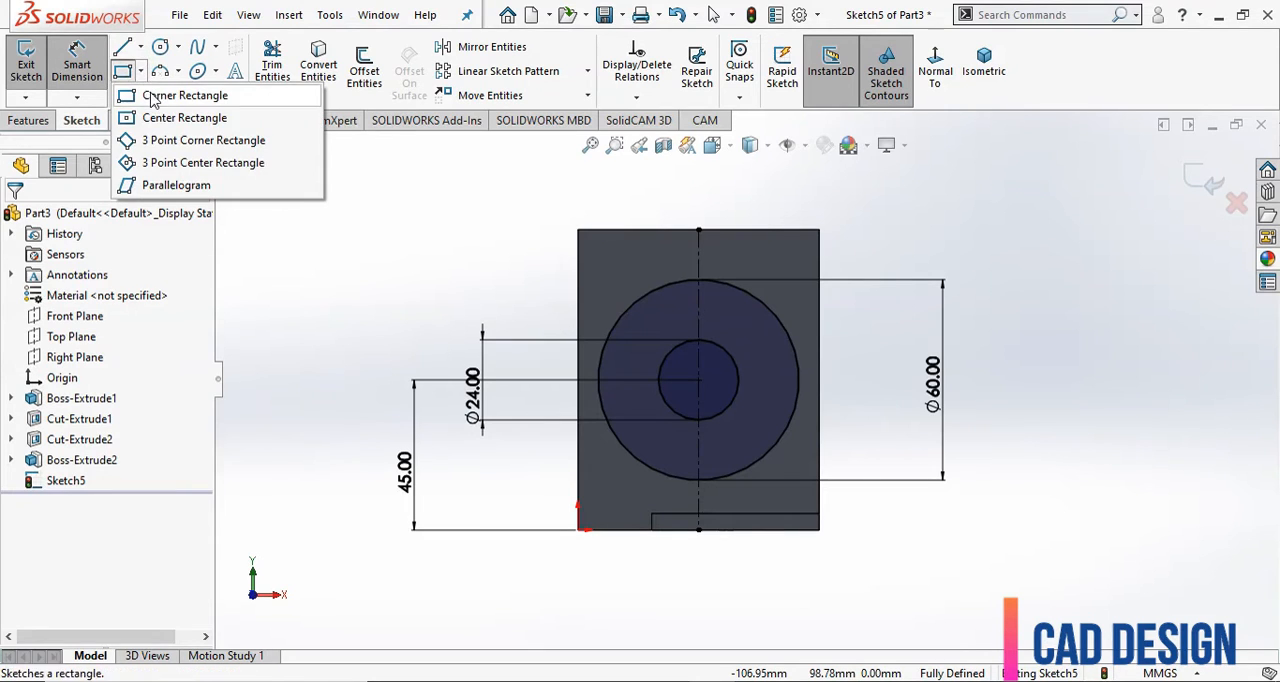
click(165, 94)
click(579, 282)
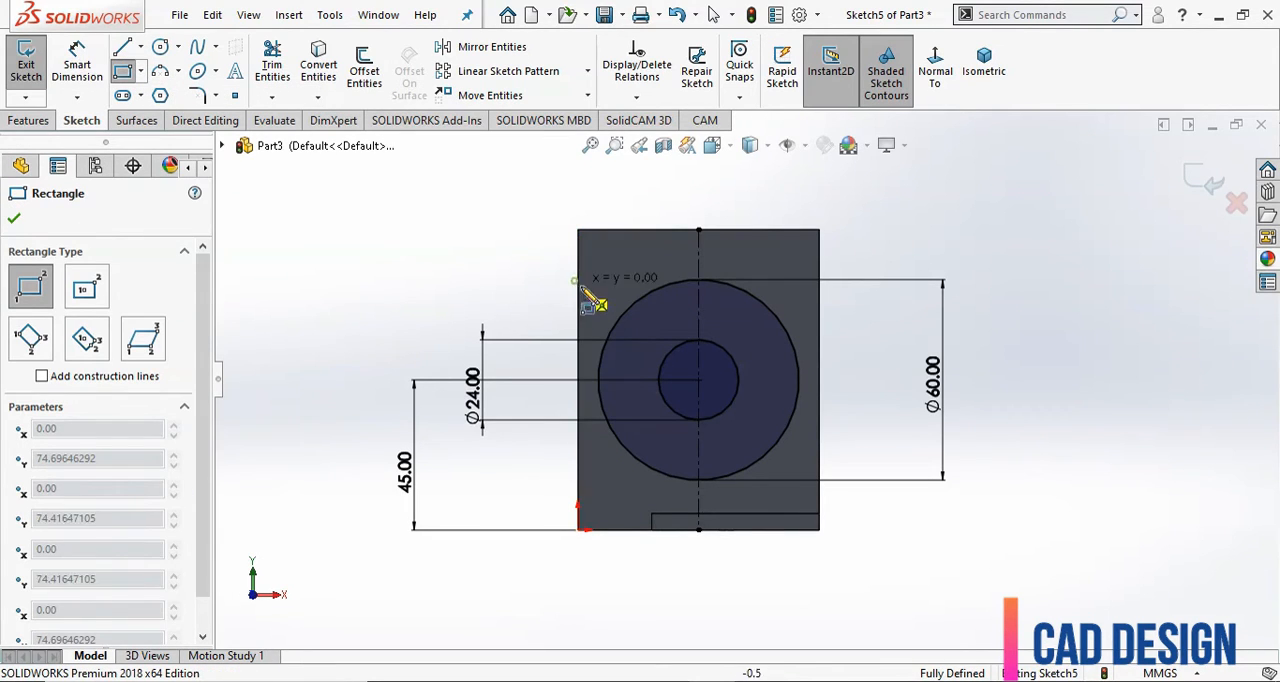
click(819, 436)
right_click(996, 243)
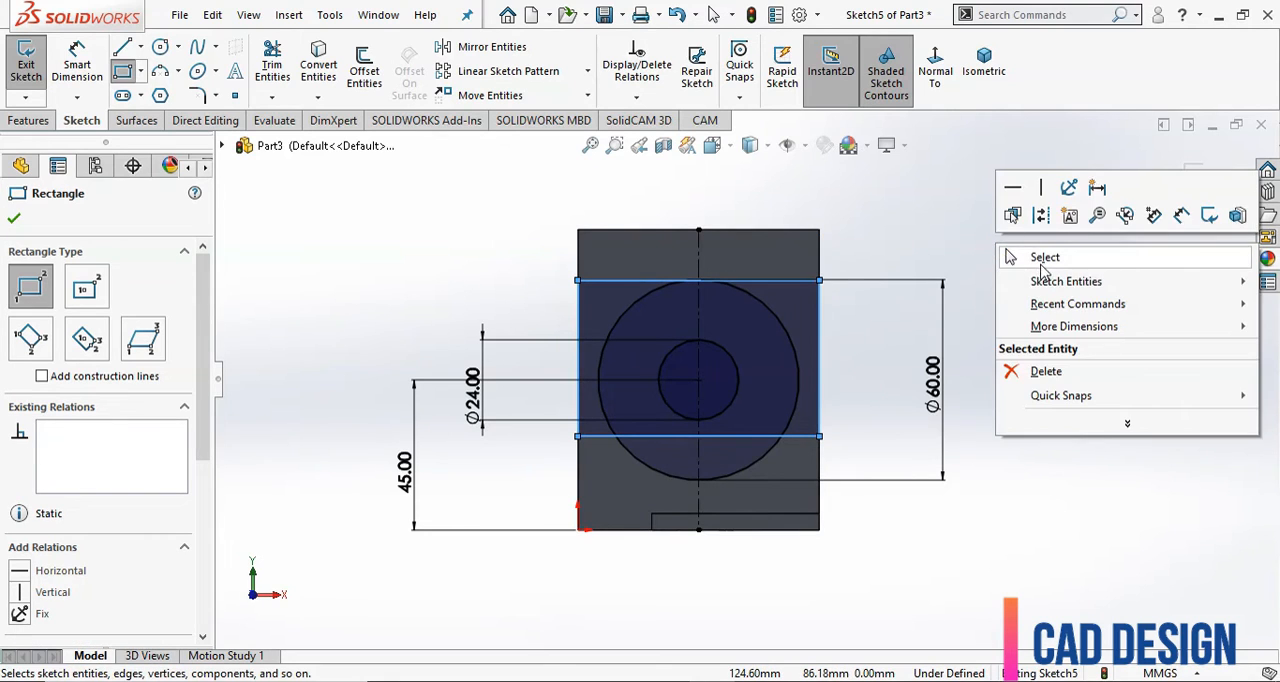
click(1042, 260)
Dimension the rectangle's upper line at 24 mm below the wall's upper edge.
click(86, 70)
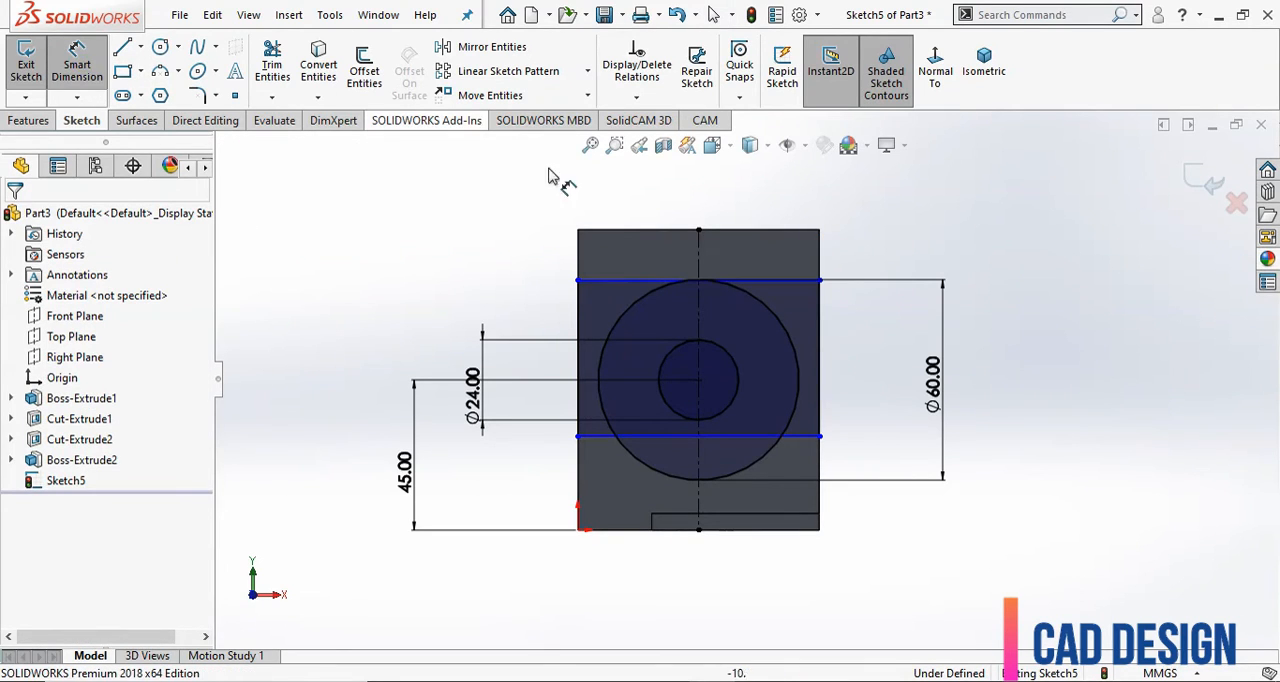
click(607, 230)
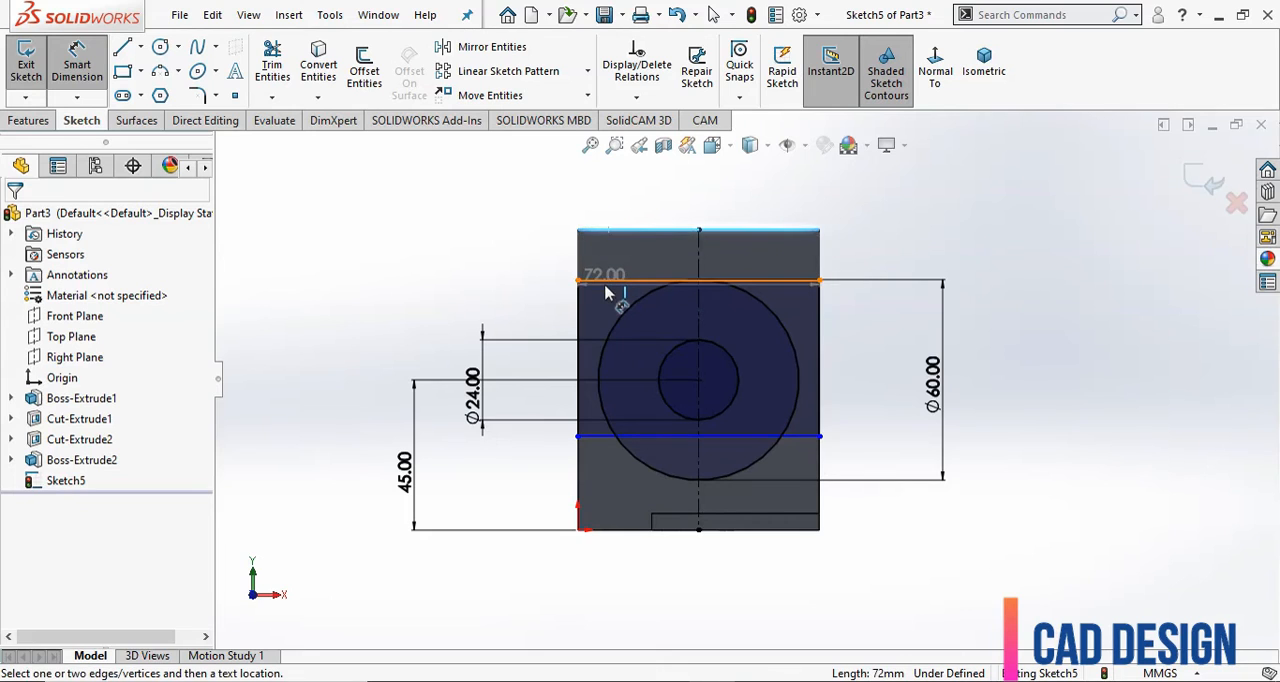
click(493, 268)
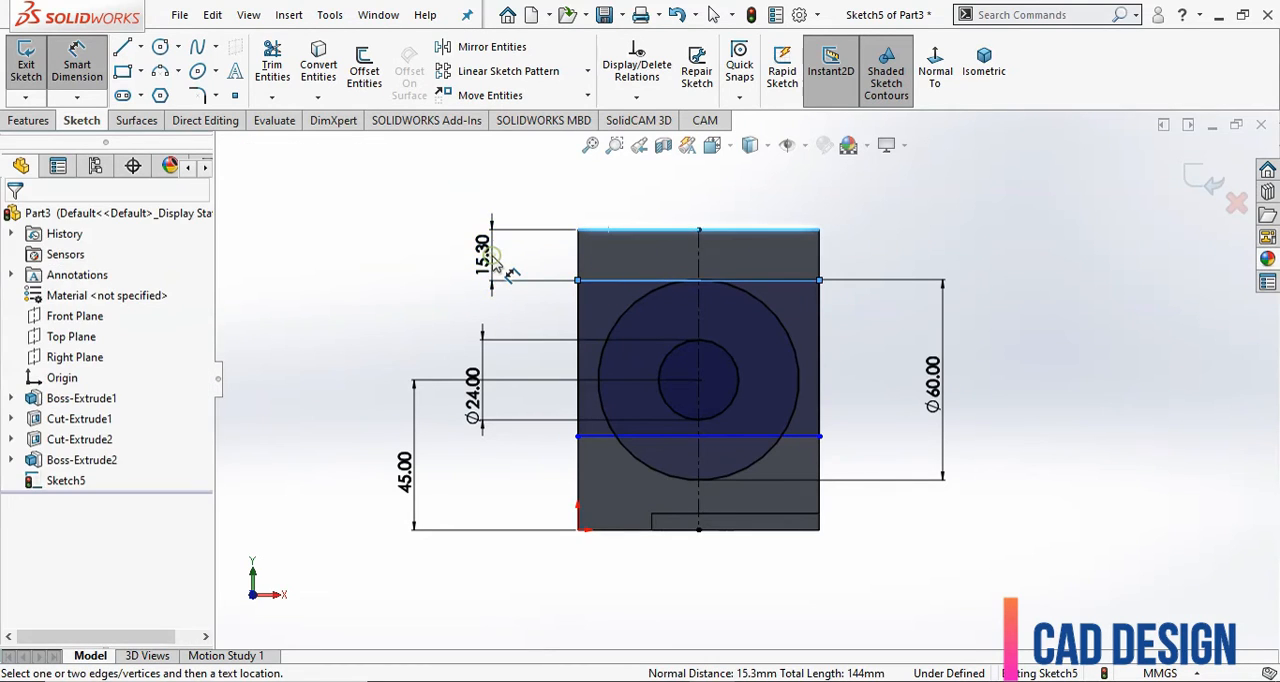
click(492, 262)
text(24)
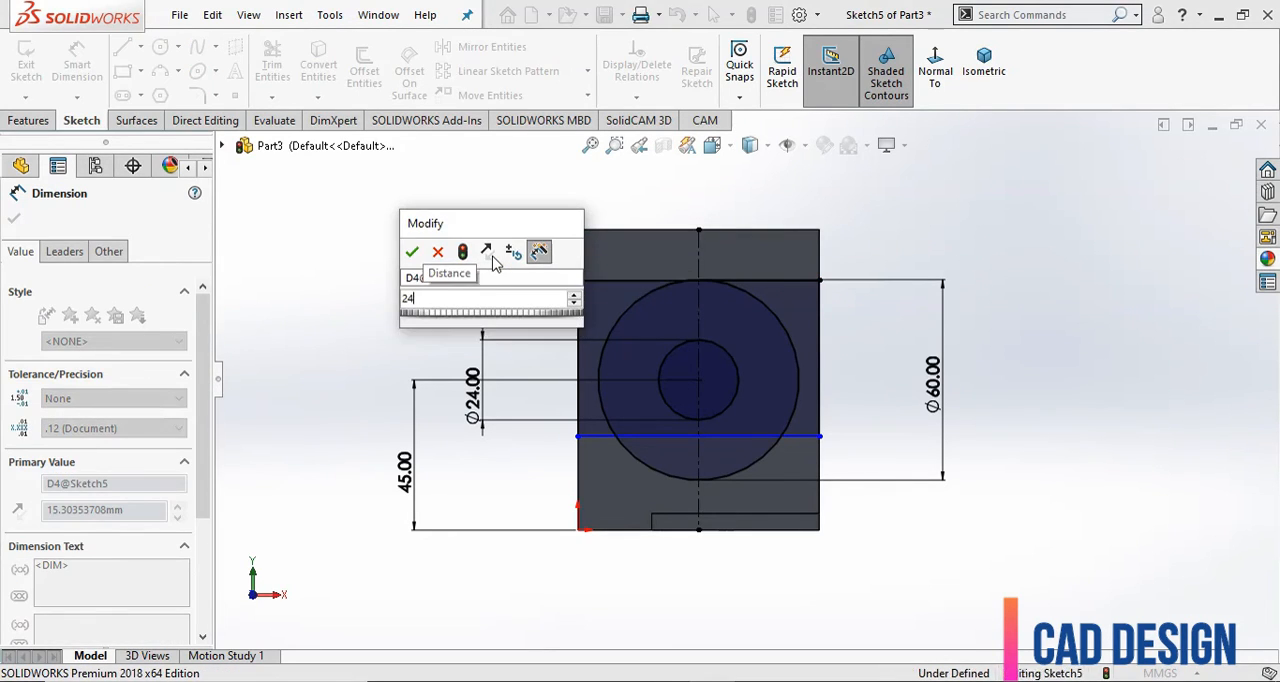
key(Return)
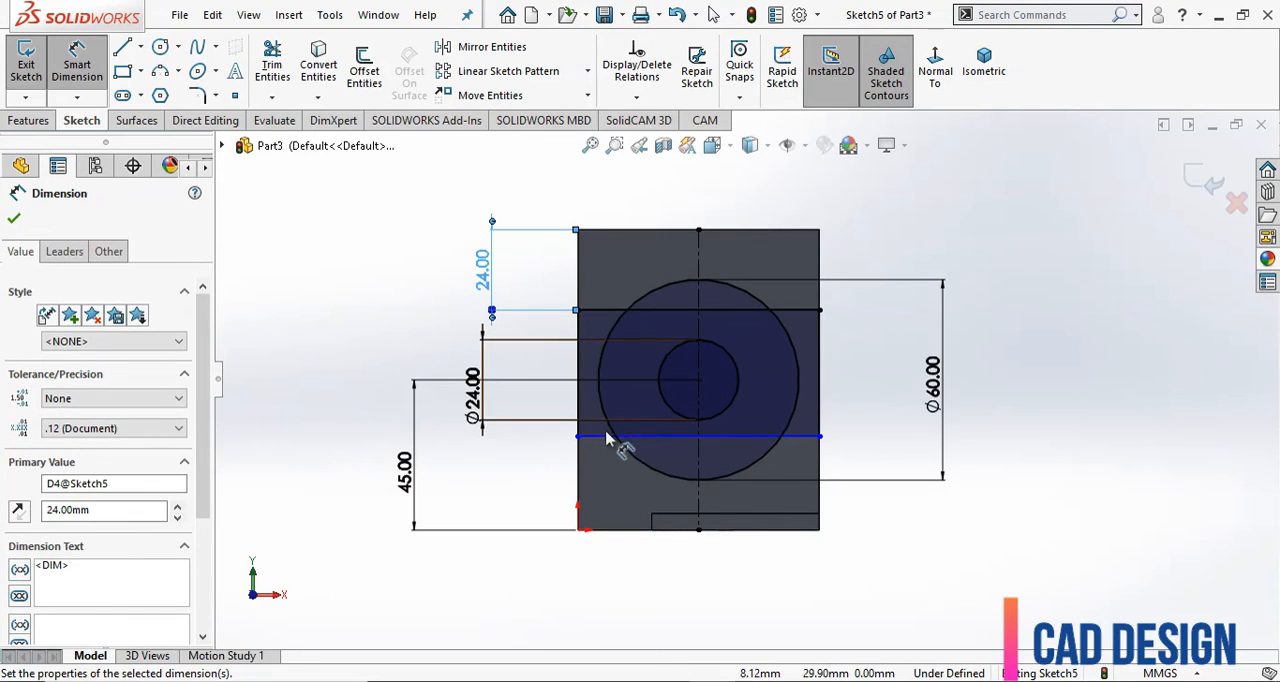
Dimension the rectangle's lower line at 30 mm above the wall's lower edge.
click(600, 437)
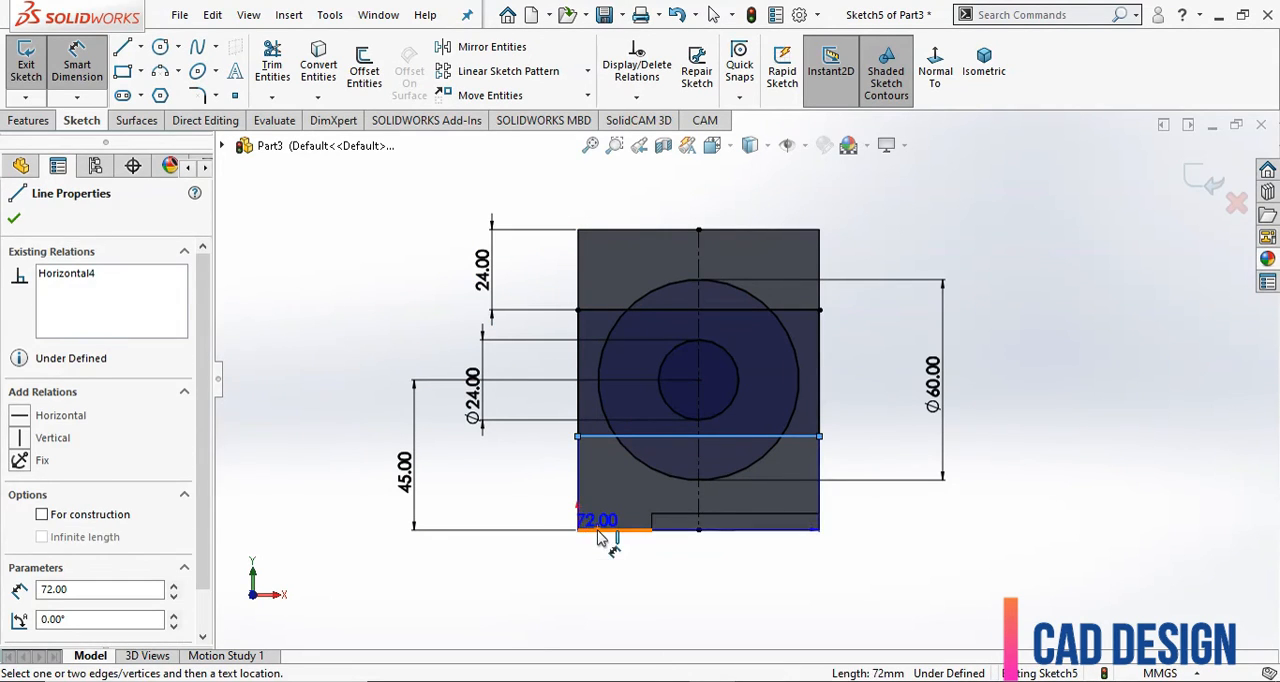
click(612, 529)
click(487, 508)
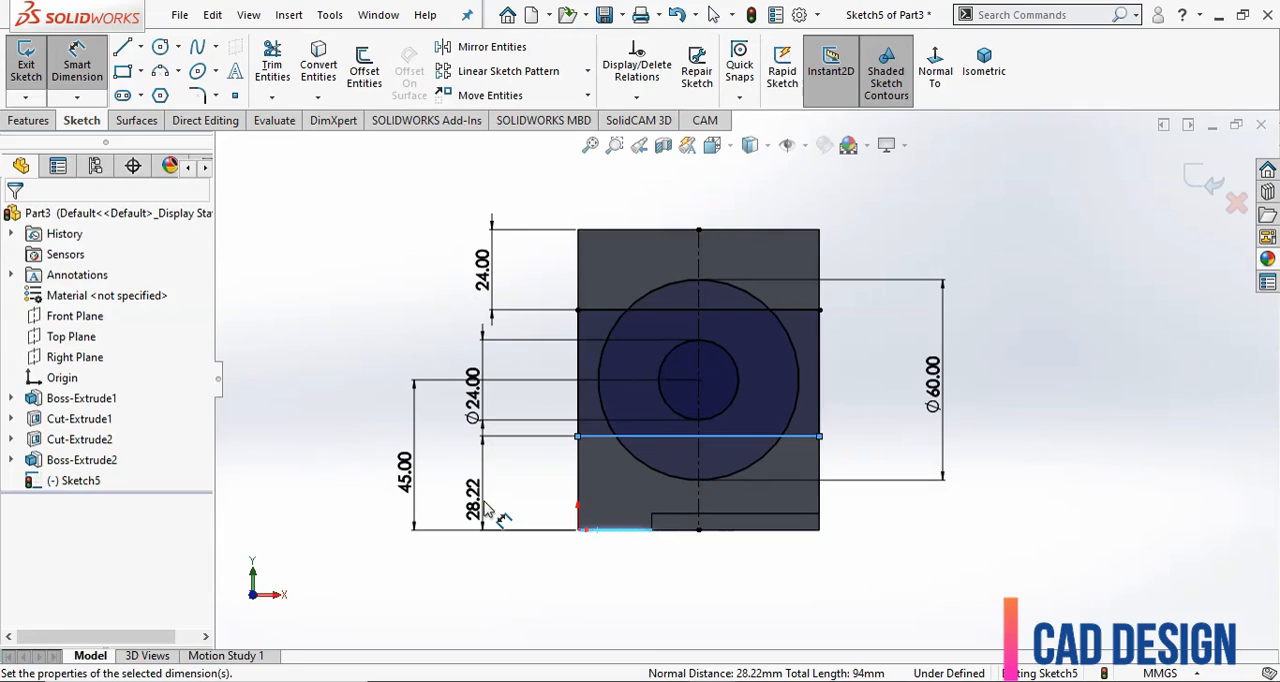
text(30)
key(Return)
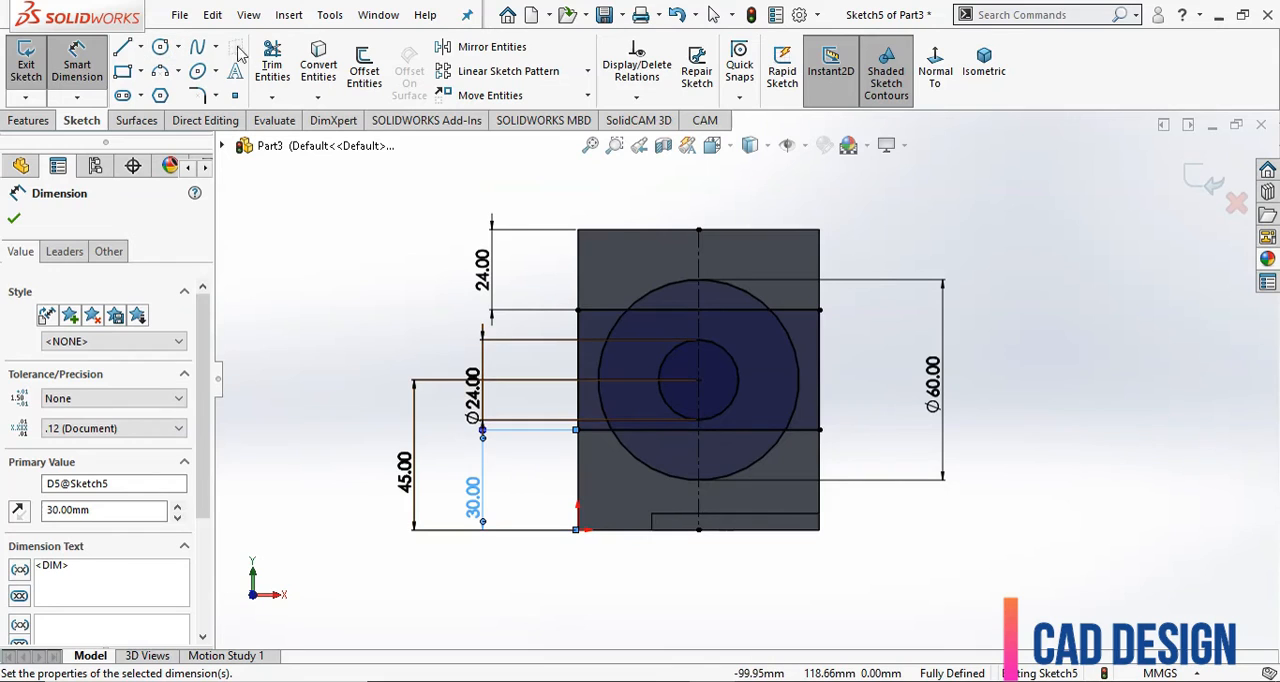
Trim the rectangle lines inside the outer circle and the circle's side arcs between those lines, leaving one merged outline around the inner circle.
click(272, 65)
scroll(752, 297, down, 3)
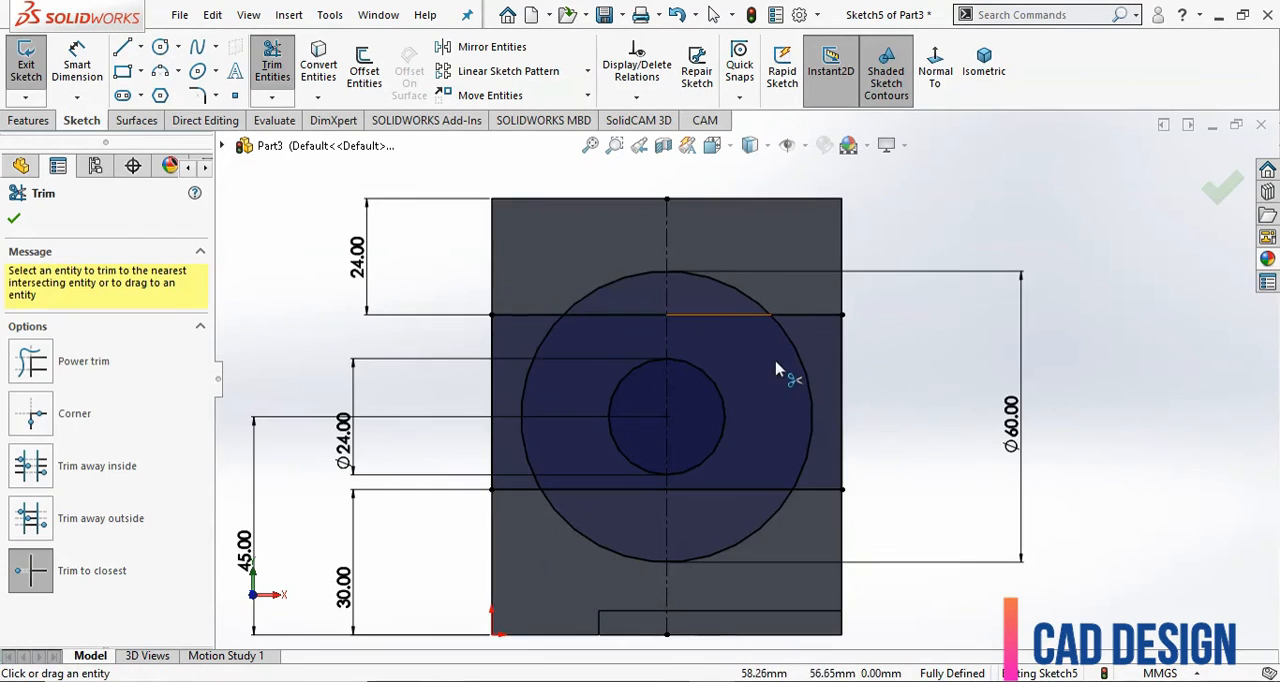
click(713, 318)
click(615, 316)
click(608, 490)
click(735, 490)
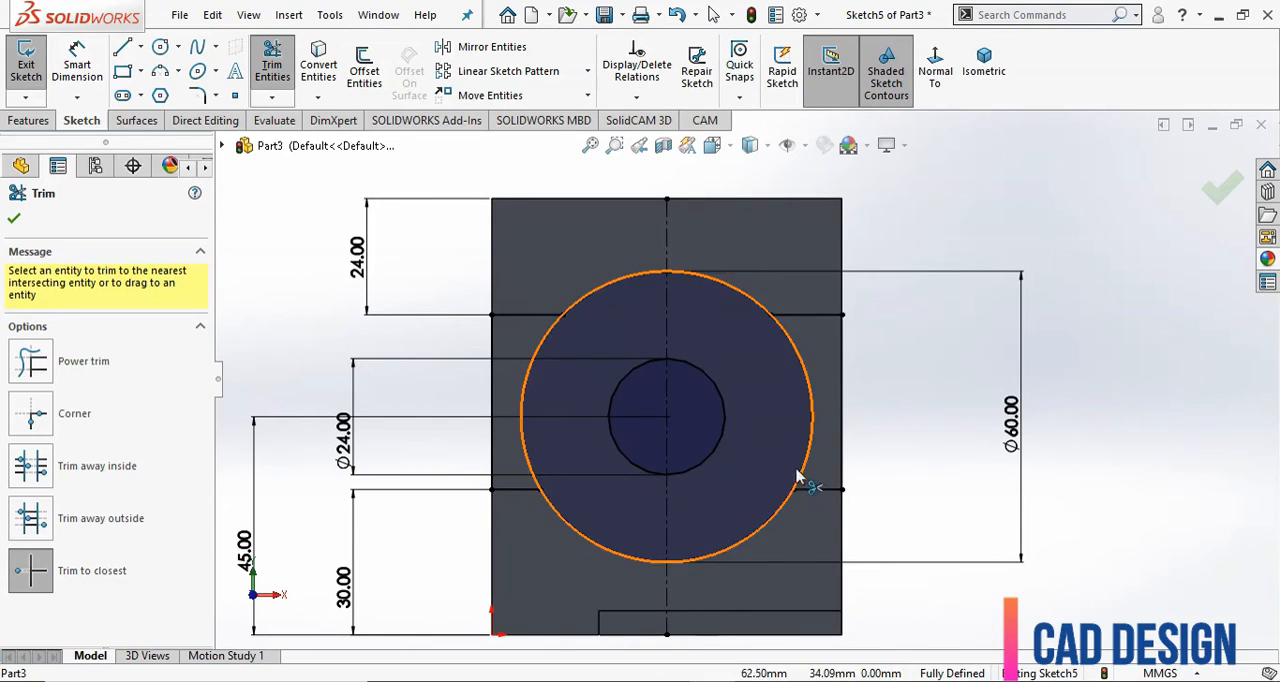
click(806, 470)
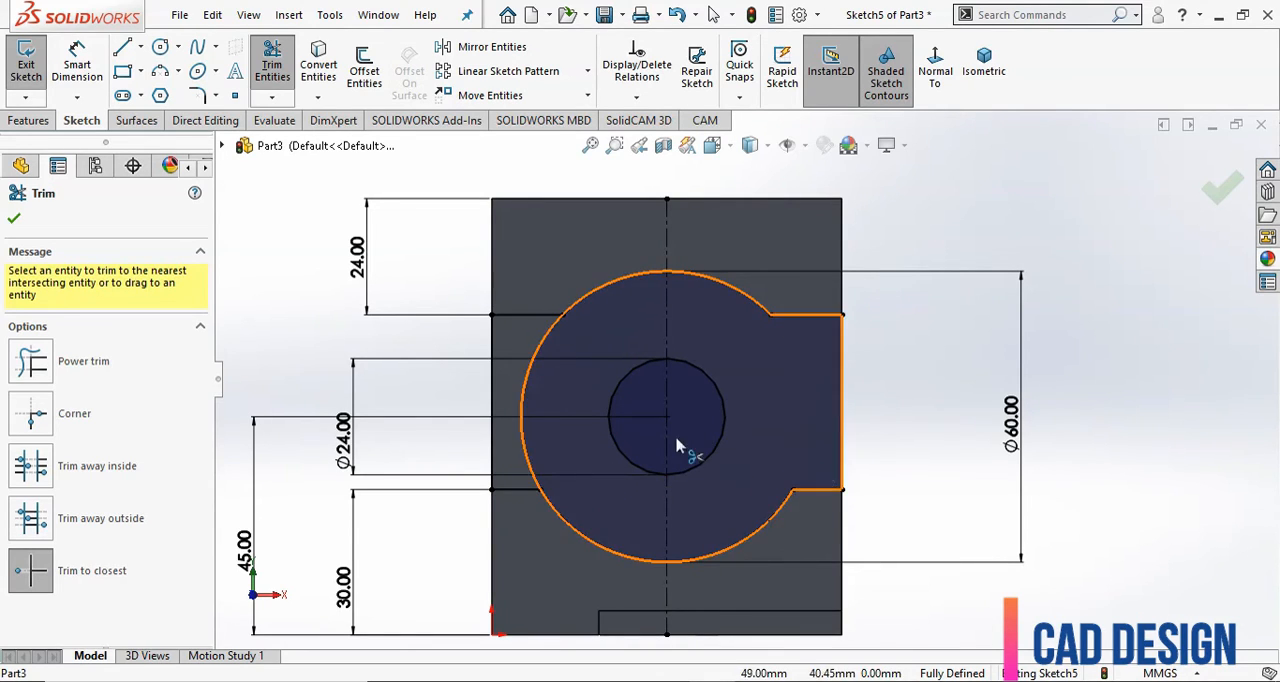
click(521, 387)
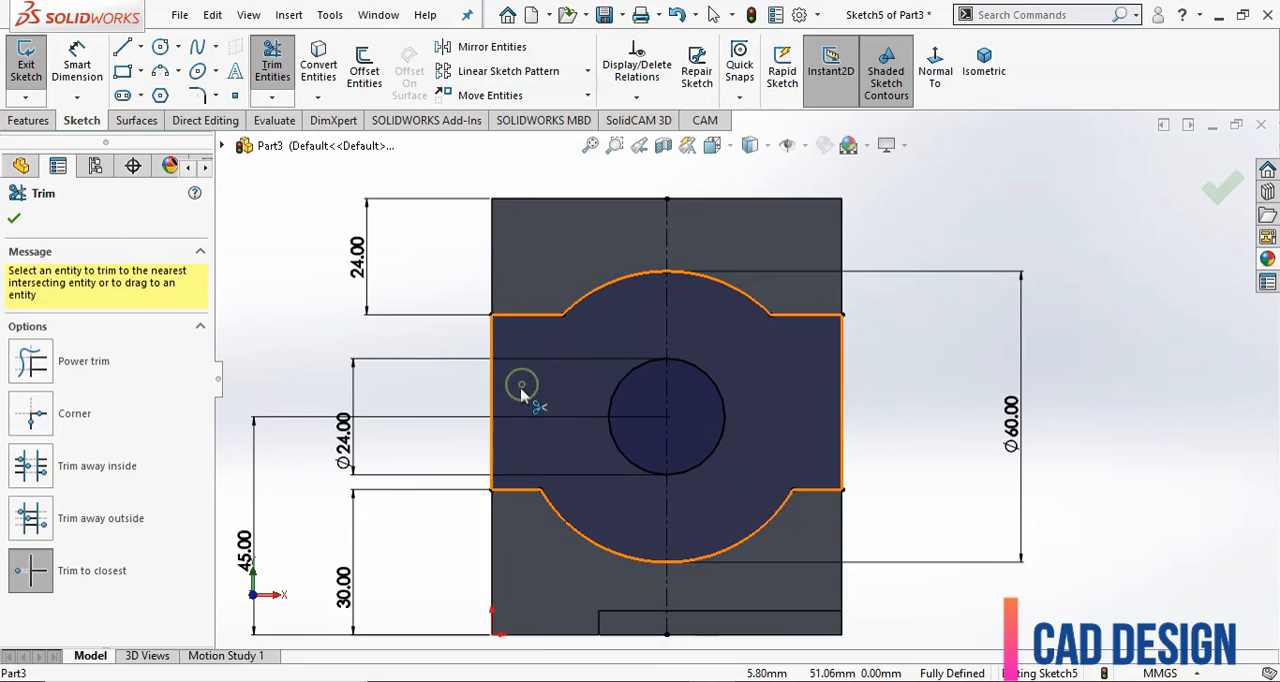
click(13, 220)
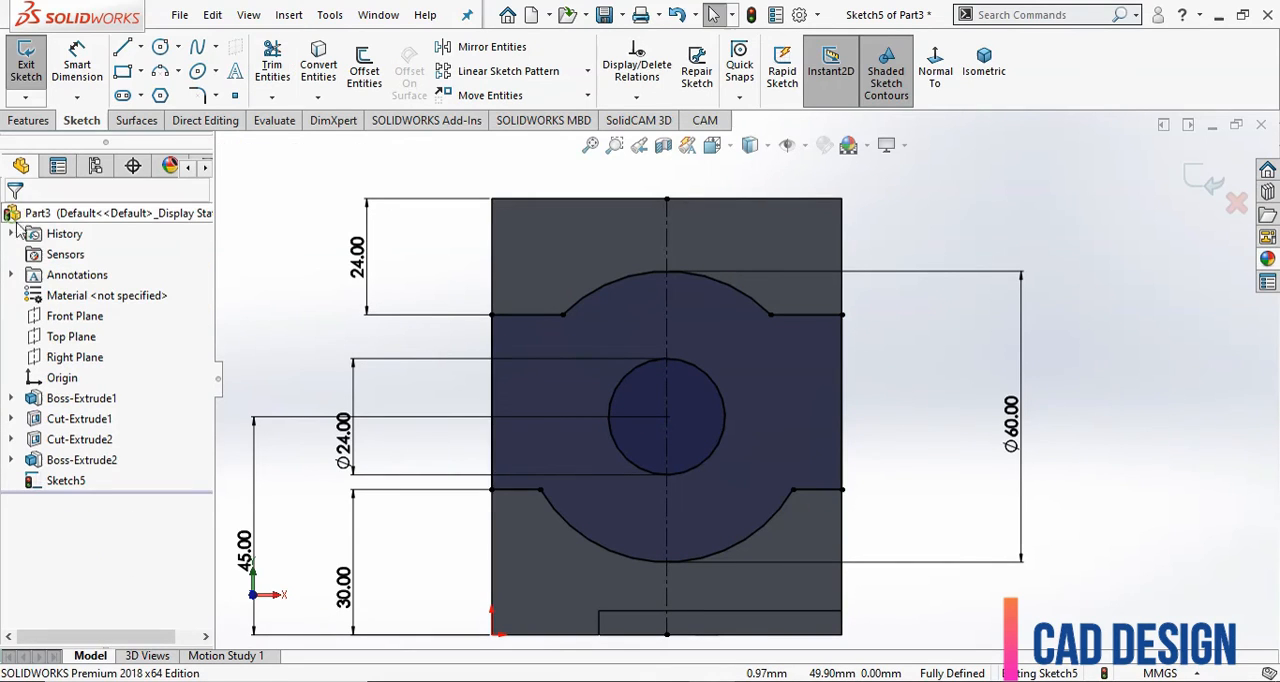
Extrude-cut both halves of the 24 mm circle Through All to make a hole in the upright wall.
click(30, 122)
click(278, 62)
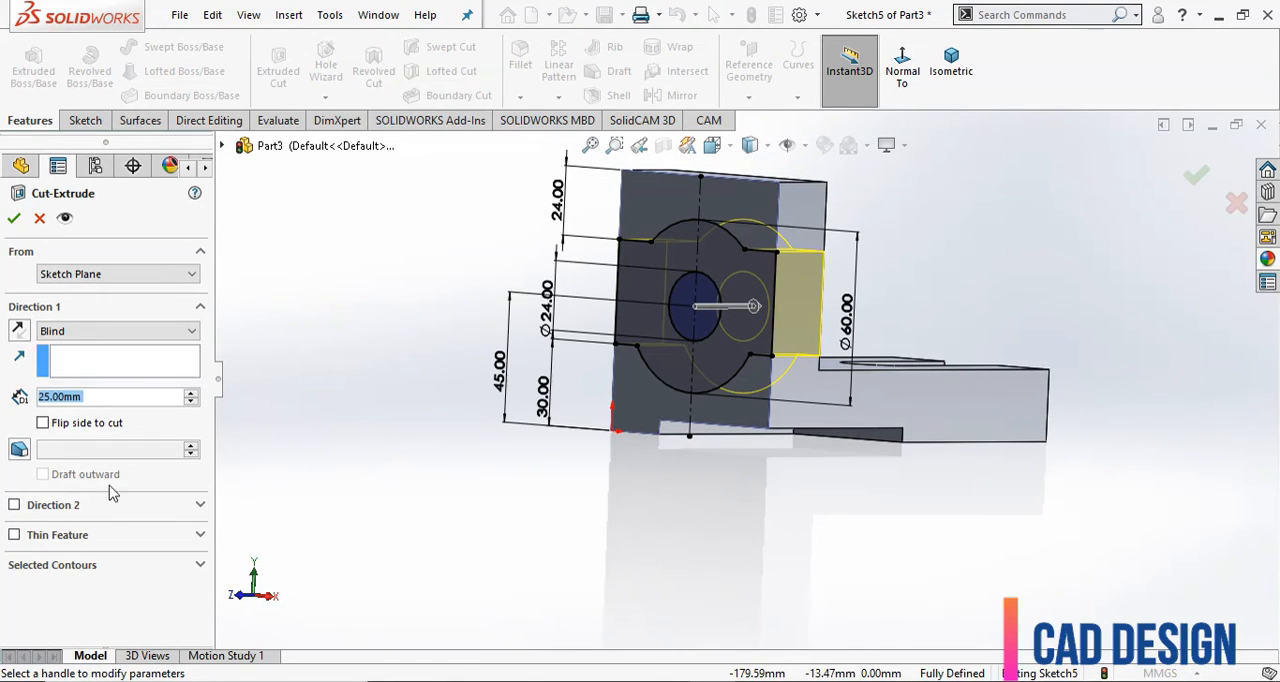
click(88, 566)
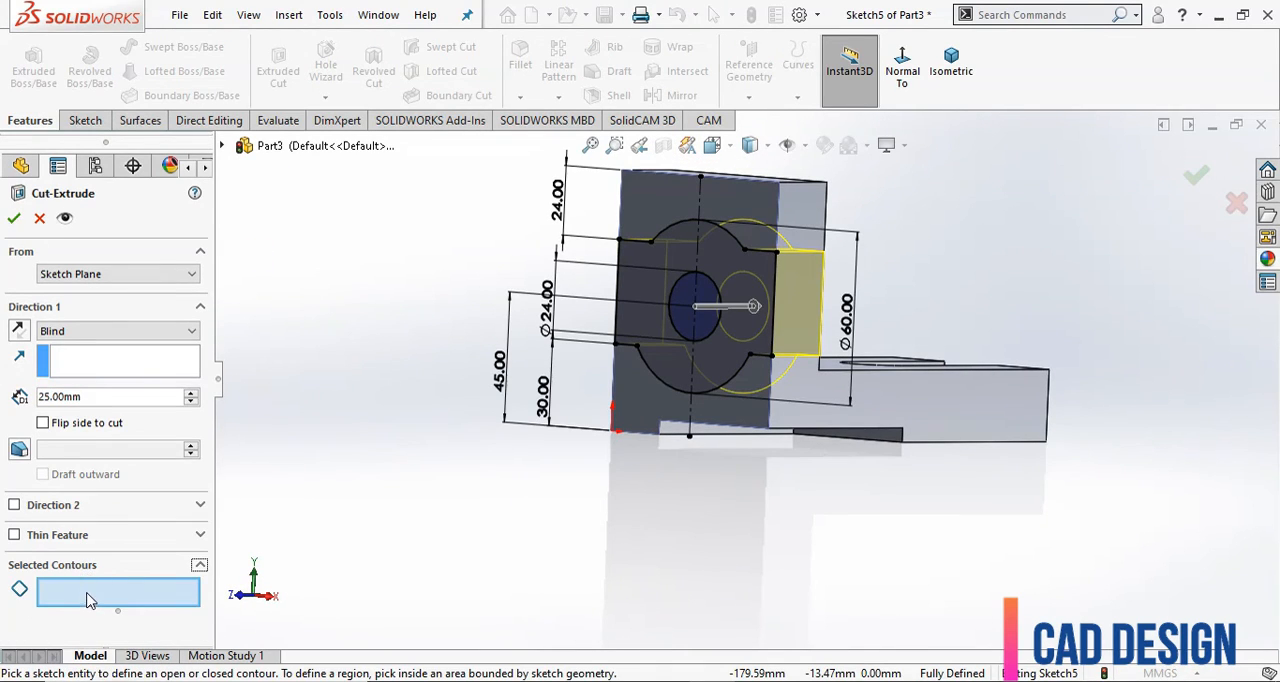
click(688, 318)
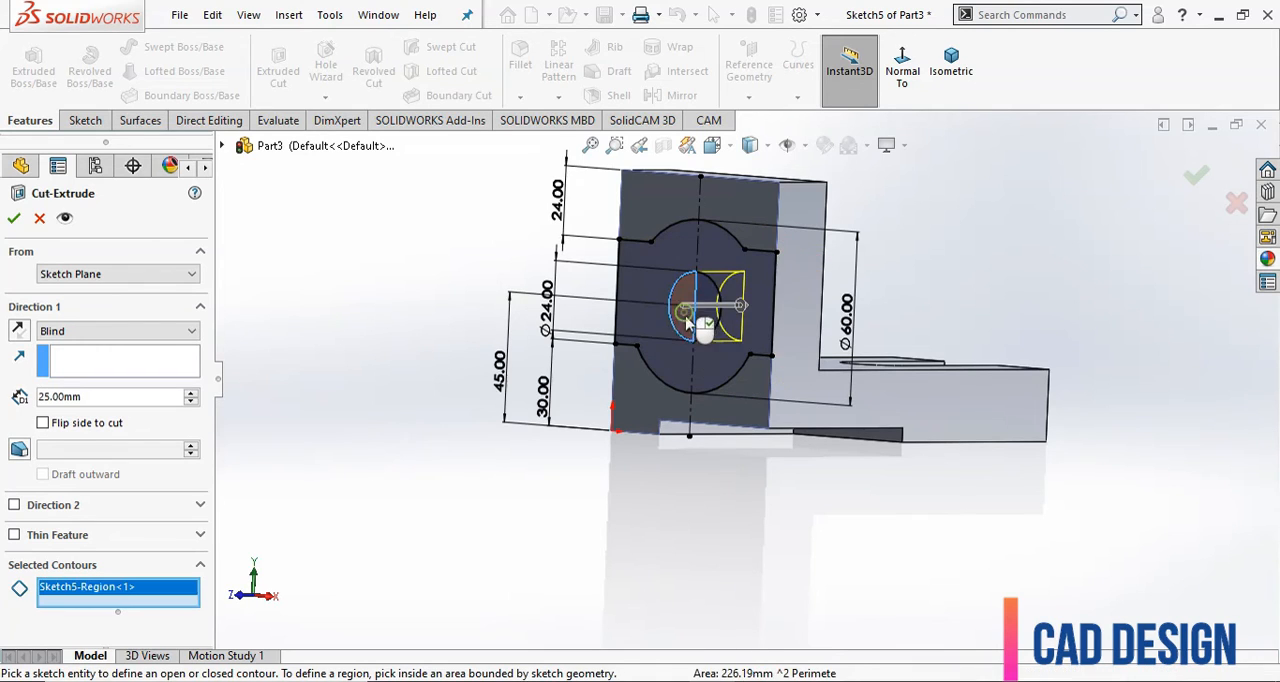
click(707, 318)
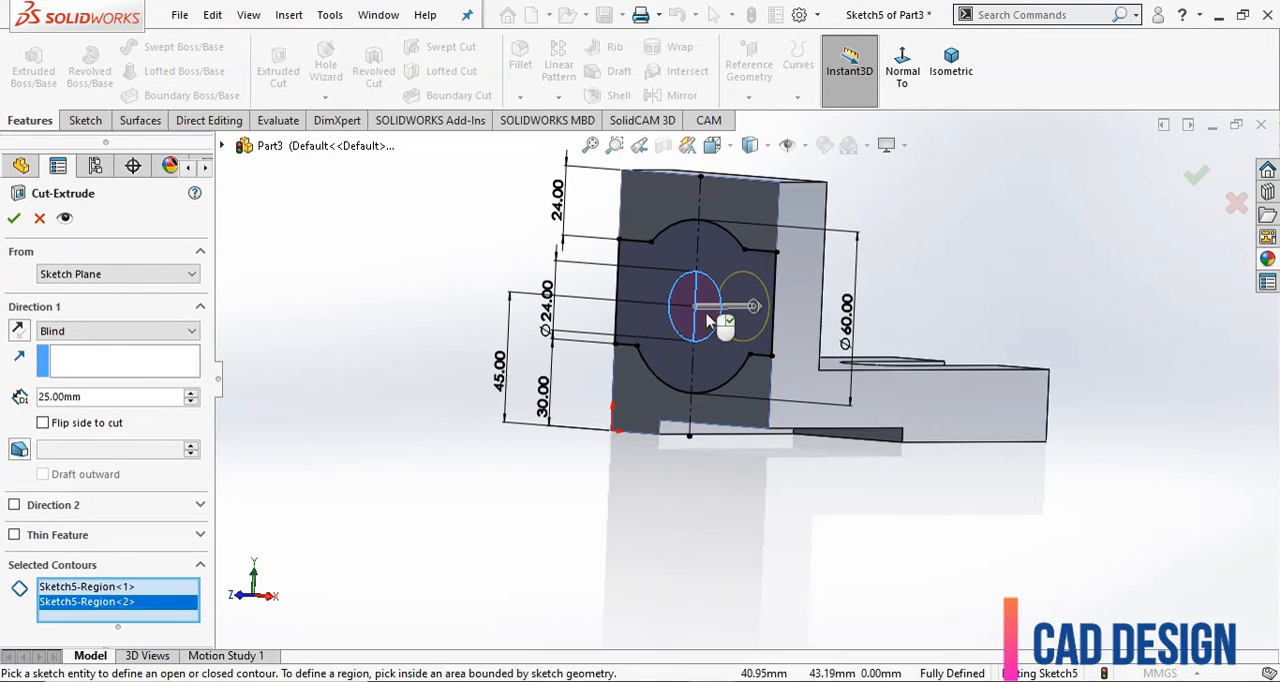
click(100, 331)
click(88, 357)
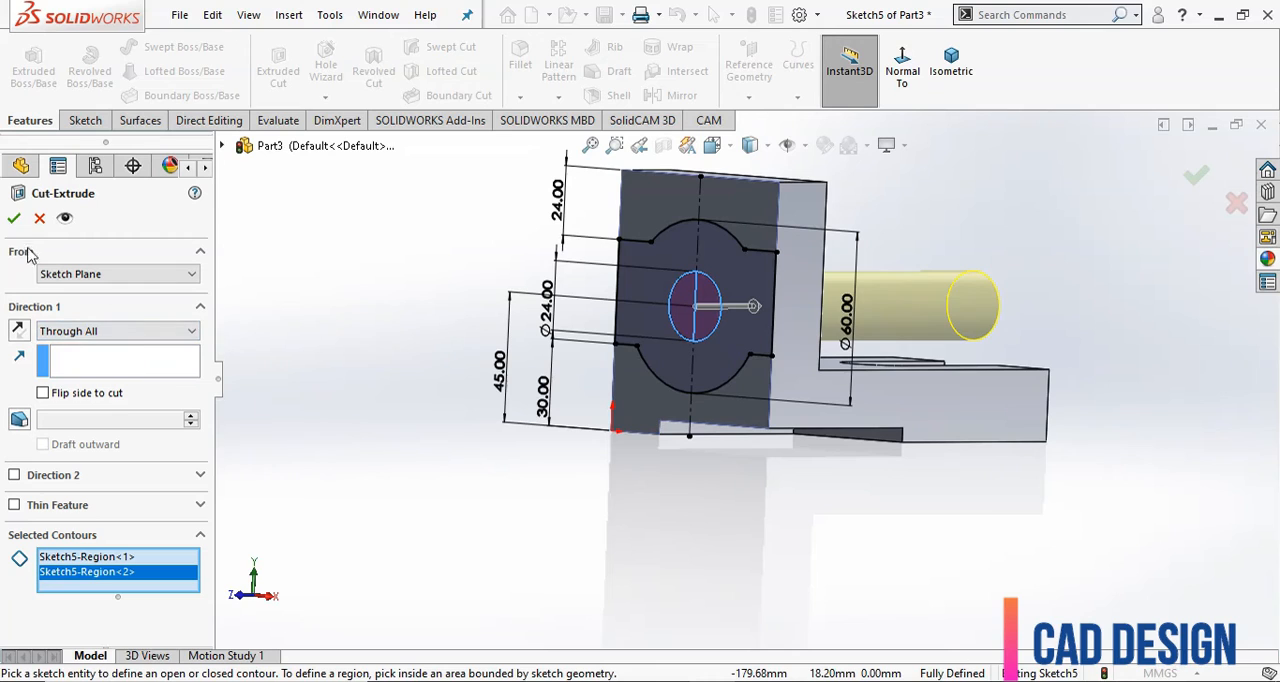
key(Return)
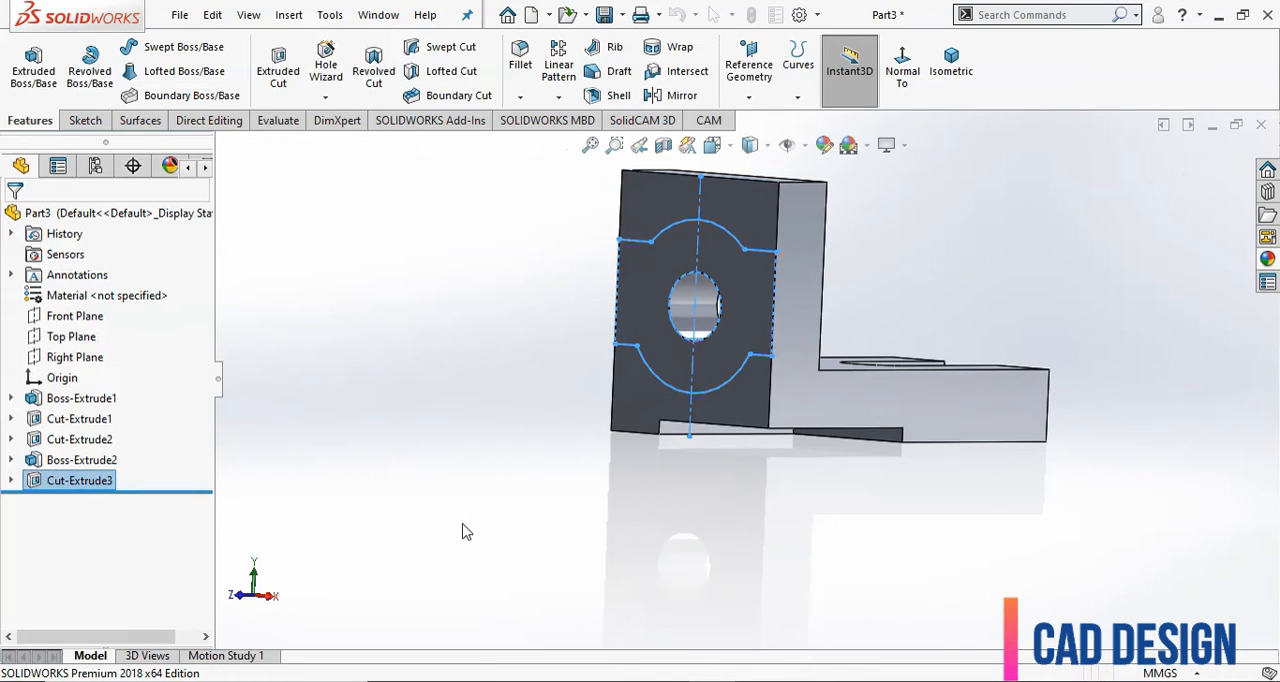
Extrude-cut the merged outline around the hole to a blind depth of 10 mm, reusing the existing Sketch5.
click(10, 480)
click(88, 501)
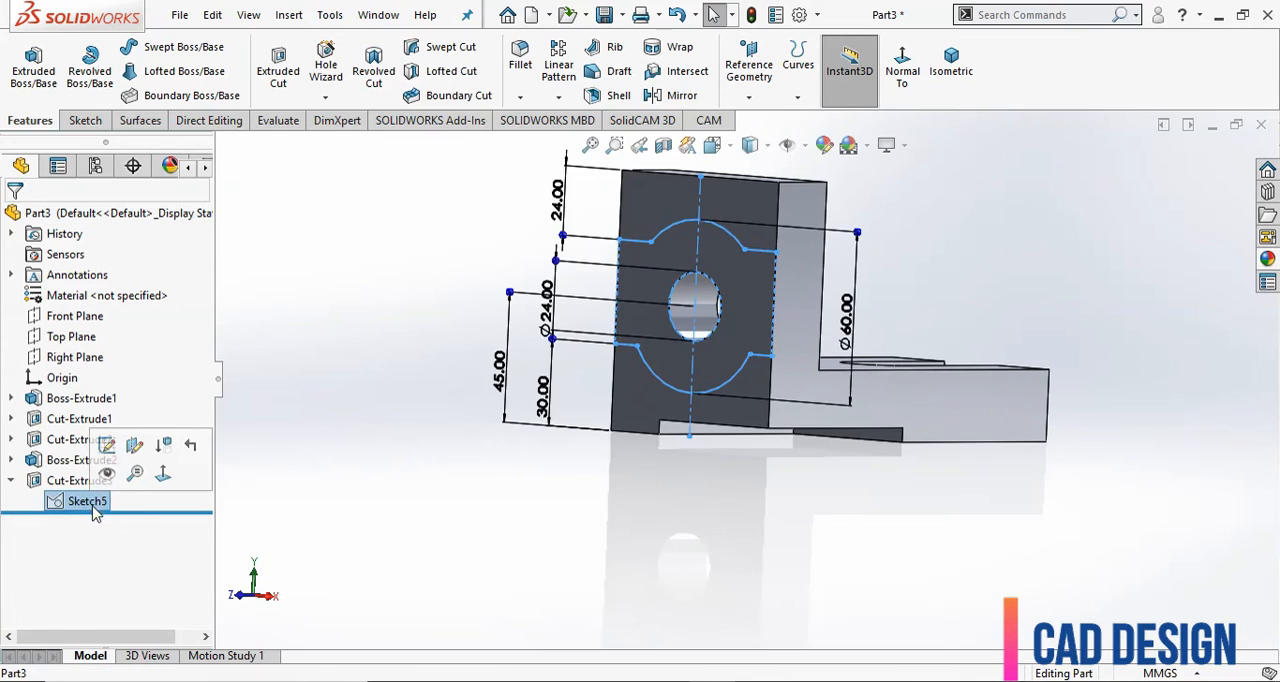
click(272, 68)
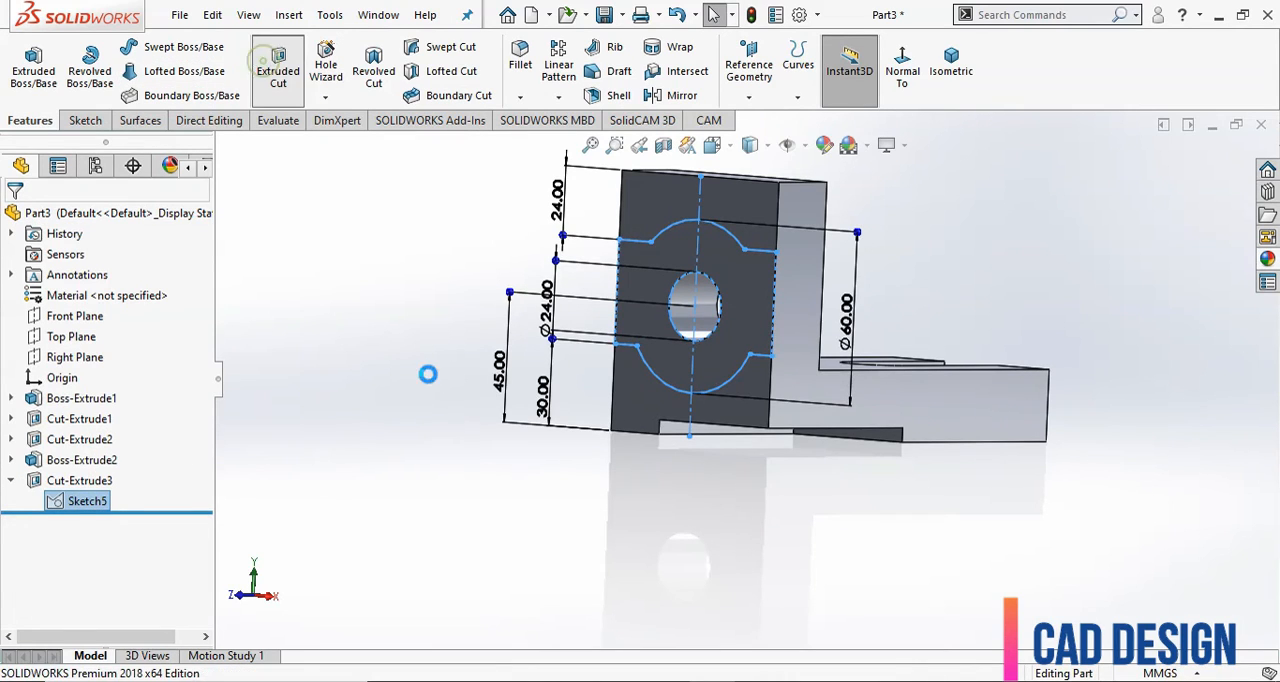
click(95, 565)
click(104, 590)
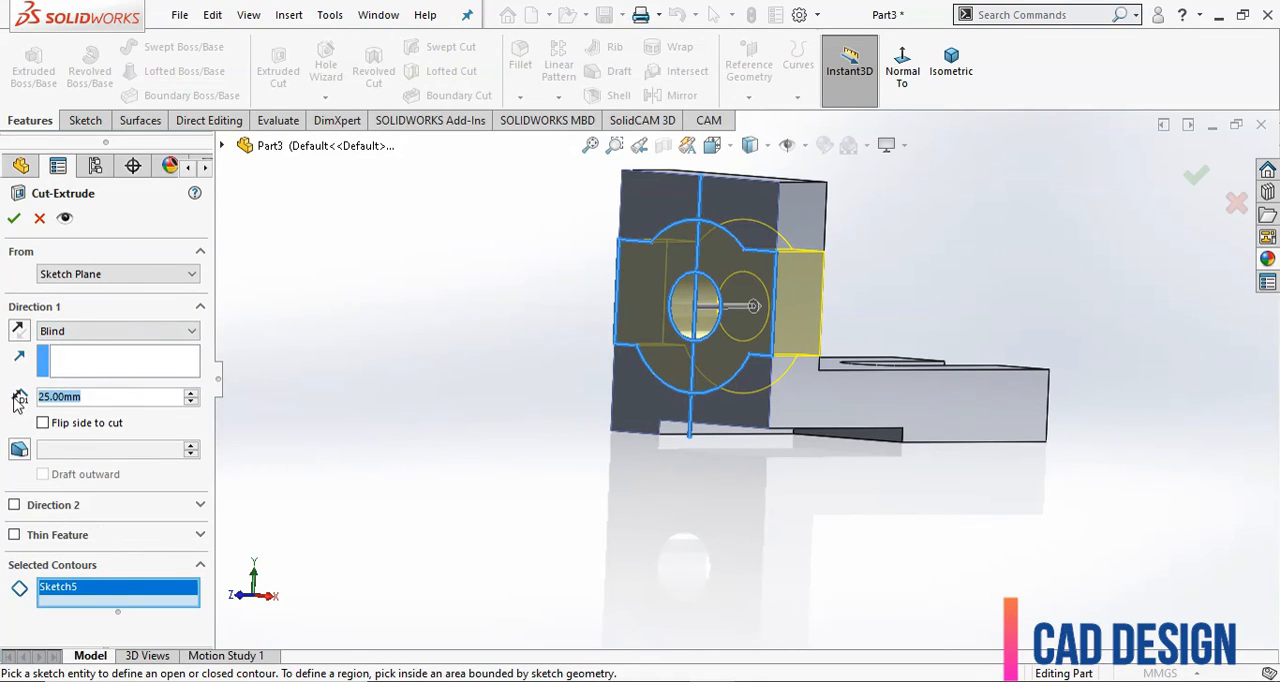
text(10)
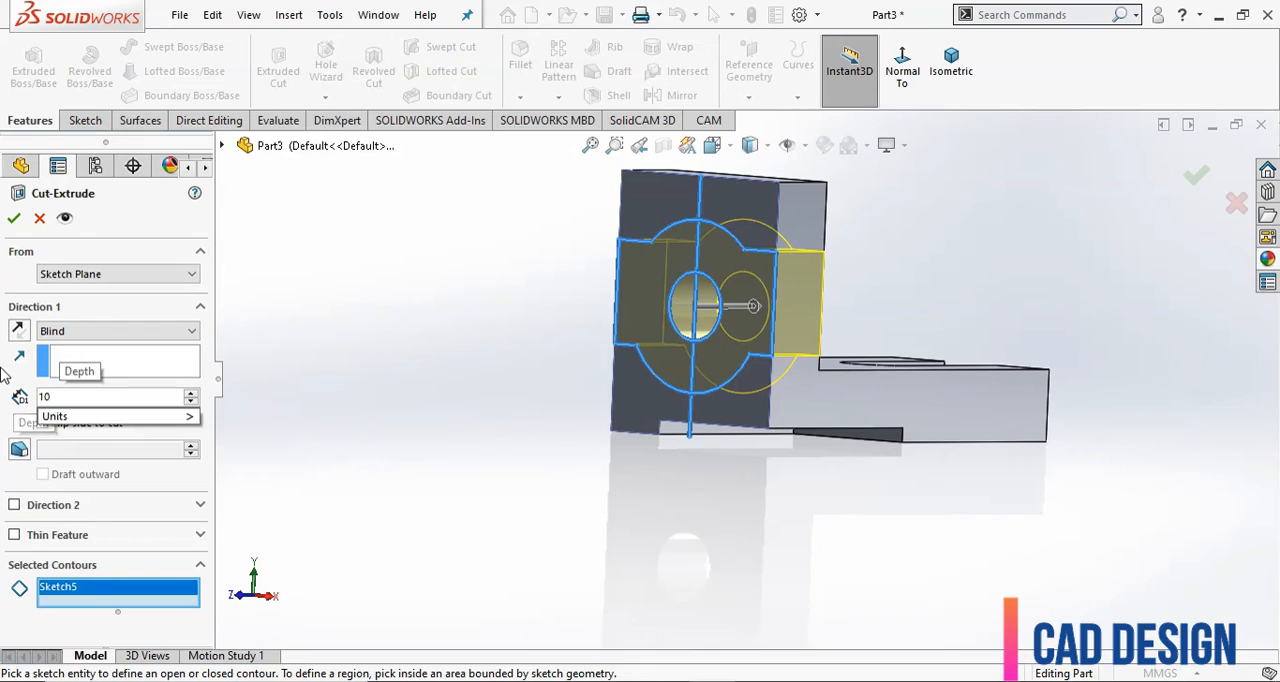
key(Return)
click(13, 218)
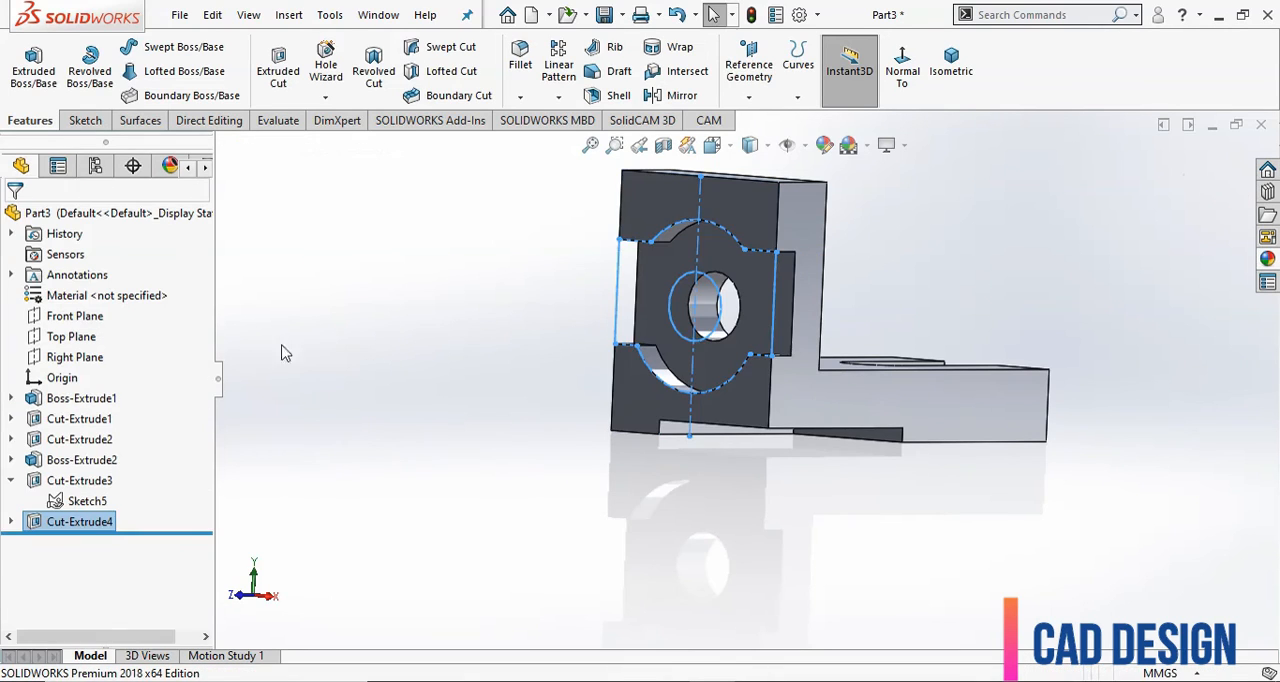
click(397, 400)
Apply a cyan colour from the standard swatches to the whole part, with no individual feature in the appearance selection.
middle_drag(397, 400, 505, 430)
scroll(876, 344, down, 3)
middle_drag(1055, 406, 1057, 443)
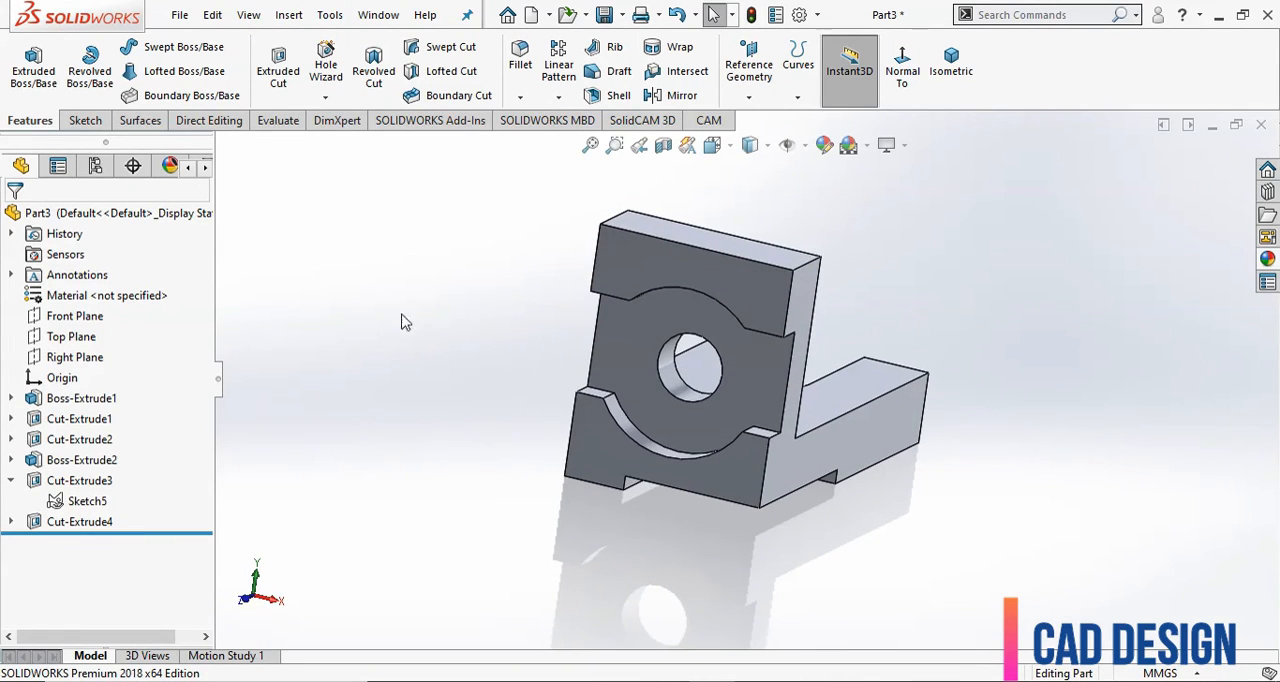
click(183, 216)
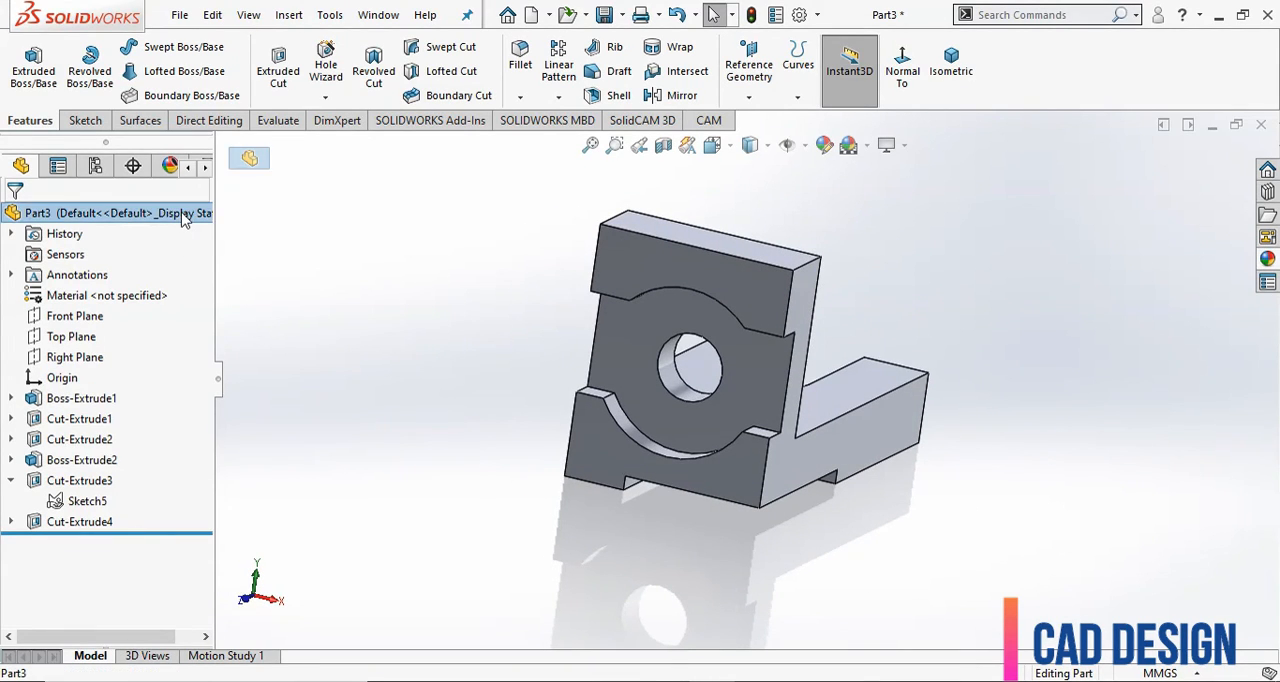
click(824, 146)
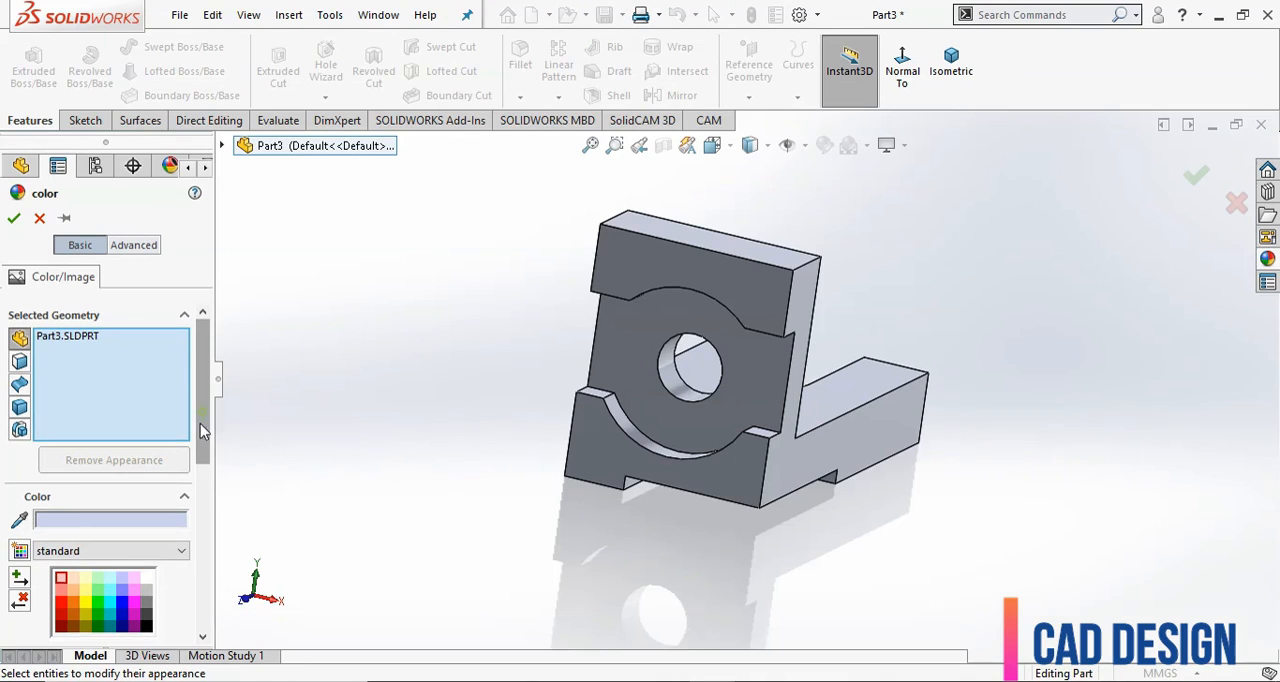
drag(200, 423, 203, 457)
scroll(150, 455, up, 2)
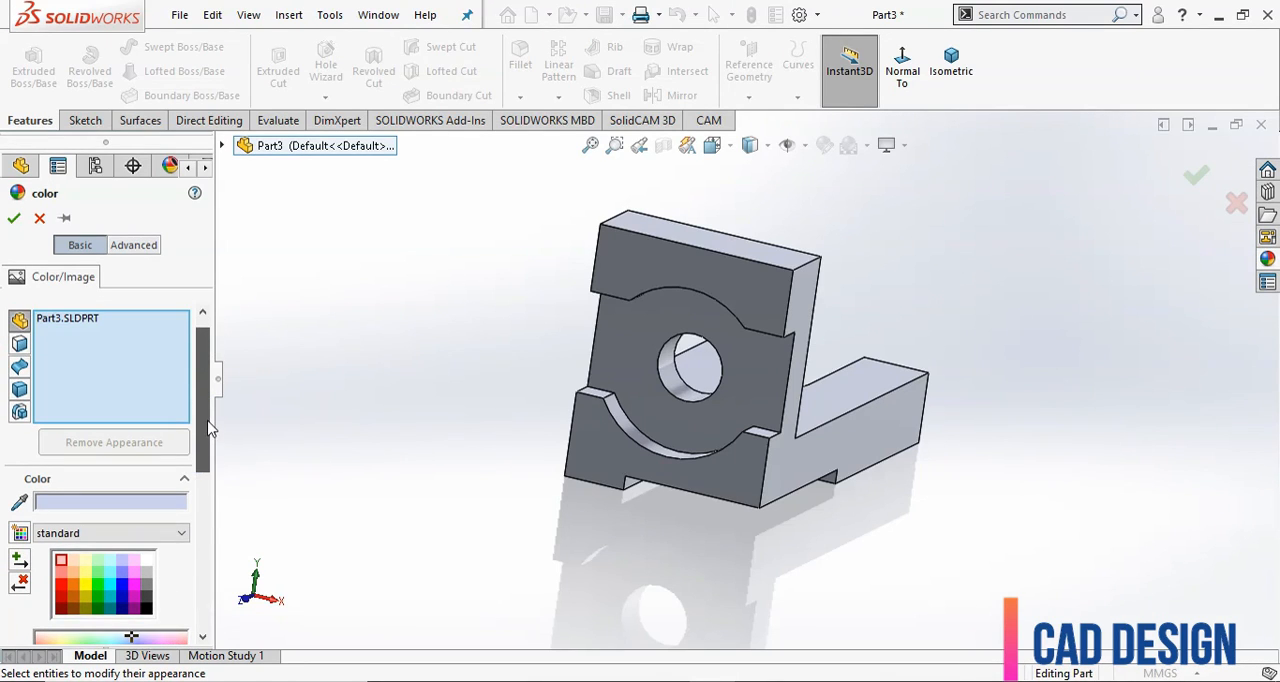
click(693, 370)
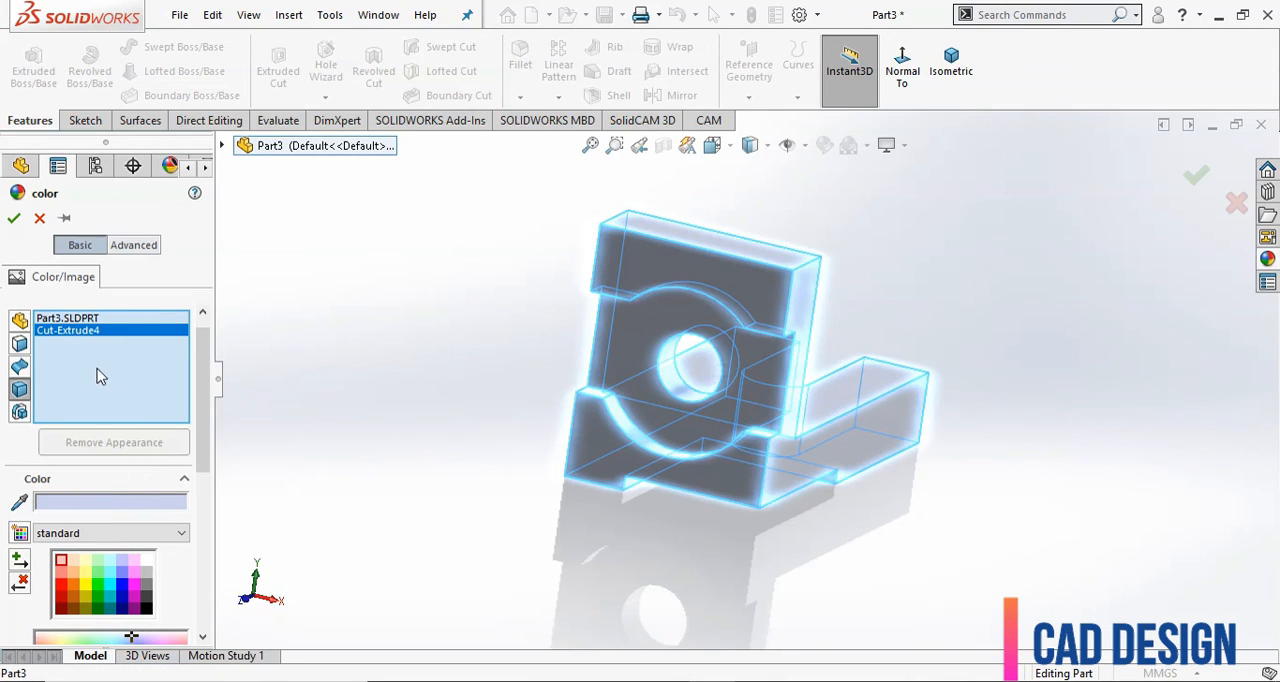
right_click(97, 338)
click(137, 368)
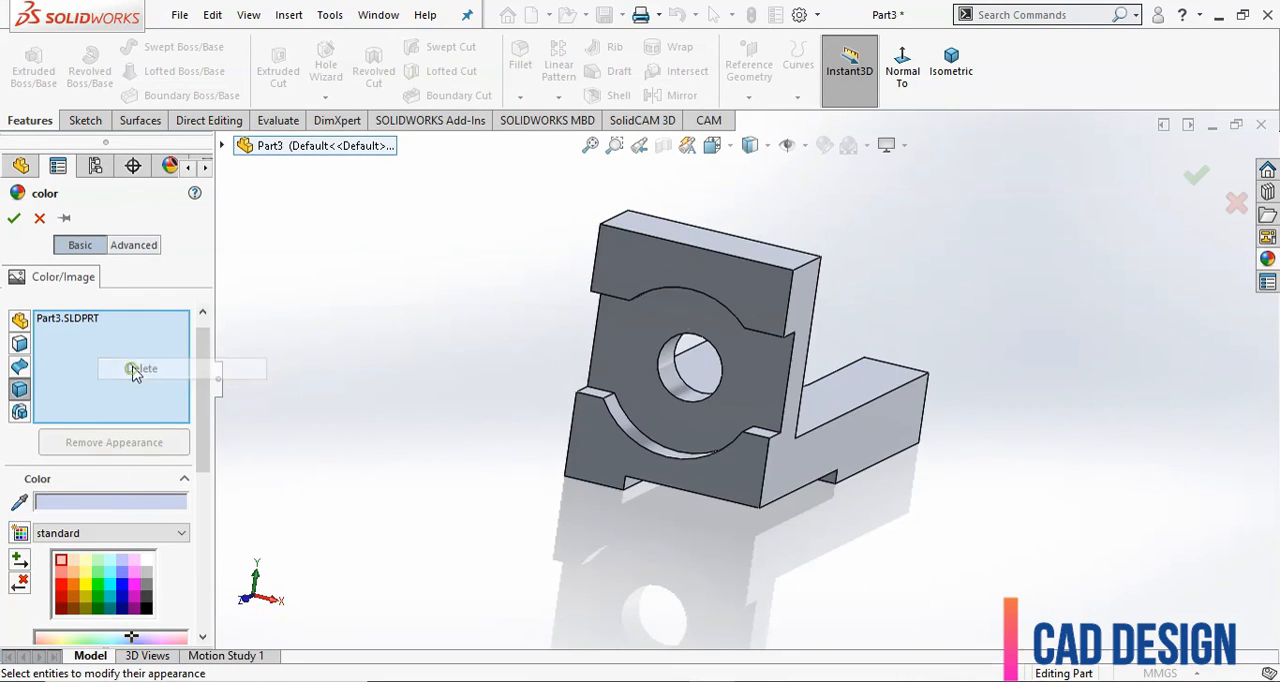
click(112, 591)
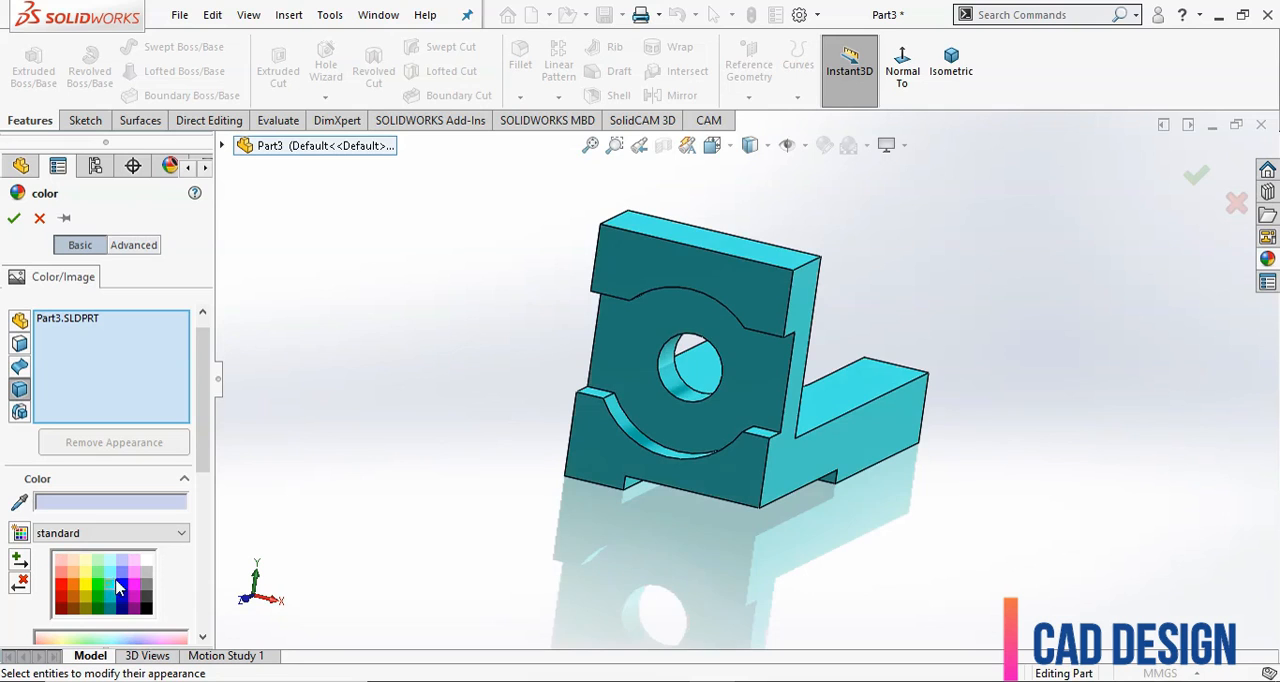
click(14, 218)
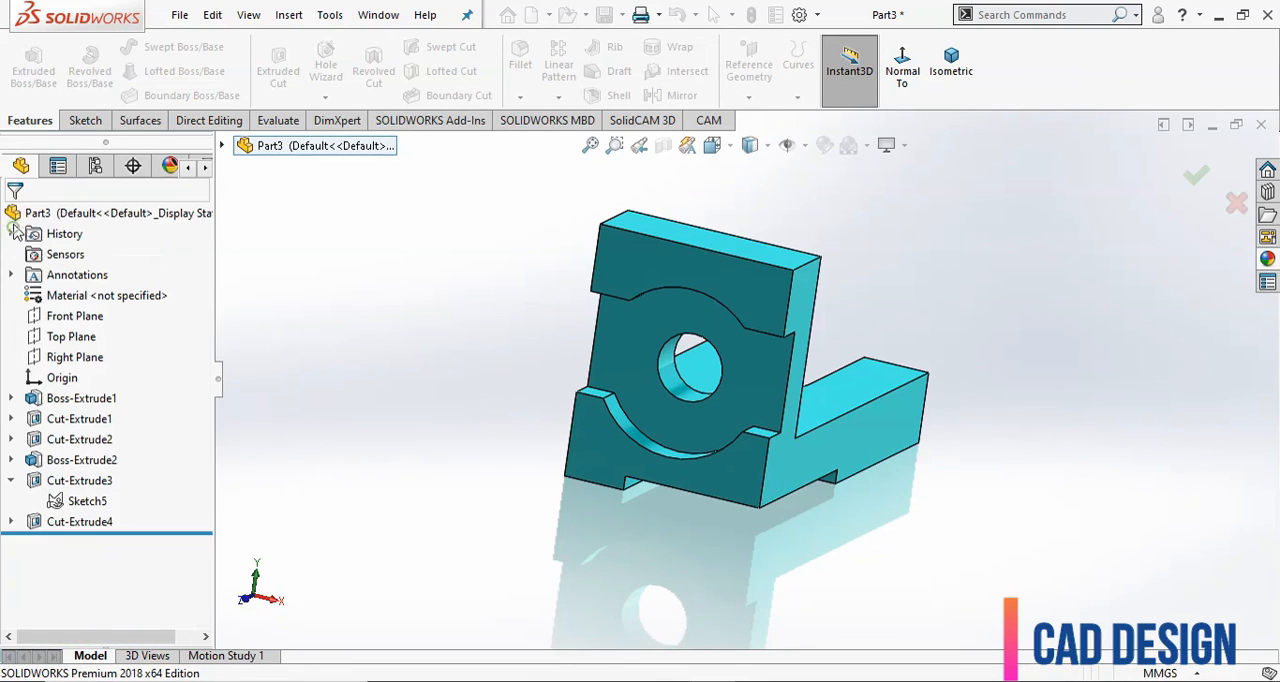
Inspect the coloured bracket from different sides and finish in the Isometric view.
scroll(668, 488, down, 2)
middle_drag(904, 524, 829, 458)
scroll(837, 366, up, 4)
middle_drag(837, 366, 972, 328)
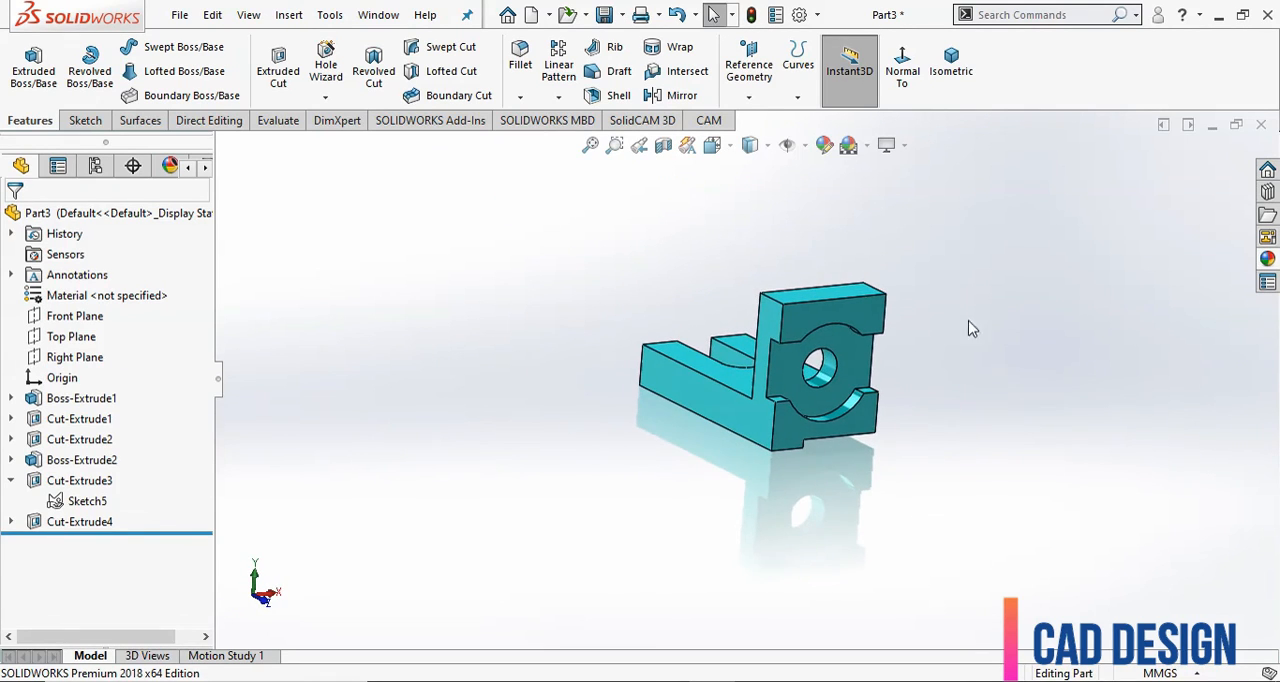
click(949, 85)
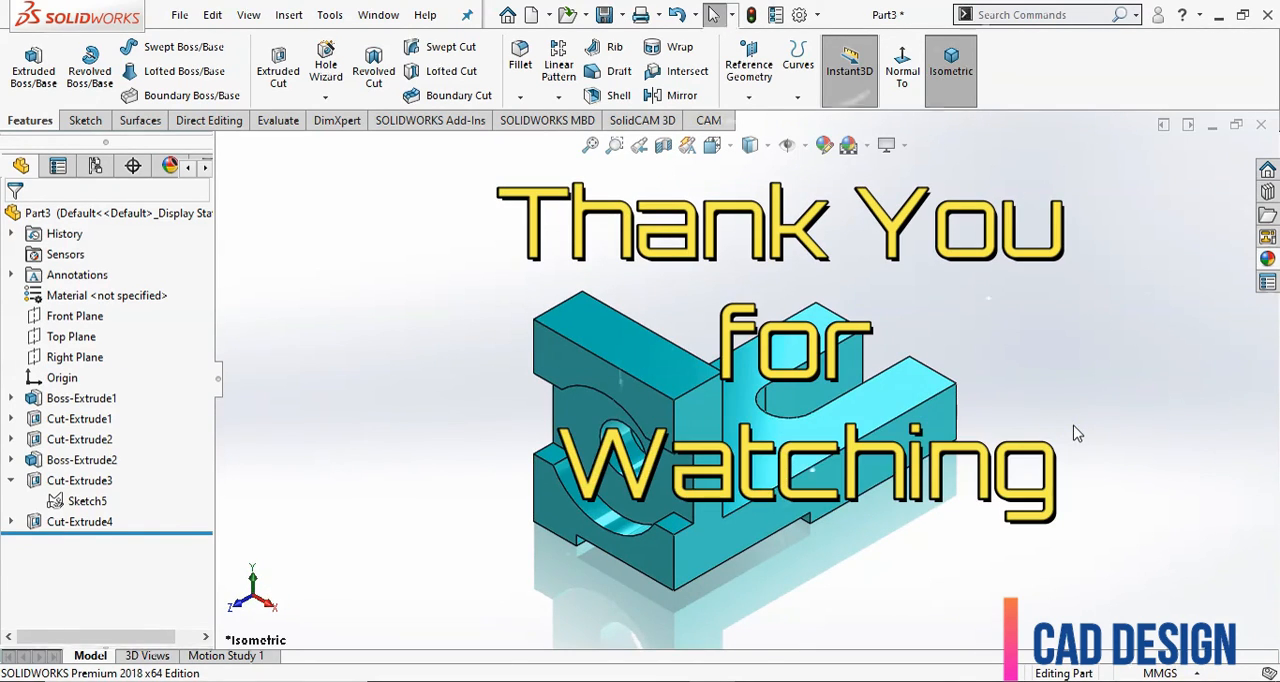